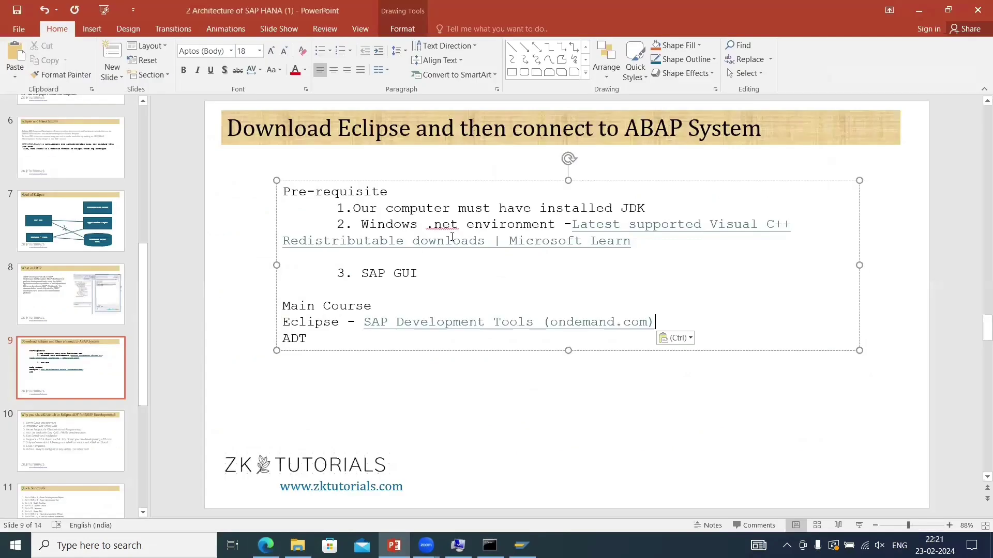
{"action": "key", "text": "alt+Tab"}
Download the Eclipse 2023-12 Windows x86_64 installer eclipse-inst-jre-win64.exe and show it in Downloads.
{"action": "scroll", "coordinate": [241, 320], "scroll_direction": "up", "scroll_amount": 7}
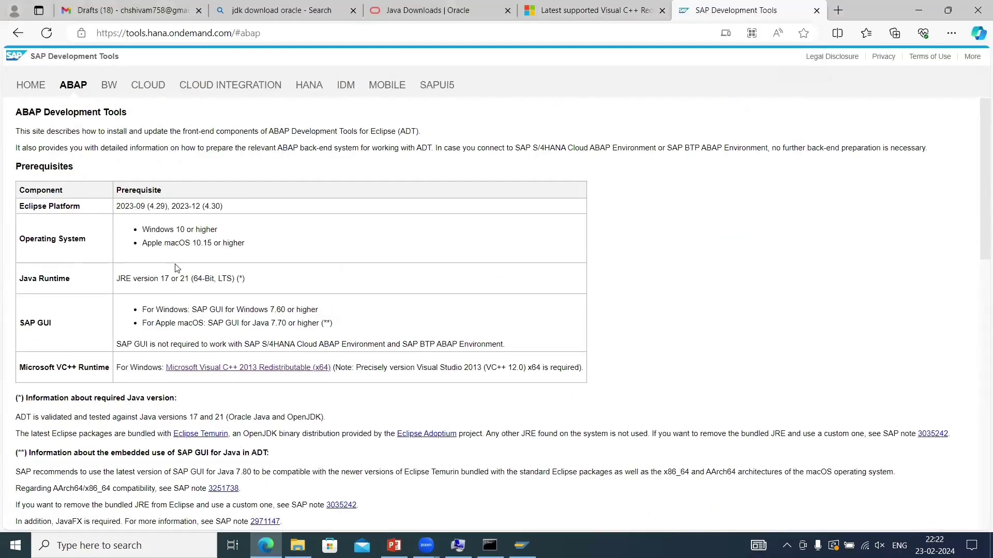
{"action": "scroll", "coordinate": [176, 269], "scroll_direction": "down", "scroll_amount": 6}
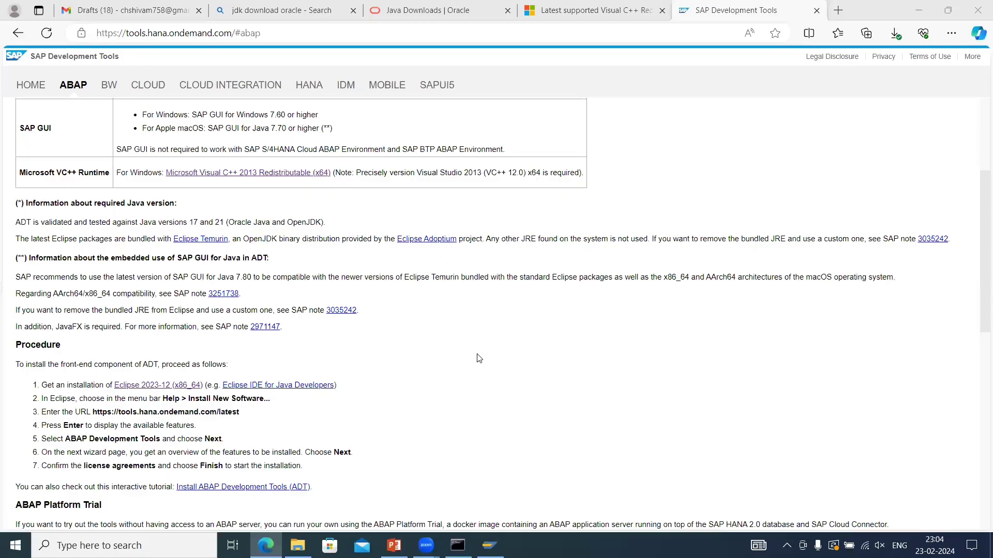
{"action": "left_click", "coordinate": [478, 356]}
{"action": "scroll", "coordinate": [404, 340], "scroll_direction": "down", "scroll_amount": 1}
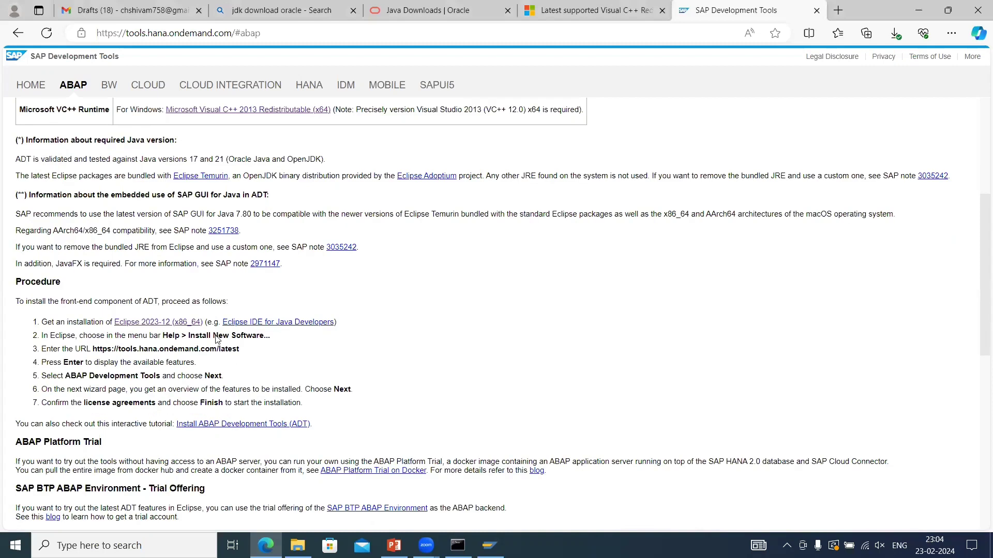
{"action": "left_click", "coordinate": [169, 322]}
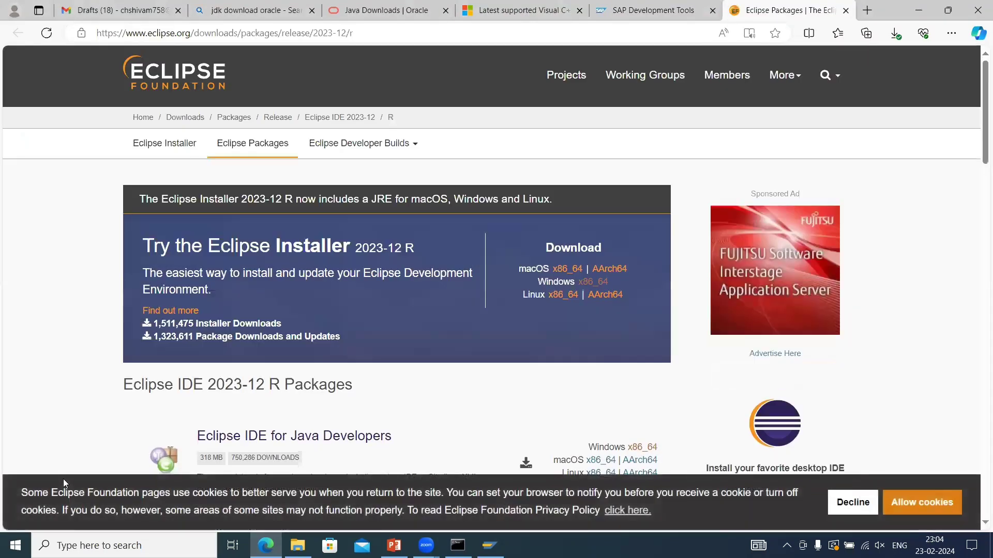
{"action": "left_click", "coordinate": [581, 283]}
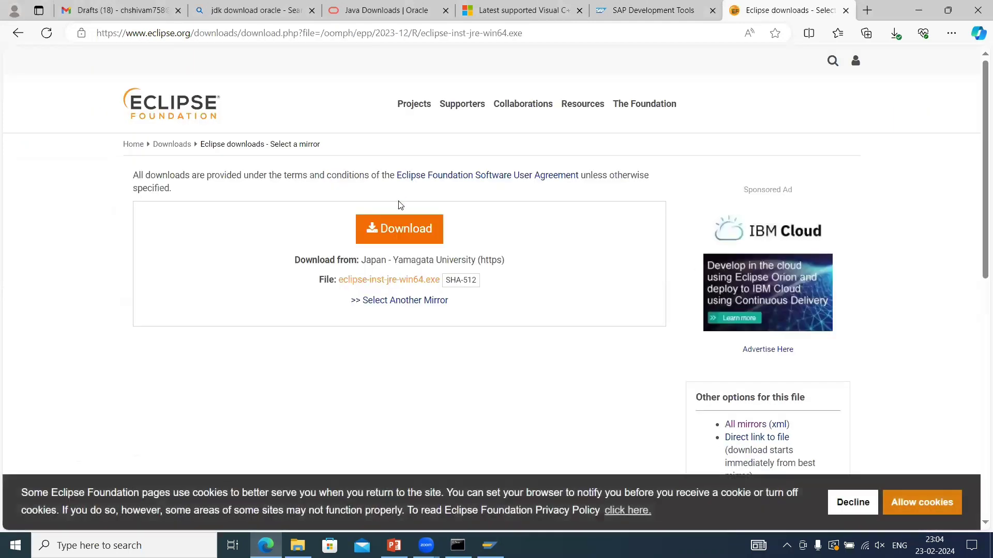
{"action": "left_click", "coordinate": [403, 237]}
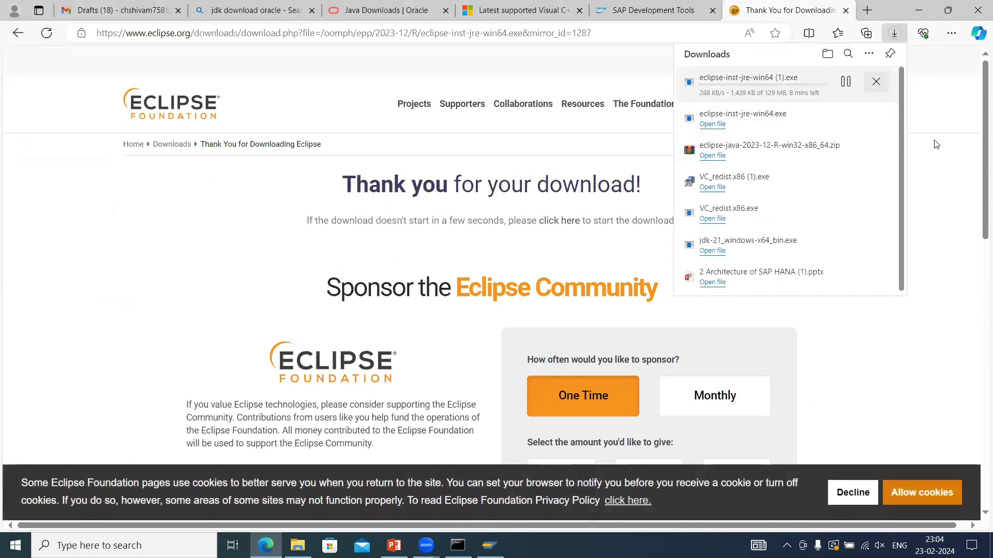
{"action": "key", "text": "alt+Tab"}
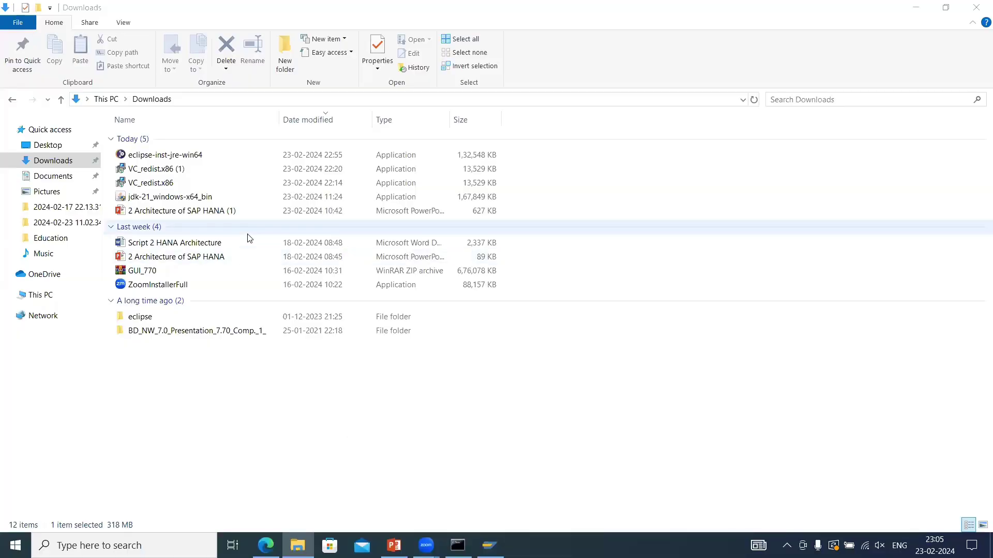
Run eclipse-inst-jre-win64, install Eclipse IDE for Java Developers with JDK 21, and launch it.
{"action": "double_click", "coordinate": [225, 154]}
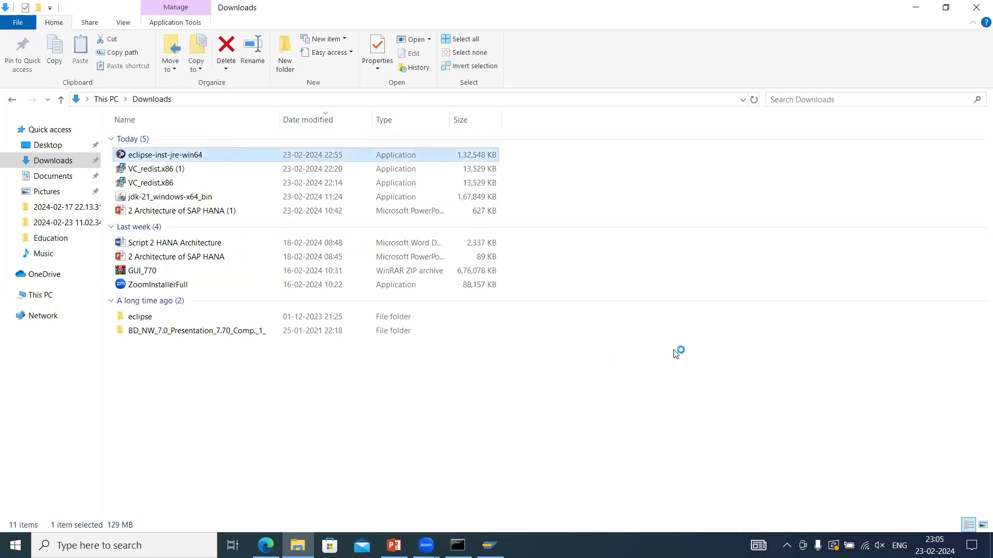
{"action": "left_click", "coordinate": [609, 314]}
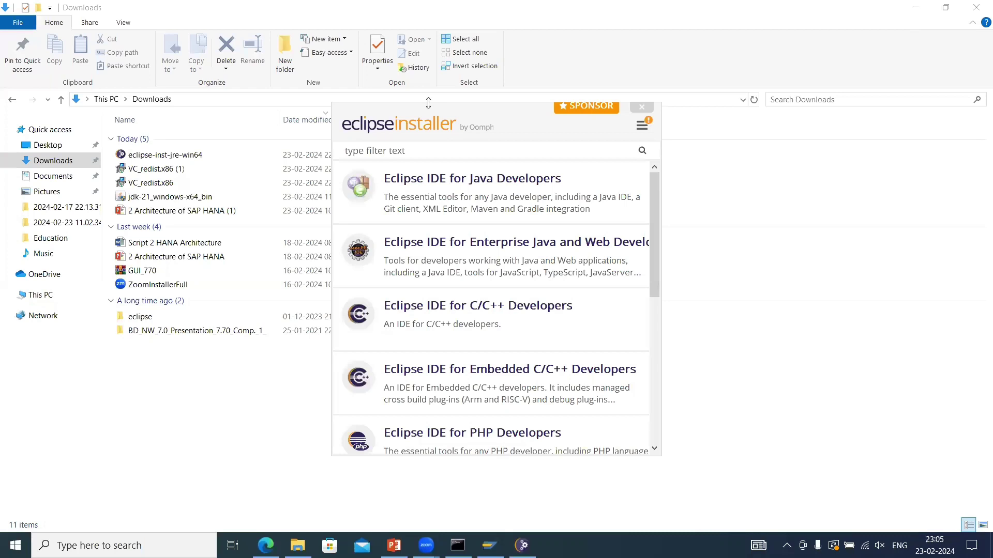
{"action": "left_click", "coordinate": [466, 192]}
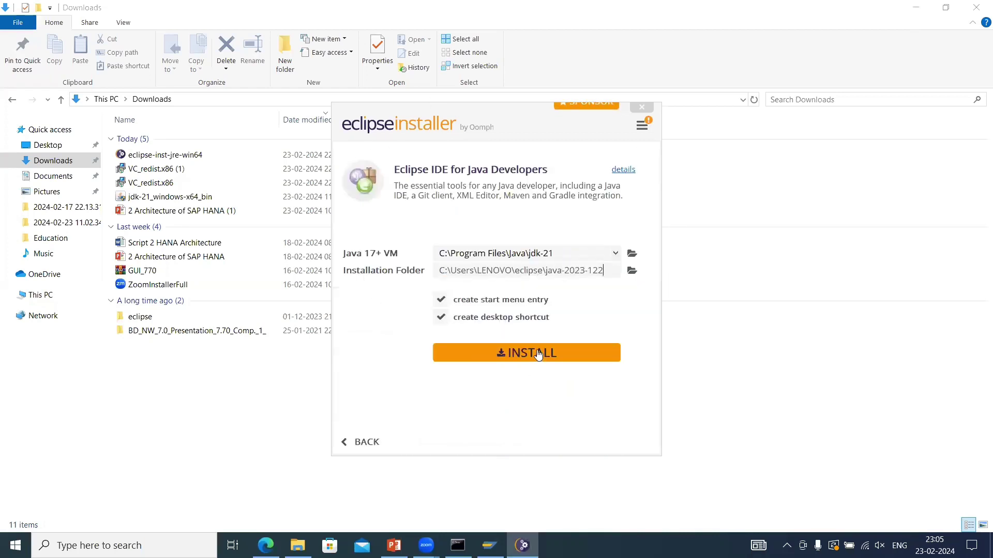
{"action": "left_click", "coordinate": [538, 355]}
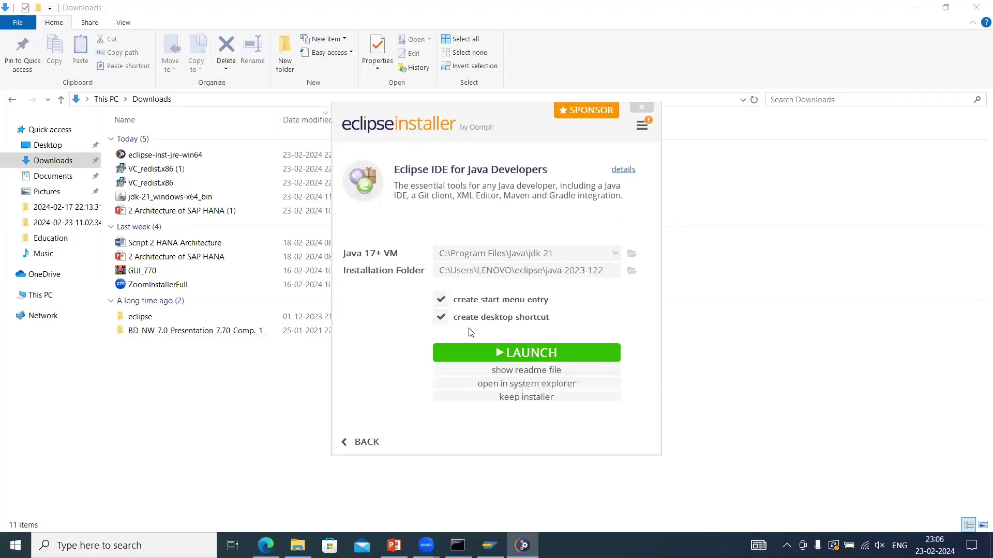
{"action": "left_click", "coordinate": [535, 352]}
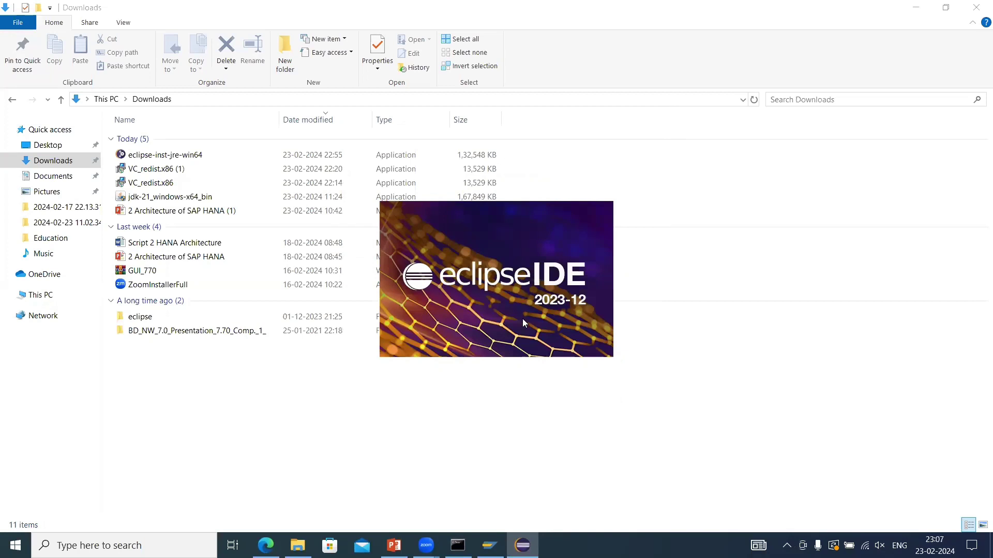
Review the SAP Development Tools link on the PowerPoint slide, then minimize the presentation.
{"action": "left_click", "coordinate": [394, 545]}
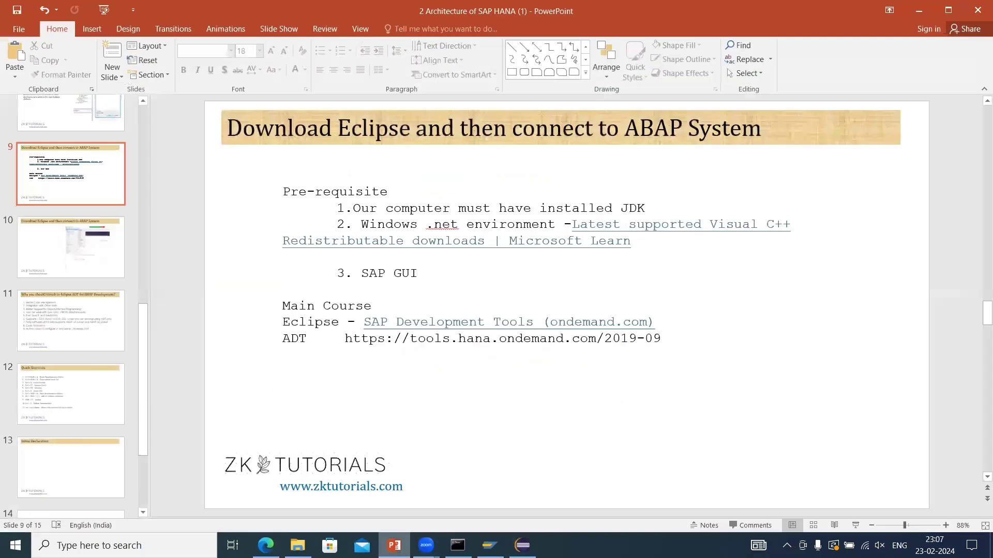
{"action": "left_click_drag", "start_coordinate": [364, 318], "coordinate": [654, 322]}
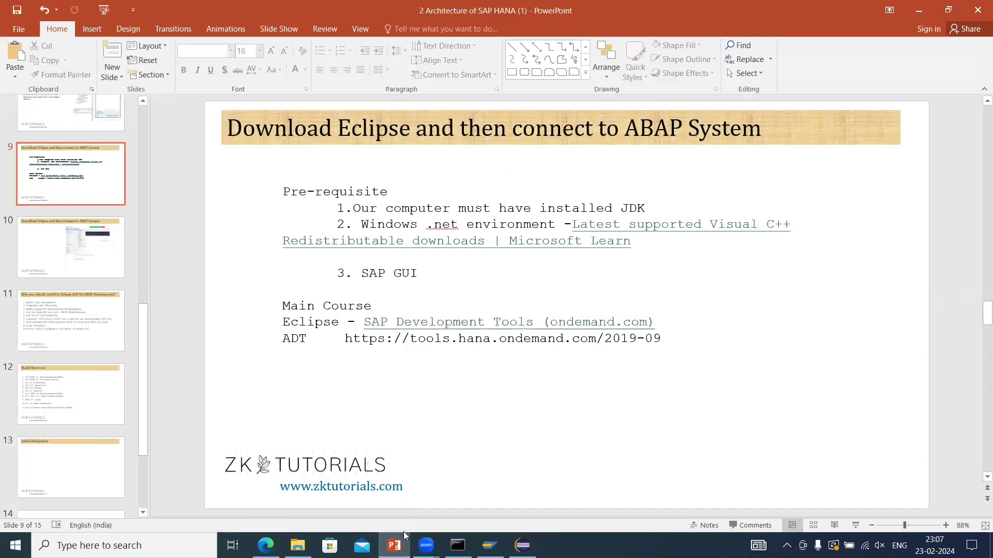
{"action": "left_click", "coordinate": [394, 545]}
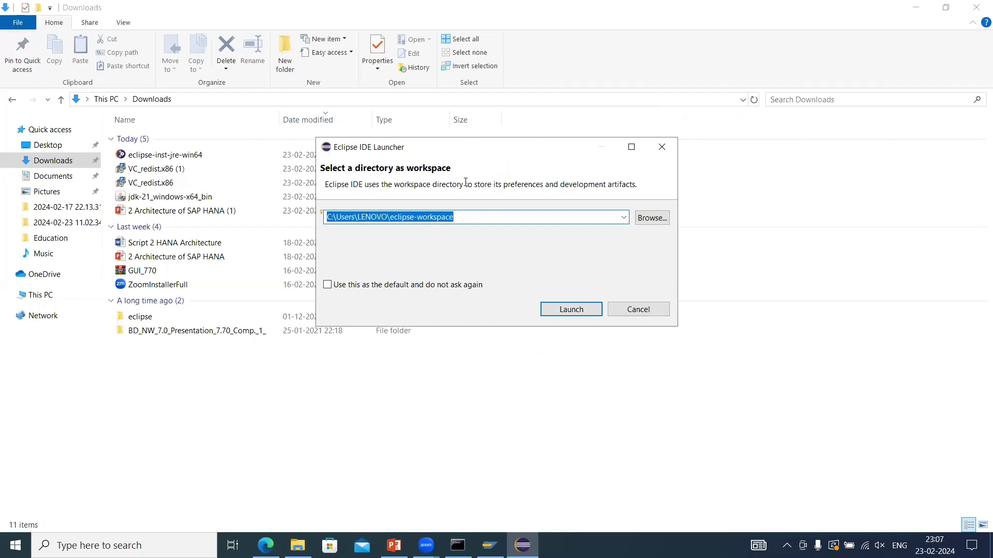
Launch Eclipse with the default eclipse-workspace folder and minimize the File Explorer Downloads window.
{"action": "left_click", "coordinate": [455, 217]}
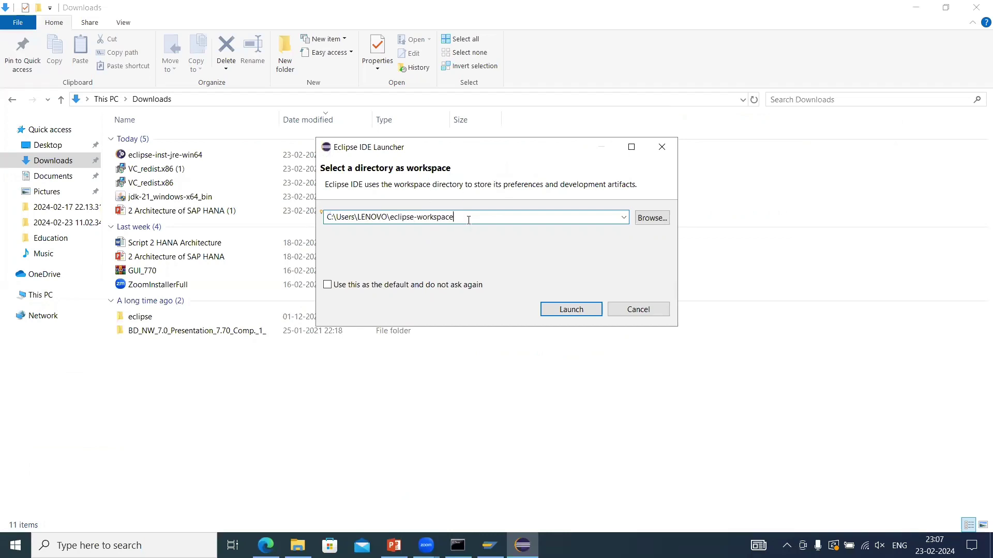
{"action": "left_click_drag", "start_coordinate": [468, 220], "coordinate": [281, 228]}
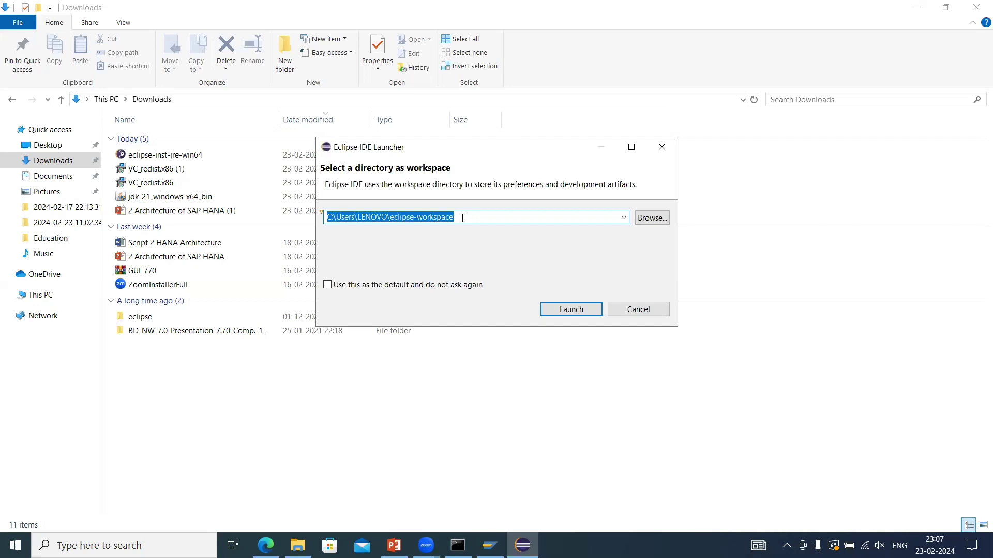
{"action": "left_click", "coordinate": [570, 310]}
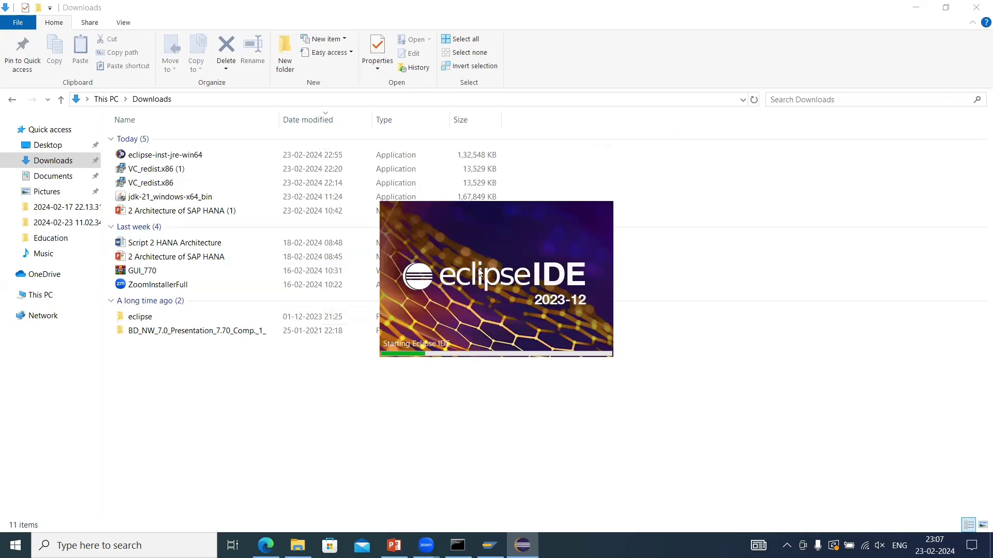
{"action": "left_click", "coordinate": [916, 7]}
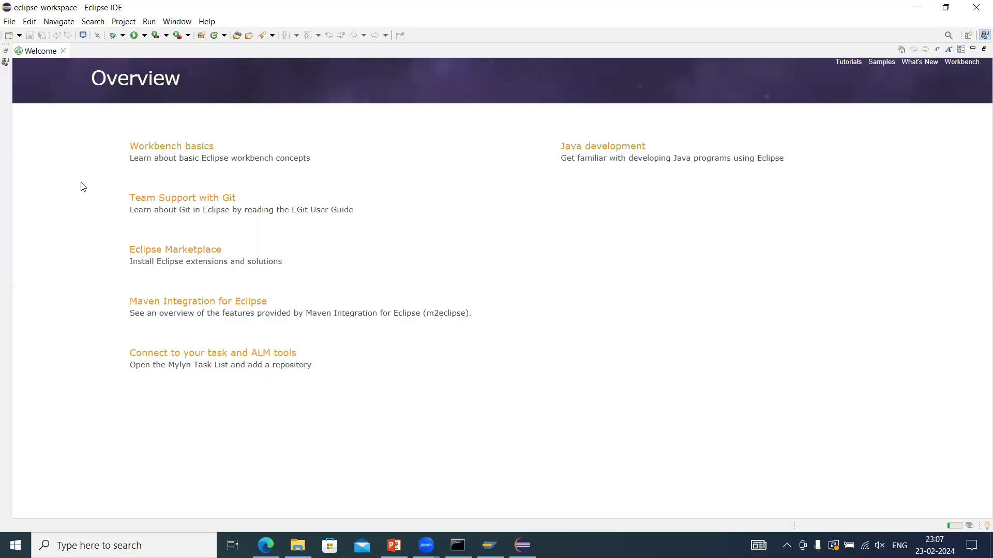
Glance at the File > New options, then cancel the Eclipse Marketplace wizard and acknowledge its message.
{"action": "left_click", "coordinate": [9, 22]}
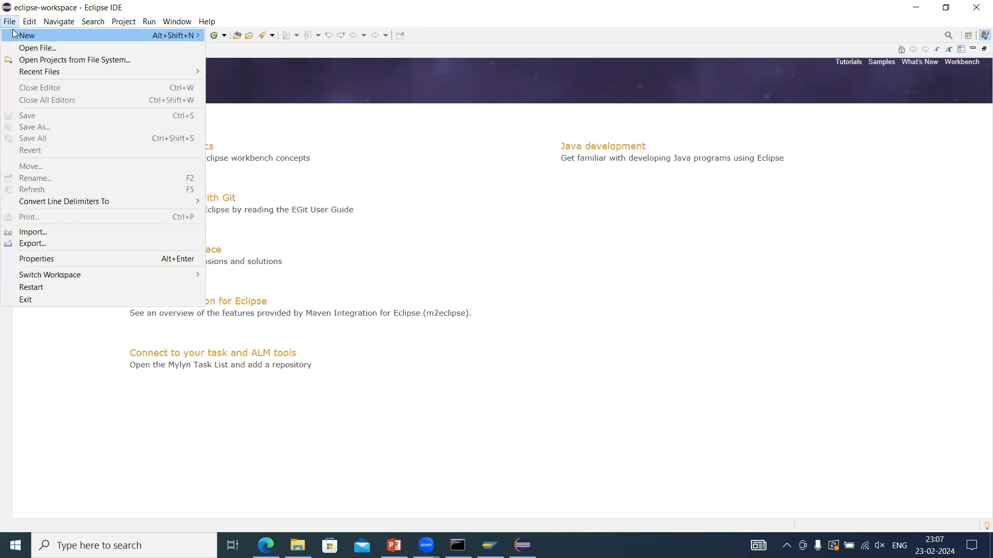
{"action": "mouse_move", "coordinate": [24, 37]}
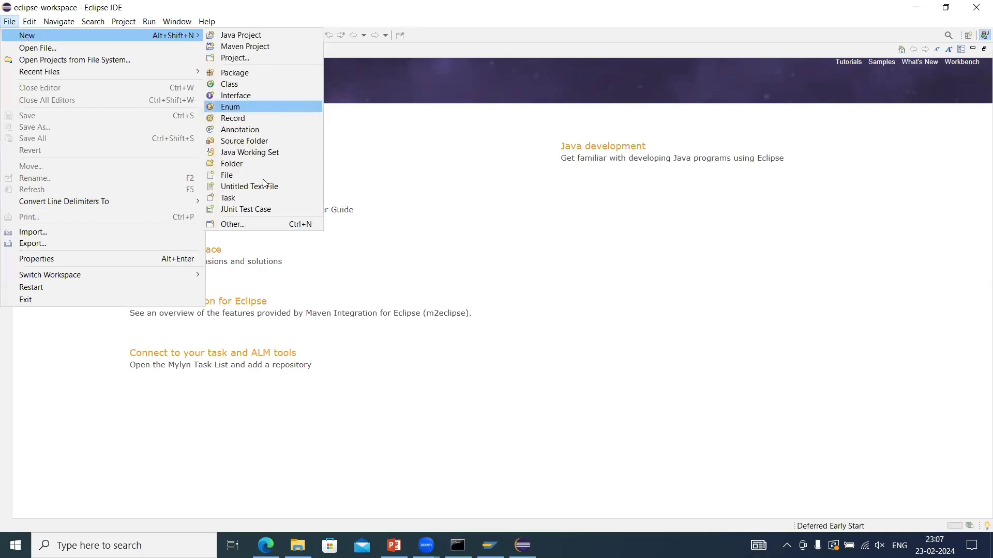
{"action": "left_click", "coordinate": [924, 373]}
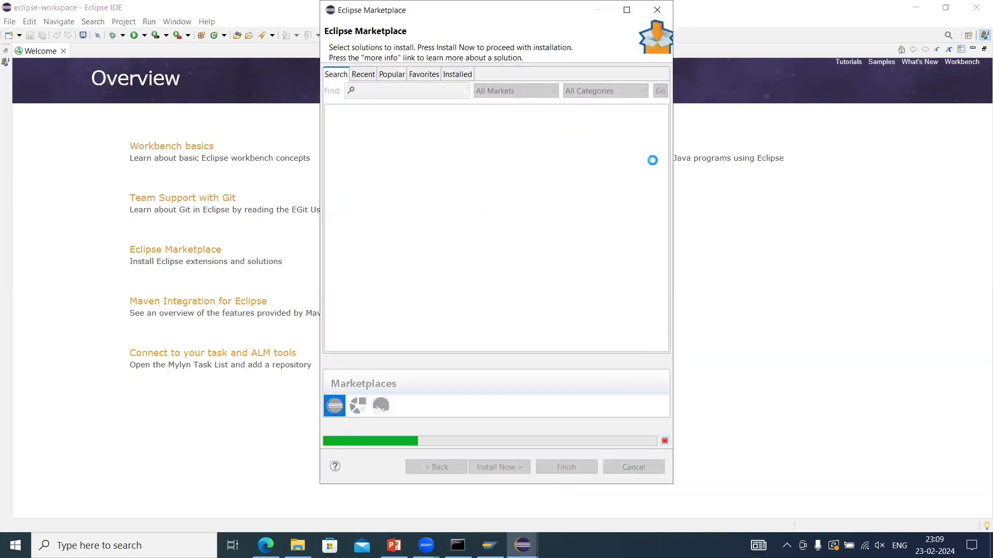
{"action": "left_click", "coordinate": [645, 469]}
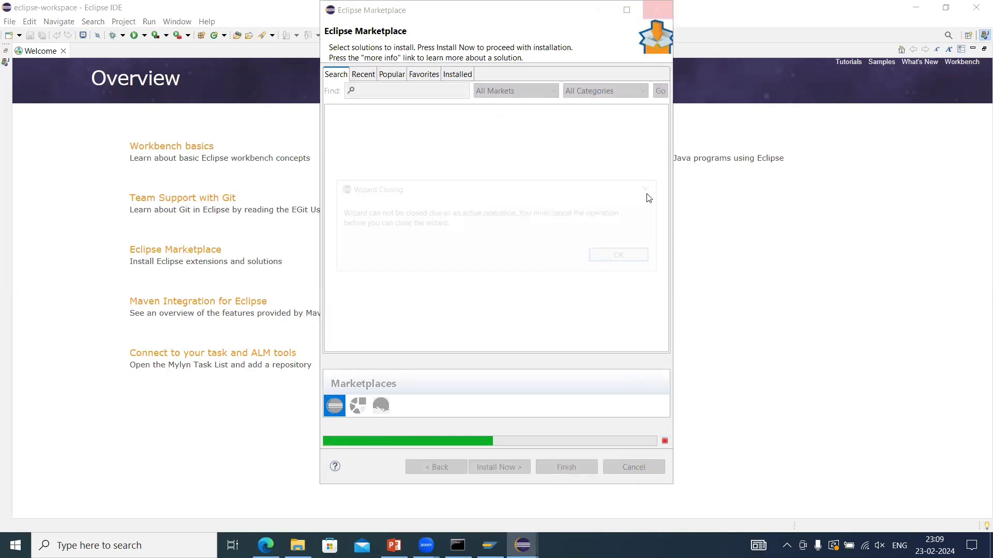
{"action": "left_click", "coordinate": [623, 255]}
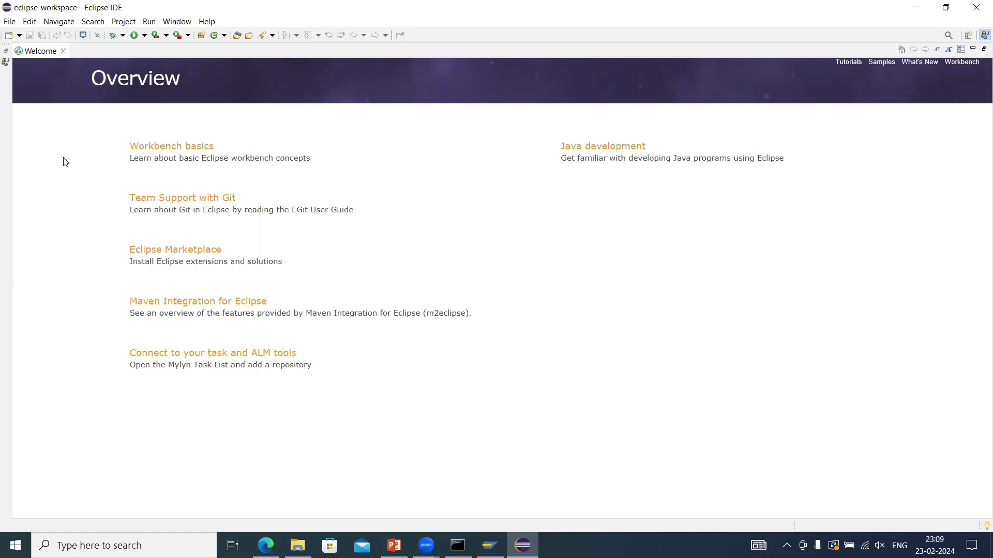
Bring up the Install New Software dialog from the Help menu.
{"action": "left_click", "coordinate": [120, 25]}
{"action": "left_click", "coordinate": [433, 185]}
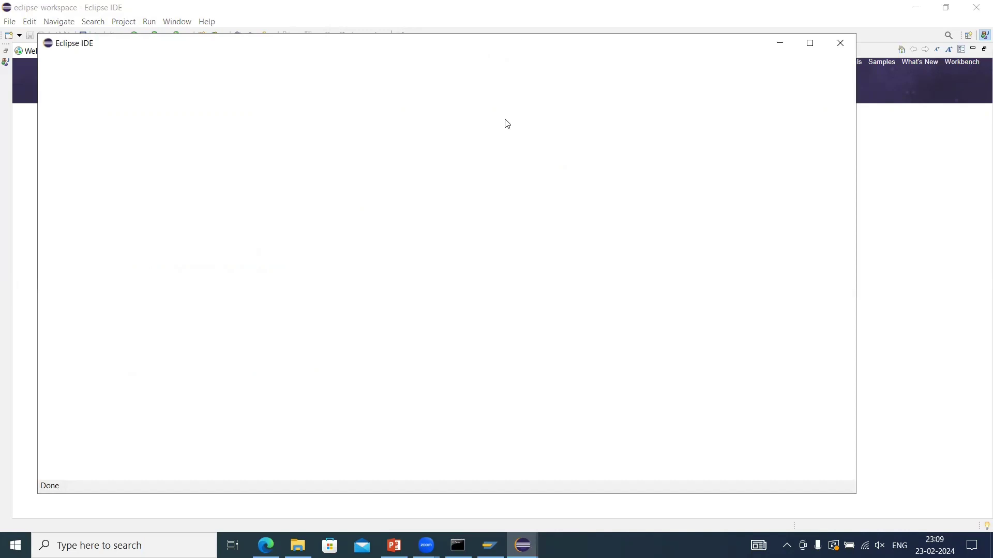
{"action": "left_click", "coordinate": [207, 21]}
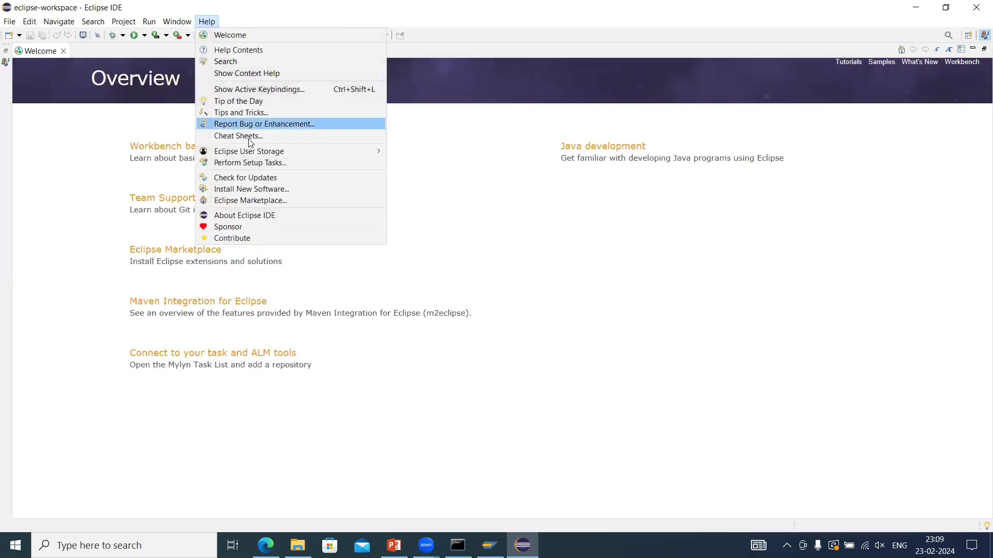
{"action": "left_click", "coordinate": [245, 188]}
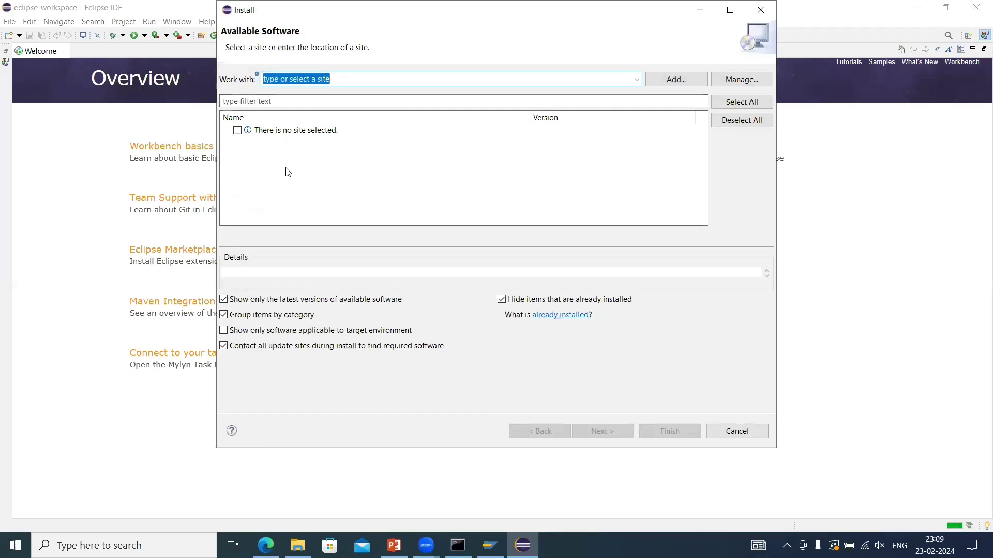
{"action": "left_click", "coordinate": [394, 545]}
{"action": "left_click_drag", "start_coordinate": [669, 337], "coordinate": [360, 335]}
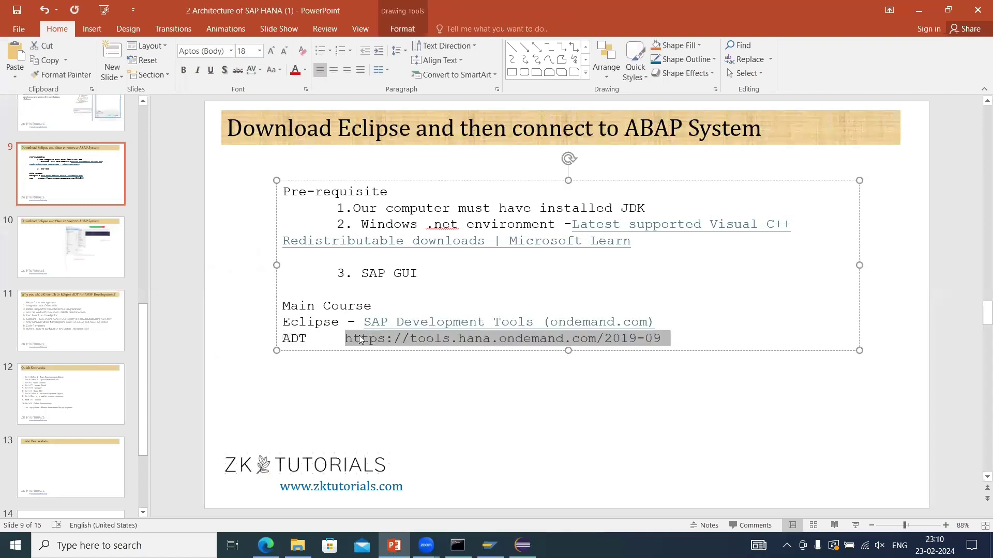
{"action": "key", "text": "ctrl+c"}
{"action": "key", "text": "alt+Tab"}
{"action": "key", "text": "ctrl+v"}
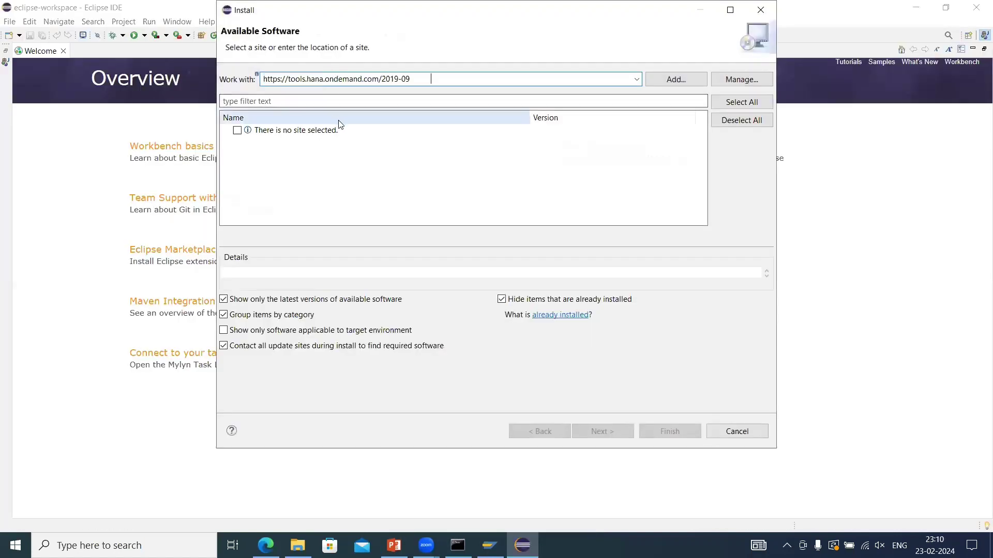
{"action": "key", "text": "BackSpace"}
{"action": "type", "text": "9"}
{"action": "key", "text": "Return"}
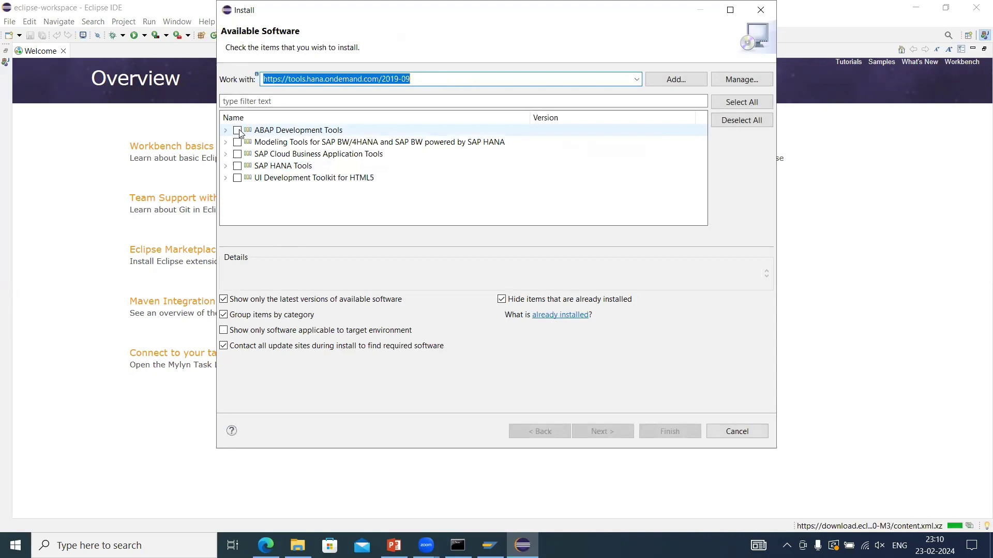
Select ABAP Development Tools with all five of its components.
{"action": "left_click", "coordinate": [226, 131]}
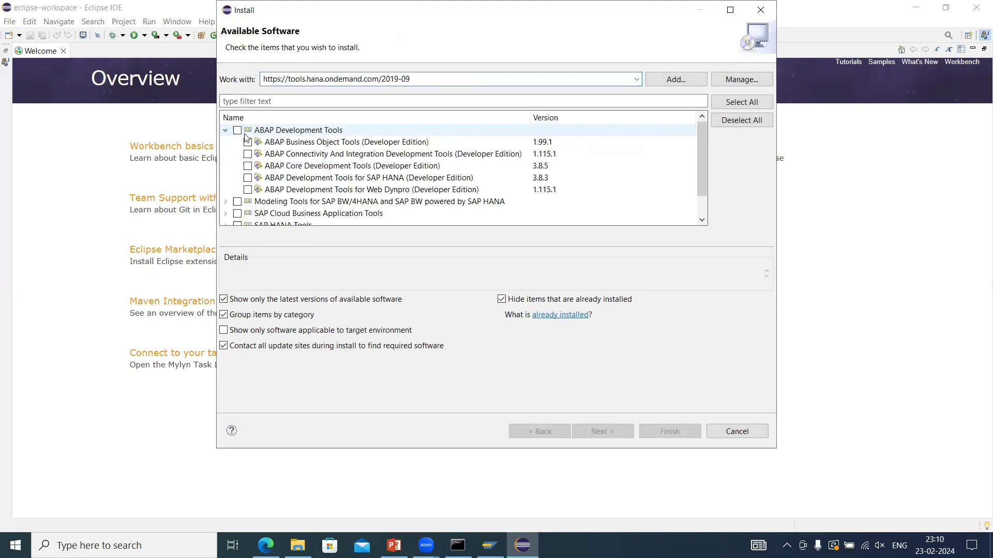
{"action": "left_click", "coordinate": [237, 131]}
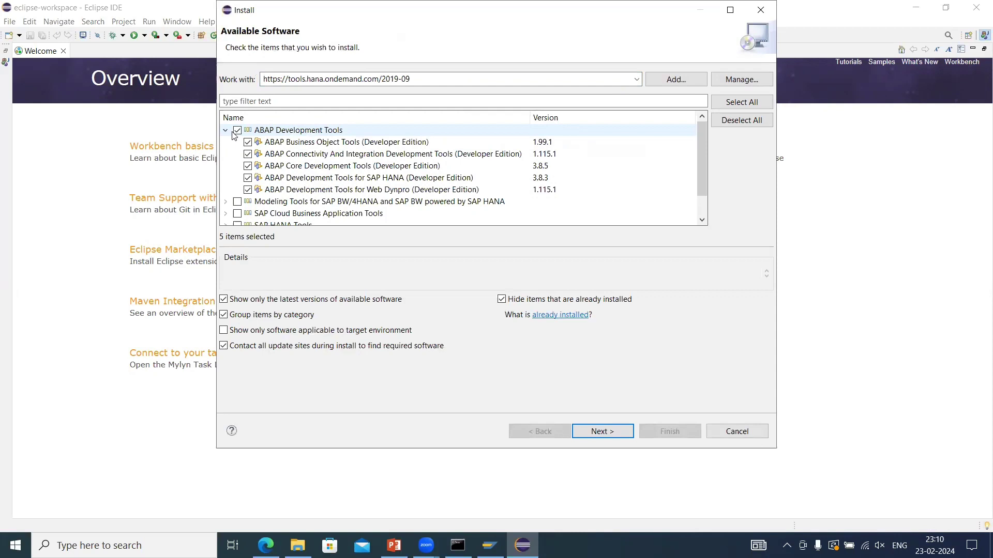
{"action": "left_click_drag", "start_coordinate": [409, 78], "coordinate": [19, 76]}
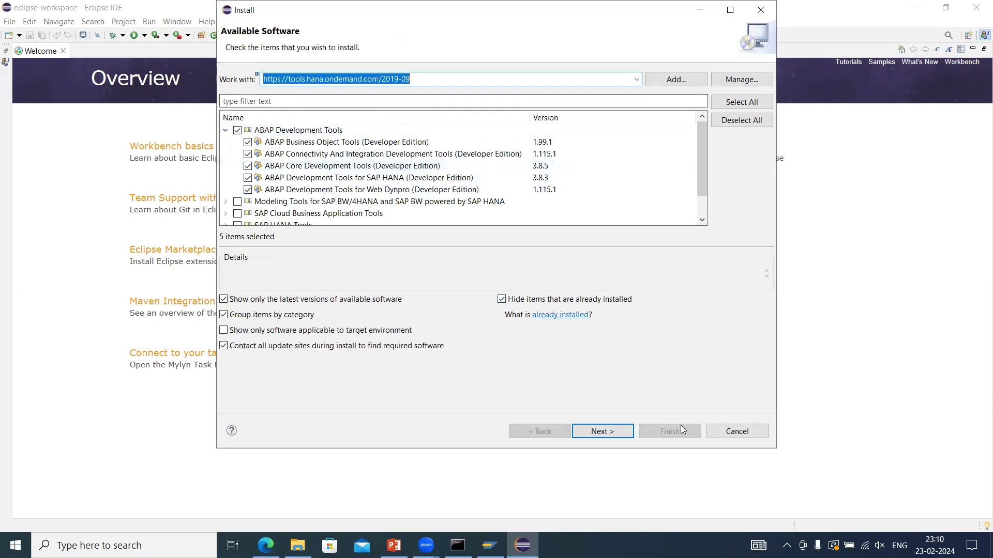
Go through the remediation and details pages, accept the licence, and finish to start installing.
{"action": "left_click", "coordinate": [621, 435]}
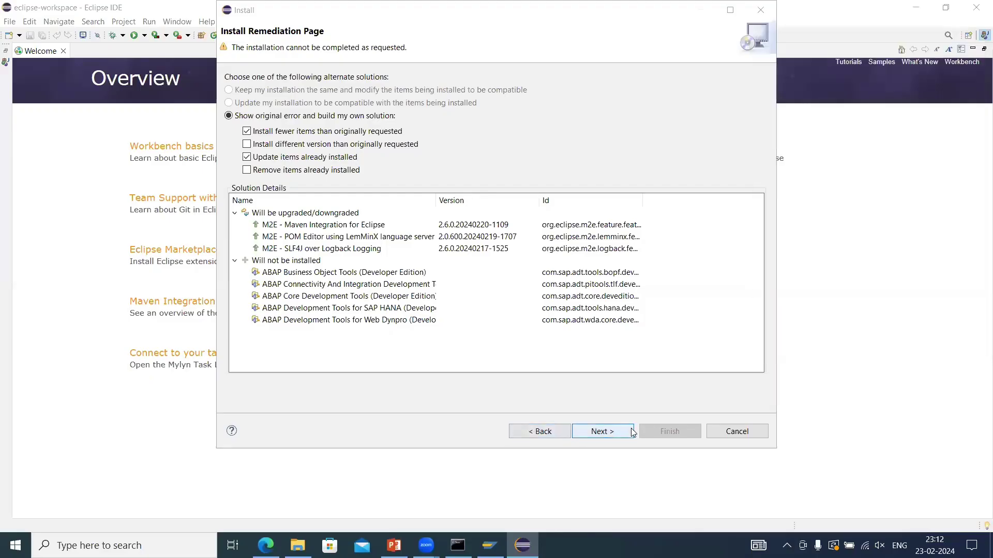
{"action": "left_click", "coordinate": [594, 431]}
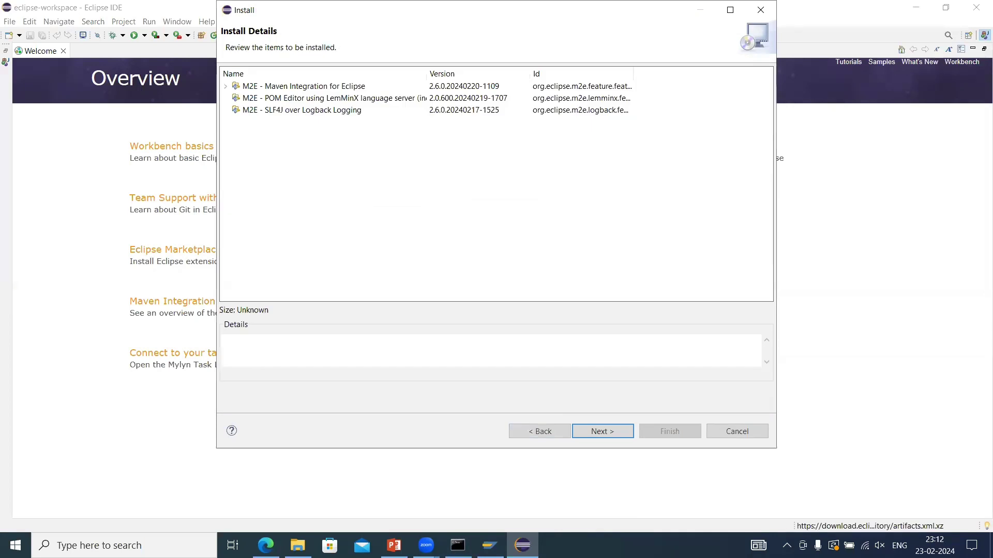
{"action": "left_click", "coordinate": [618, 432]}
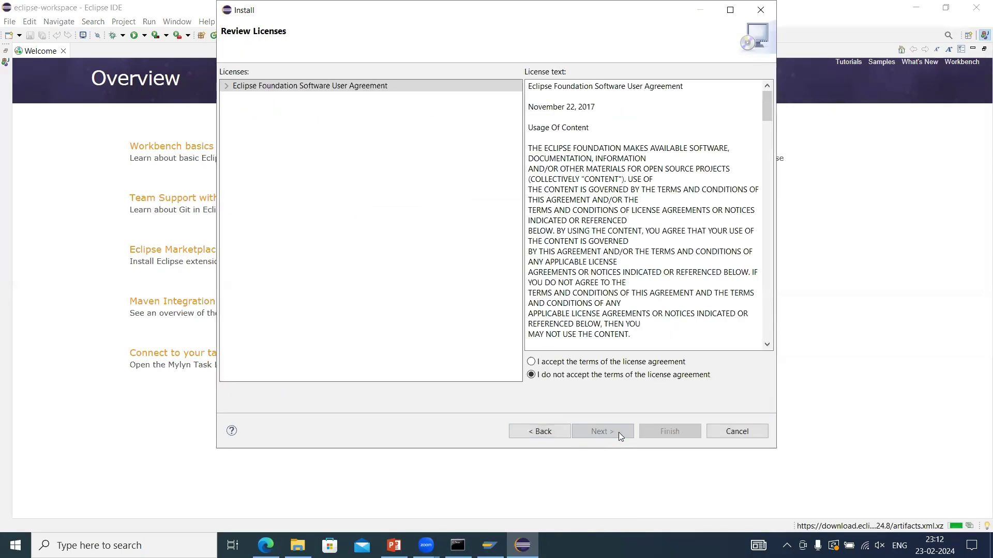
{"action": "left_click", "coordinate": [597, 364]}
{"action": "left_click", "coordinate": [649, 429]}
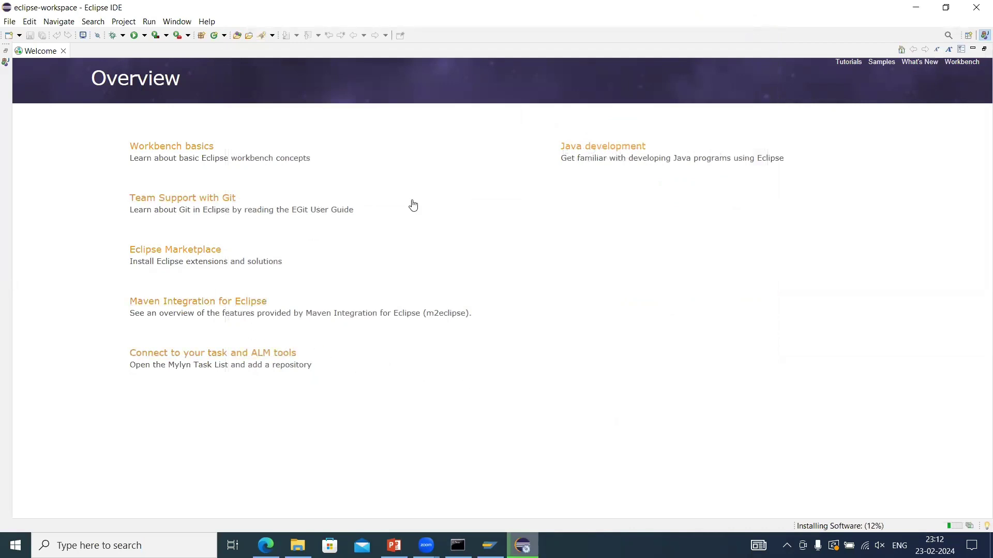
Open and then close the Eclipse Marketplace window, and glance at the File menu.
{"action": "left_click", "coordinate": [92, 22]}
{"action": "left_click", "coordinate": [176, 250]}
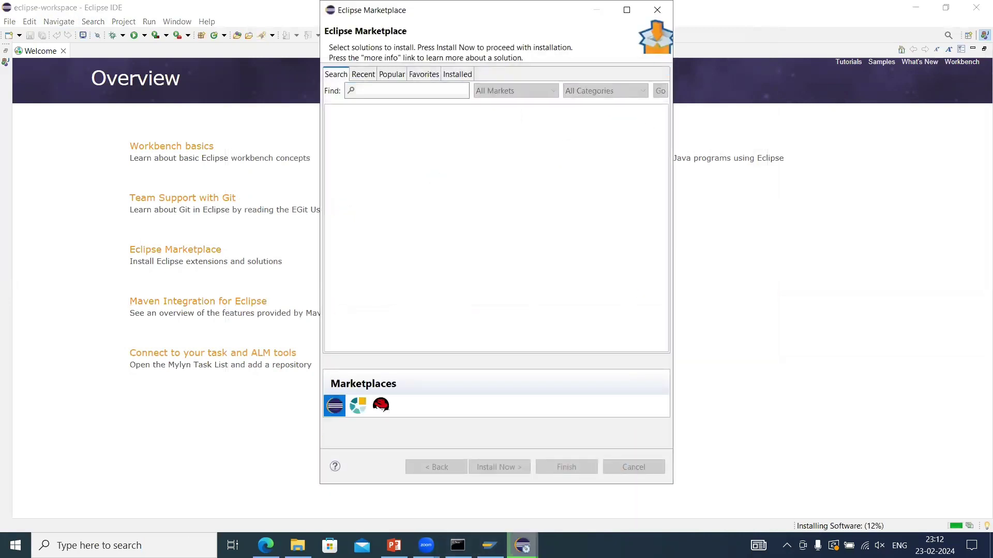
{"action": "mouse_move", "coordinate": [523, 546]}
{"action": "left_click", "coordinate": [616, 448]}
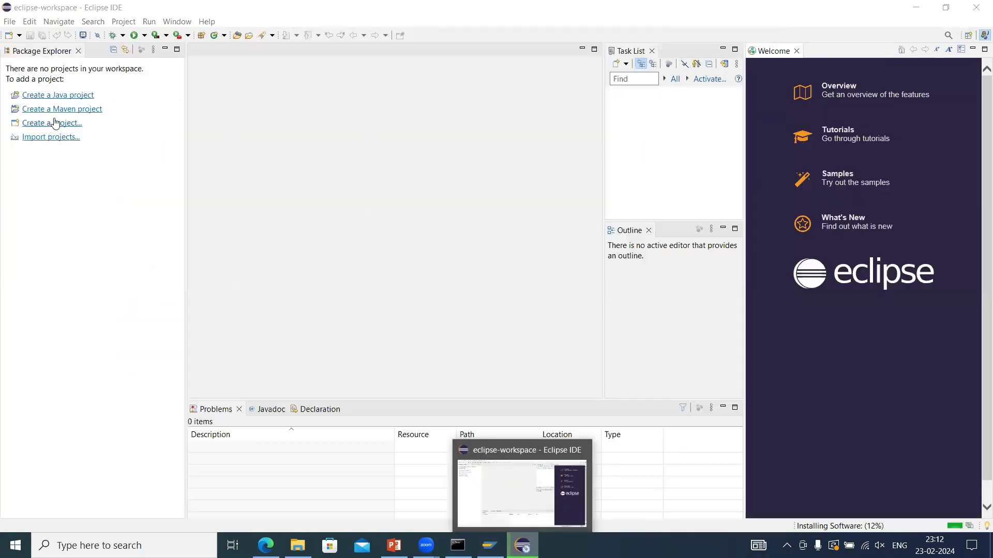
{"action": "left_click", "coordinate": [88, 266]}
{"action": "left_click", "coordinate": [10, 21]}
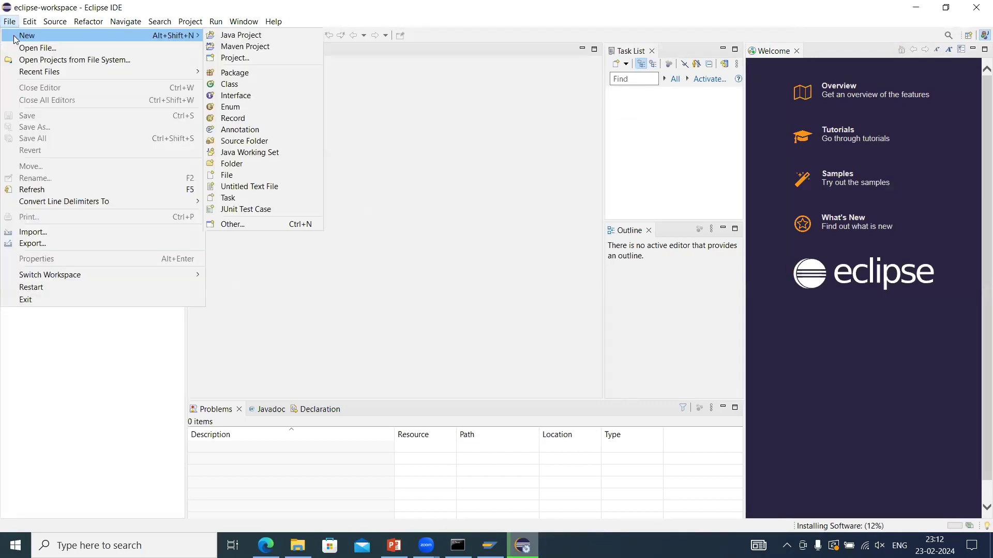
{"action": "left_click", "coordinate": [99, 399]}
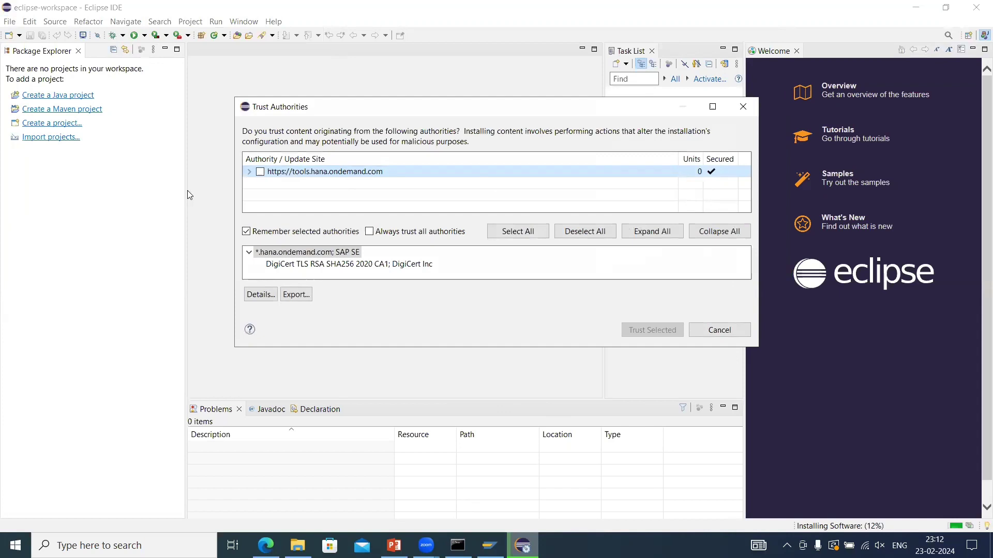
Trust the tools.hana.ondemand.com authority and bring SAP Logon forward.
{"action": "left_click", "coordinate": [260, 172]}
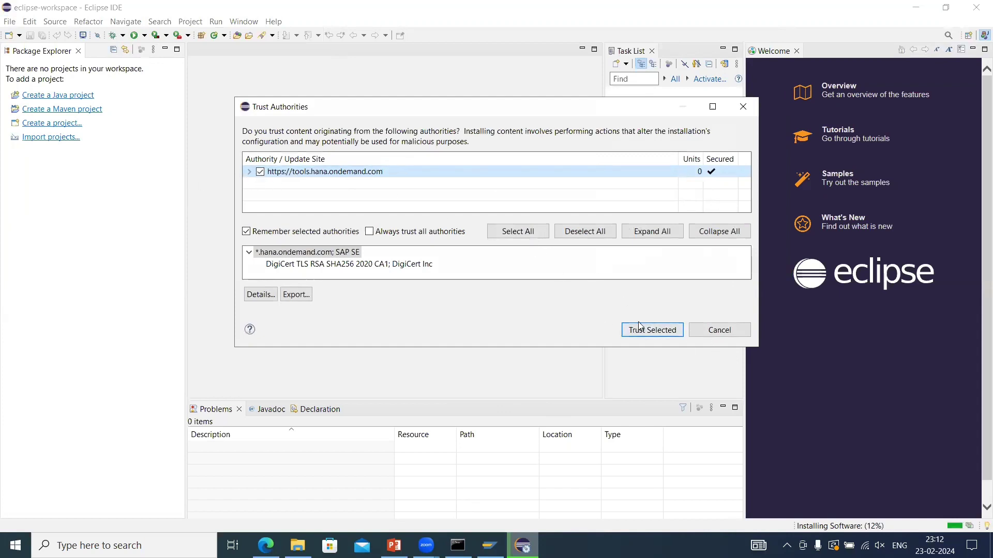
{"action": "left_click", "coordinate": [649, 330]}
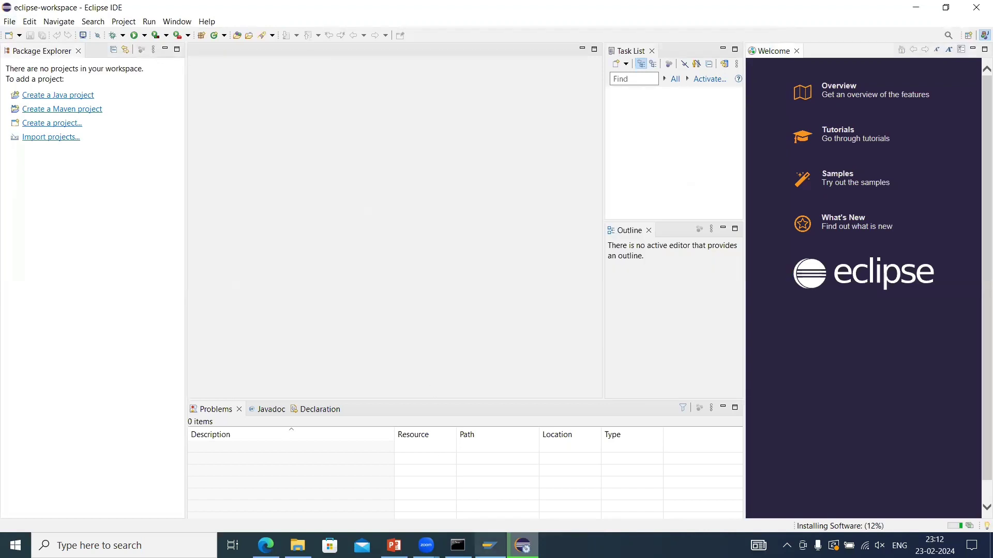
{"action": "left_click", "coordinate": [490, 545]}
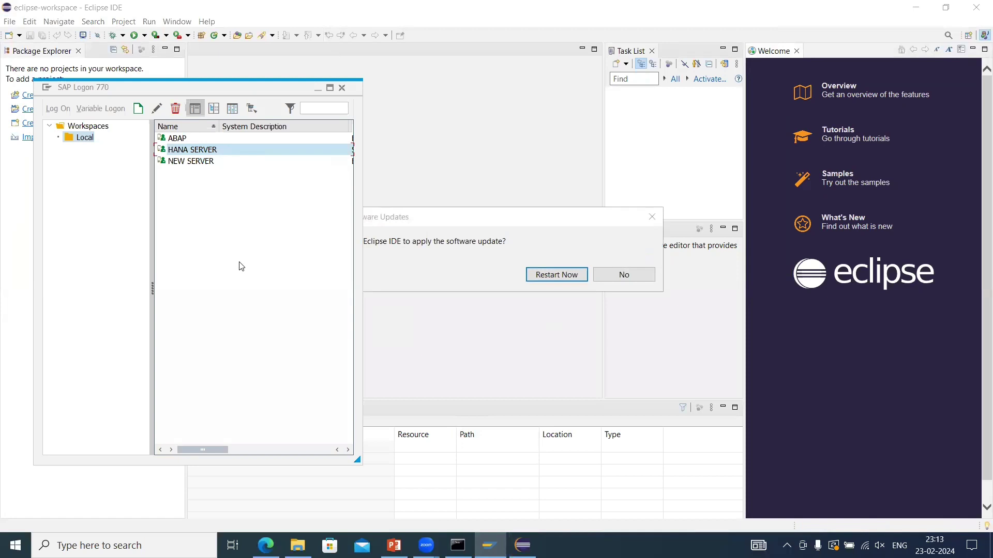
Restart Eclipse, relaunch it on eclipse-workspace from the desktop, and dismiss the workspace-locked error.
{"action": "left_click", "coordinate": [563, 139]}
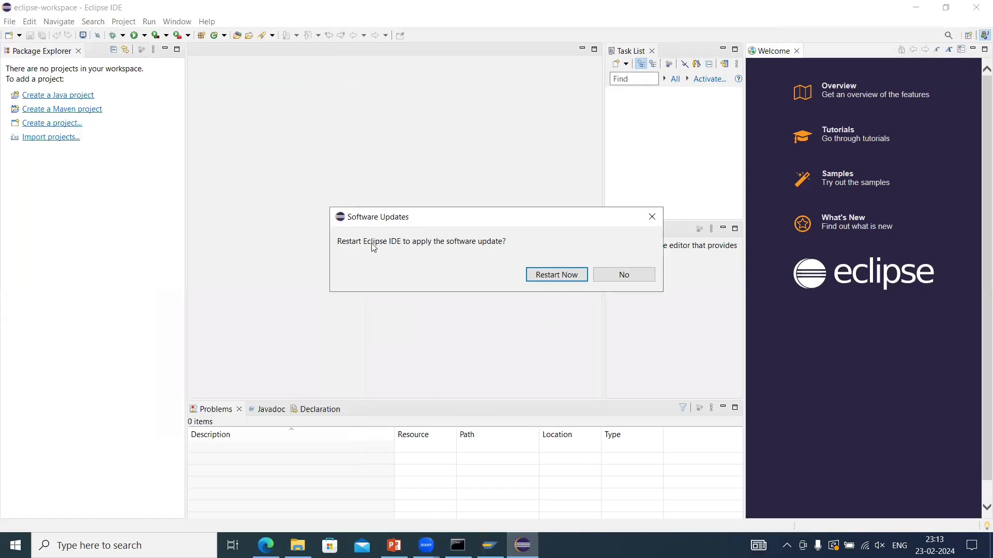
{"action": "left_click", "coordinate": [552, 275]}
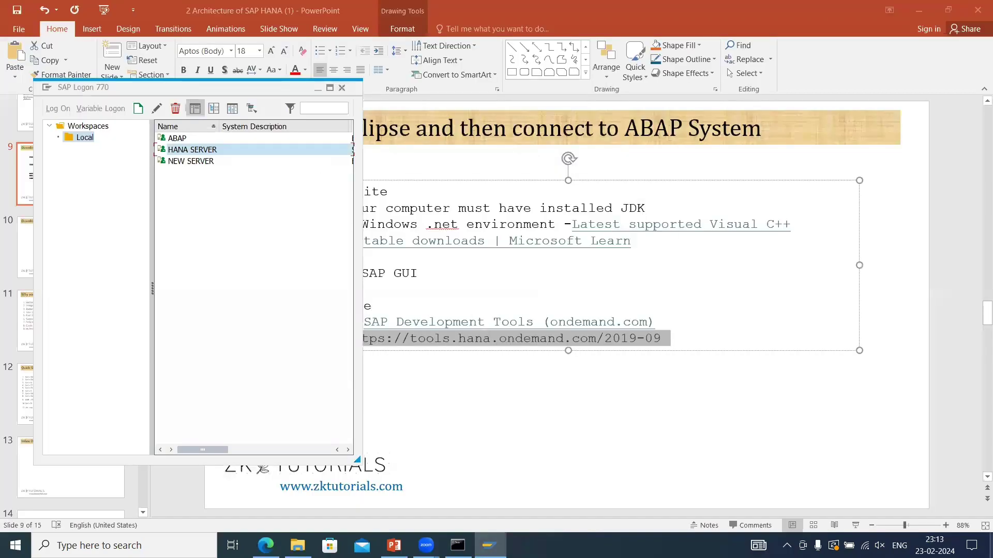
{"action": "left_click", "coordinate": [992, 547]}
{"action": "double_click", "coordinate": [15, 416]}
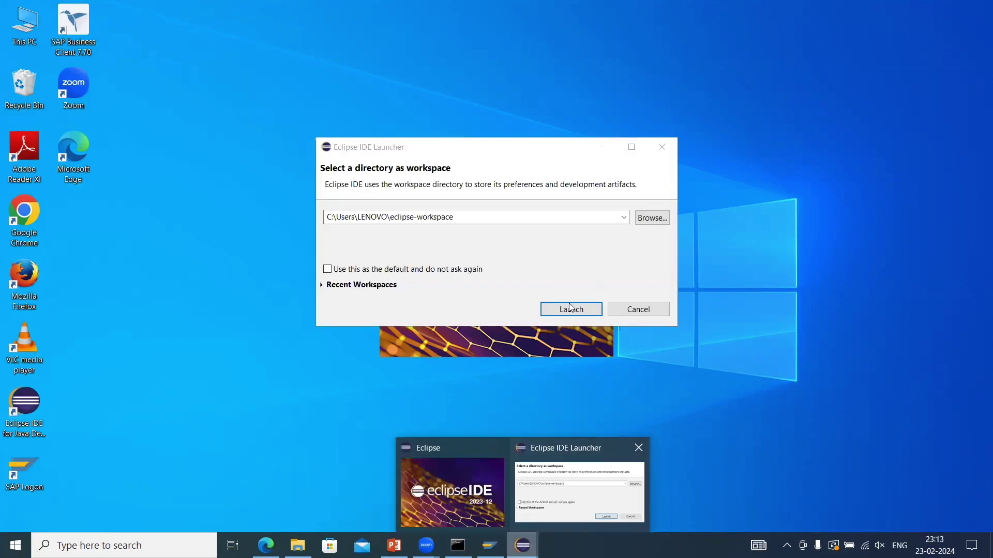
{"action": "left_click", "coordinate": [569, 308]}
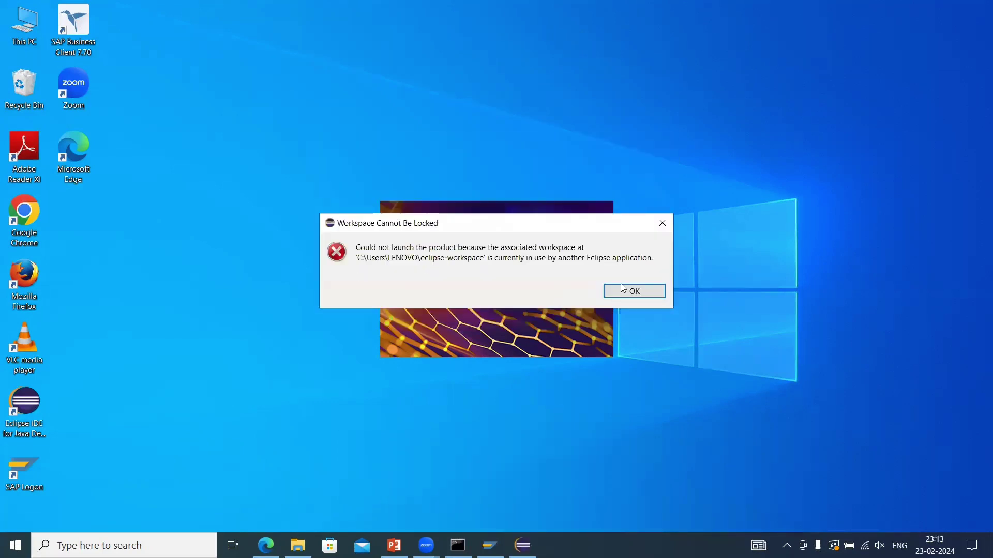
{"action": "left_click", "coordinate": [623, 290]}
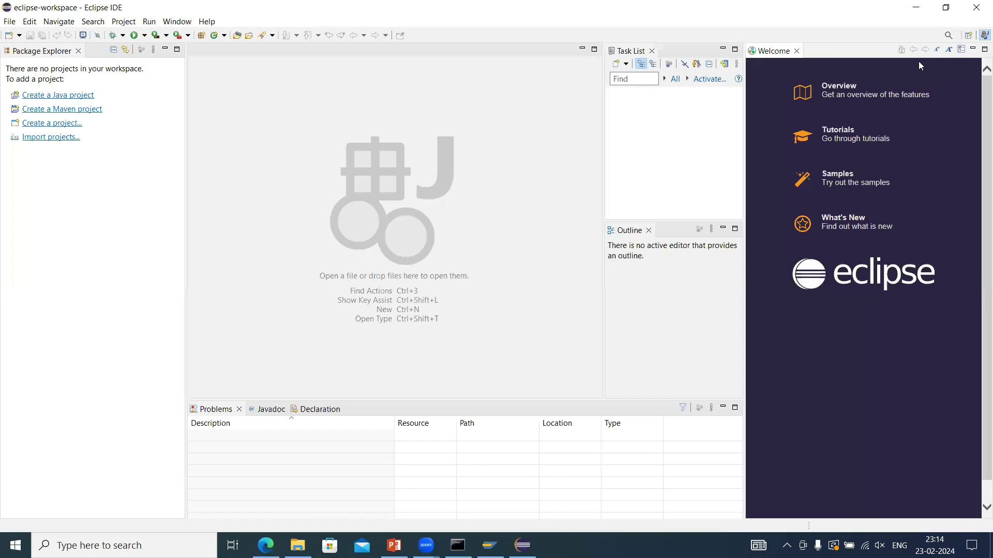
Look through the File menu and close it without choosing anything.
{"action": "left_click", "coordinate": [9, 23]}
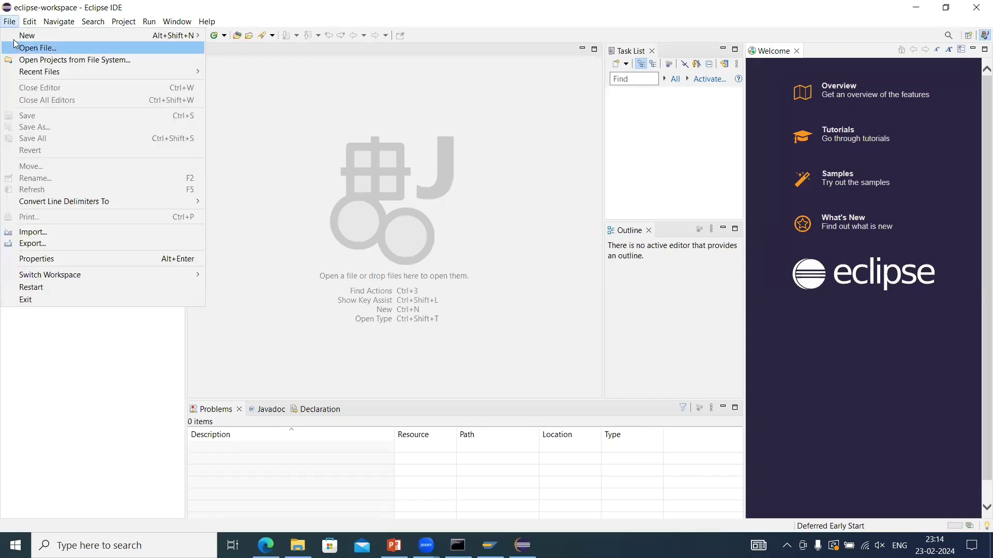
{"action": "mouse_move", "coordinate": [16, 40]}
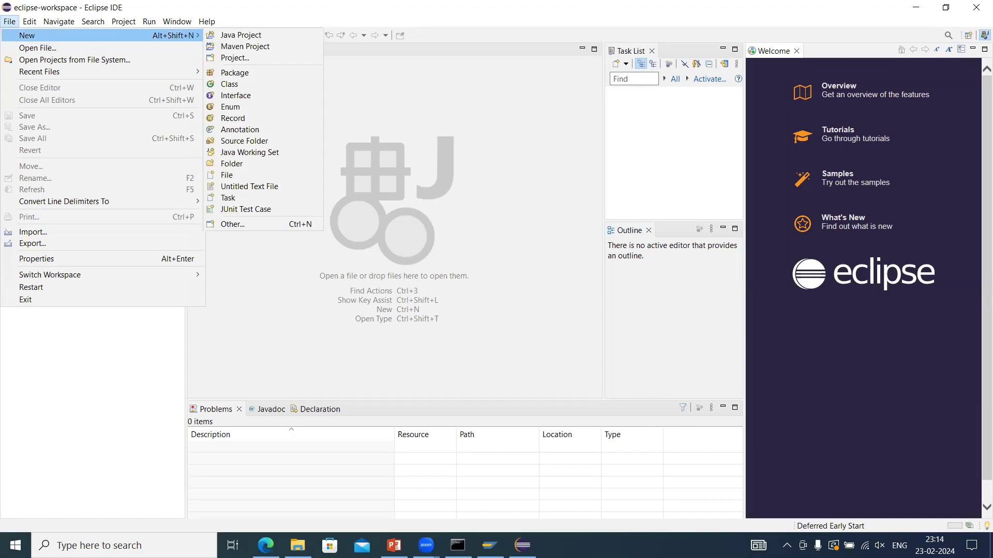
{"action": "left_click", "coordinate": [36, 491]}
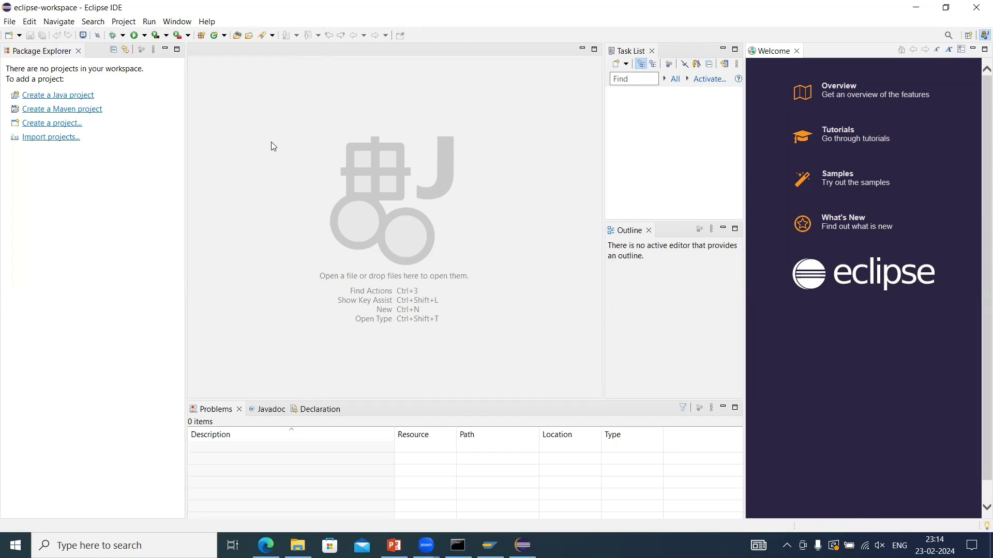
Open the full perspective list through Window > Perspective > Open Perspective > Other….
{"action": "left_click", "coordinate": [123, 22]}
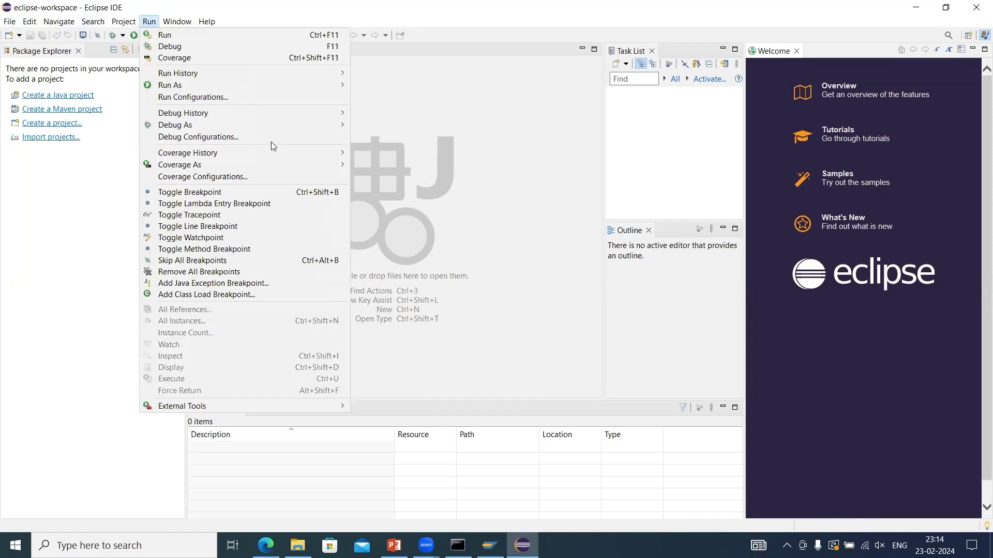
{"action": "mouse_move", "coordinate": [181, 22]}
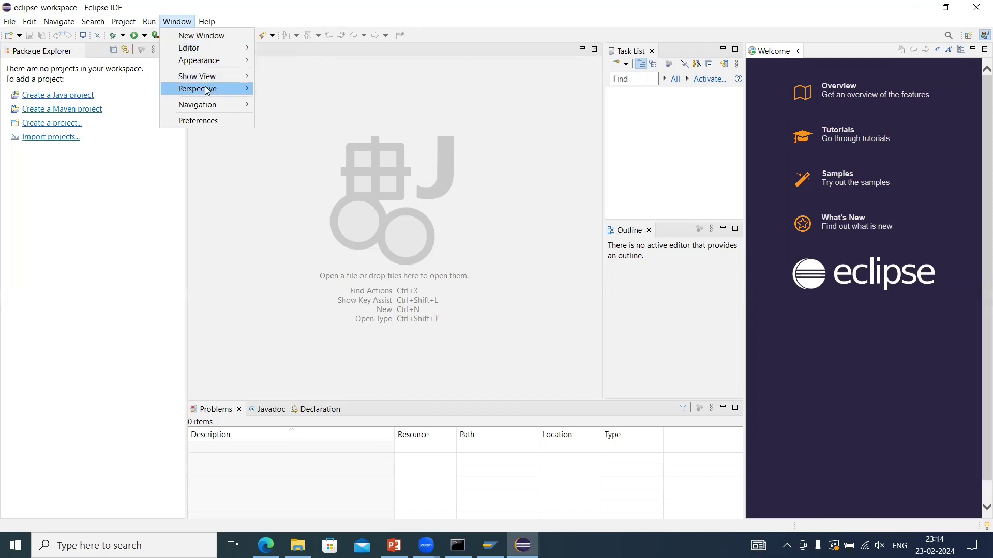
{"action": "mouse_move", "coordinate": [207, 89]}
{"action": "mouse_move", "coordinate": [292, 96]}
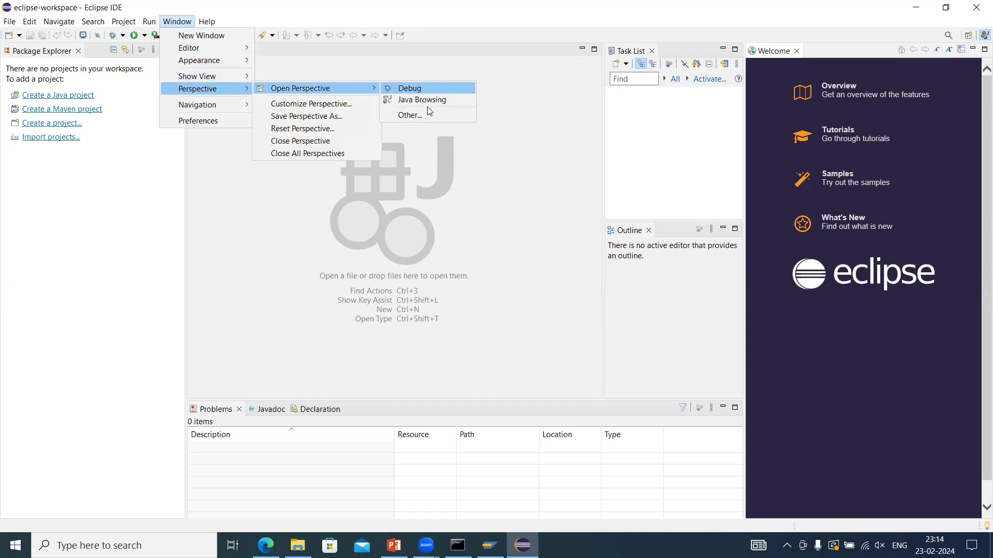
{"action": "left_click", "coordinate": [408, 115]}
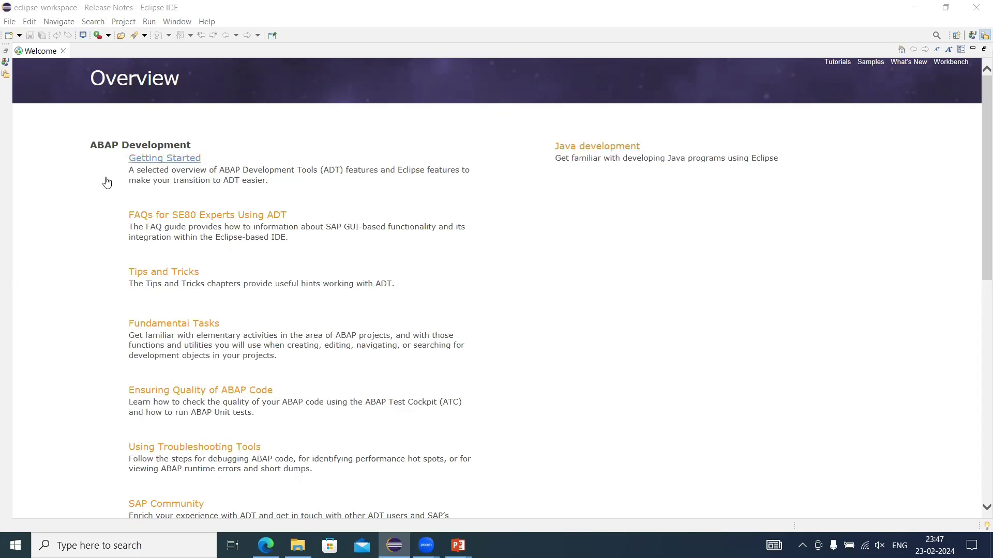
Show the perspectives under Window > Perspective > Open Perspective, then start a Windows search for SAP Logon.
{"action": "triple_click", "coordinate": [362, 284]}
{"action": "left_click", "coordinate": [177, 21]}
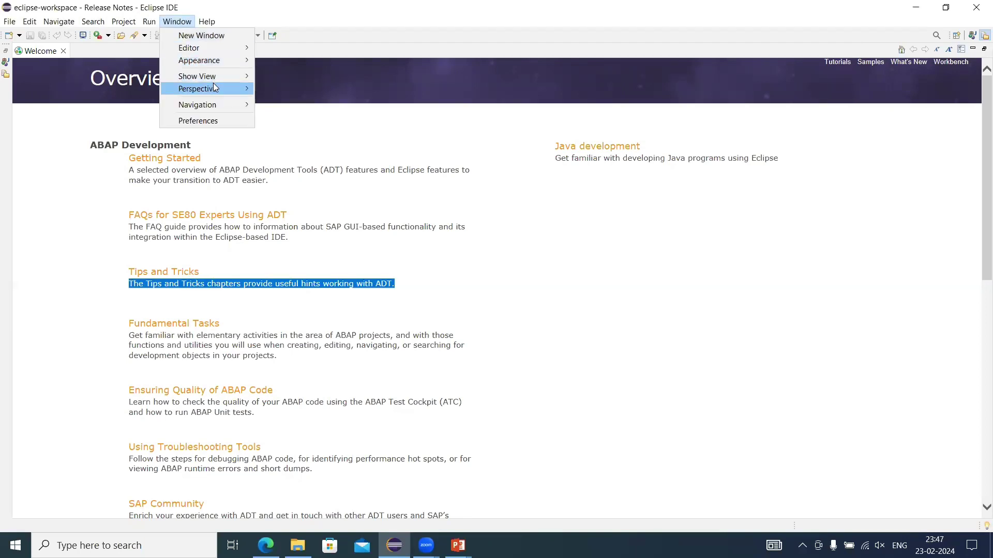
{"action": "mouse_move", "coordinate": [224, 90]}
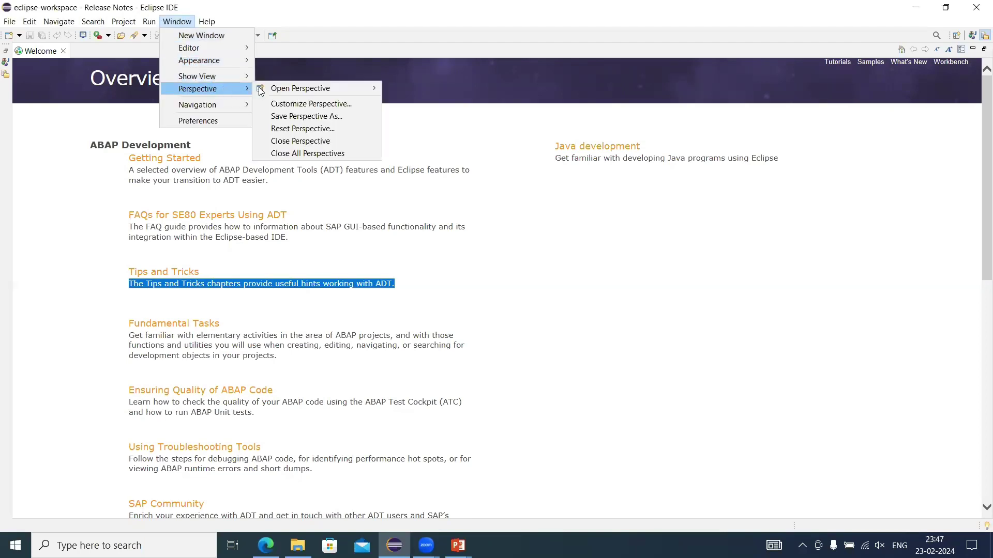
{"action": "left_click", "coordinate": [345, 93]}
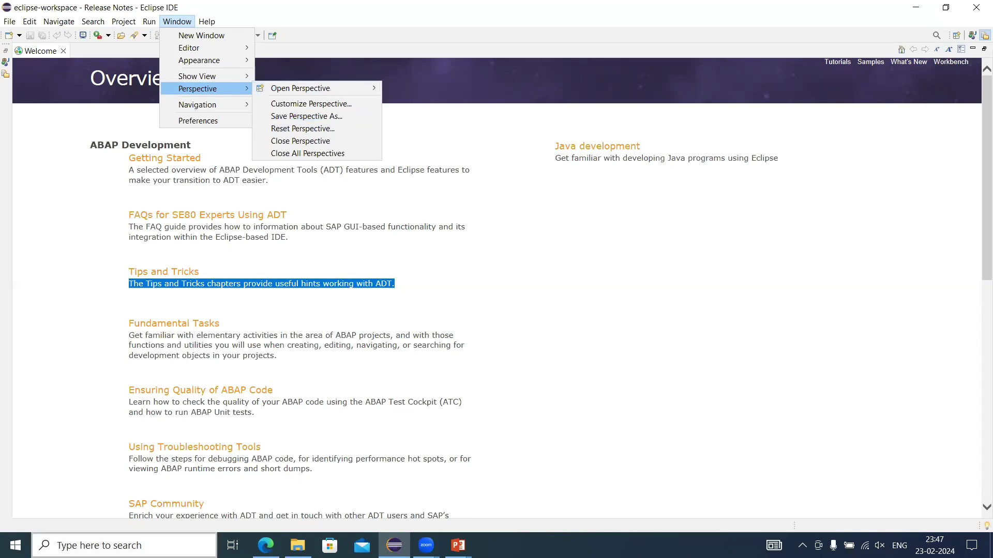
{"action": "left_click", "coordinate": [98, 546]}
Launch SAP Logon from Windows search, then open and close an ABAP development help topic in Eclipse.
{"action": "type", "text": "sa"}
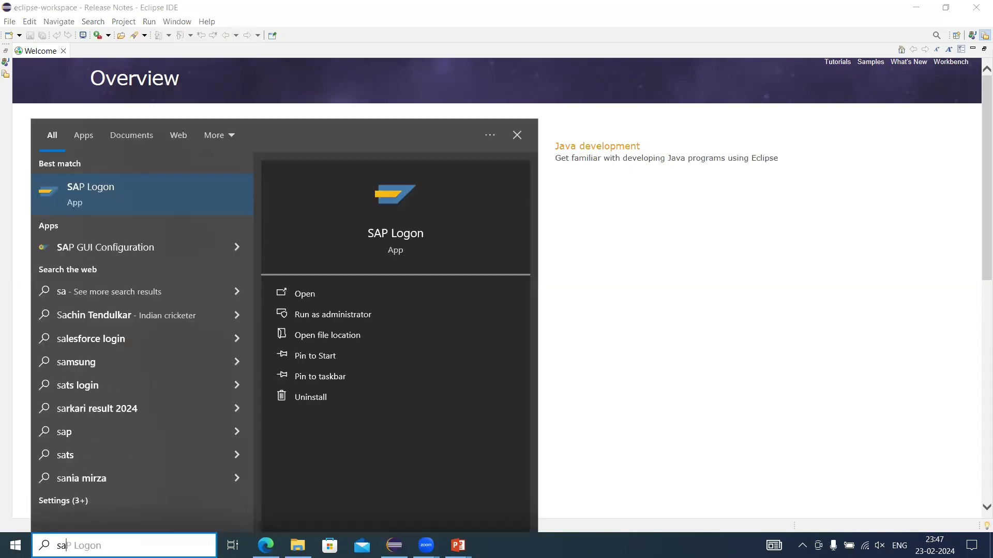
{"action": "key", "text": "Return"}
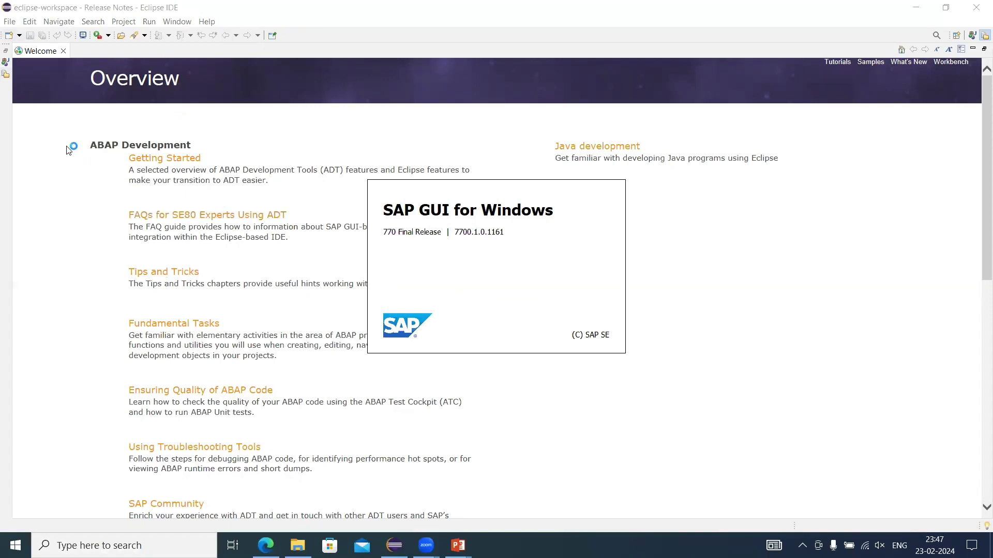
{"action": "left_click", "coordinate": [10, 21]}
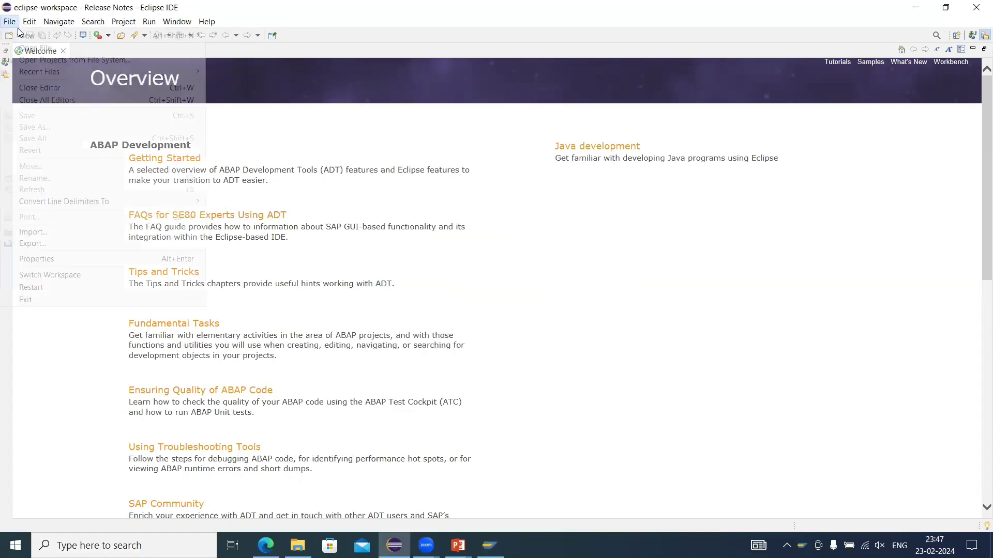
{"action": "mouse_move", "coordinate": [34, 36]}
{"action": "left_click", "coordinate": [438, 348]}
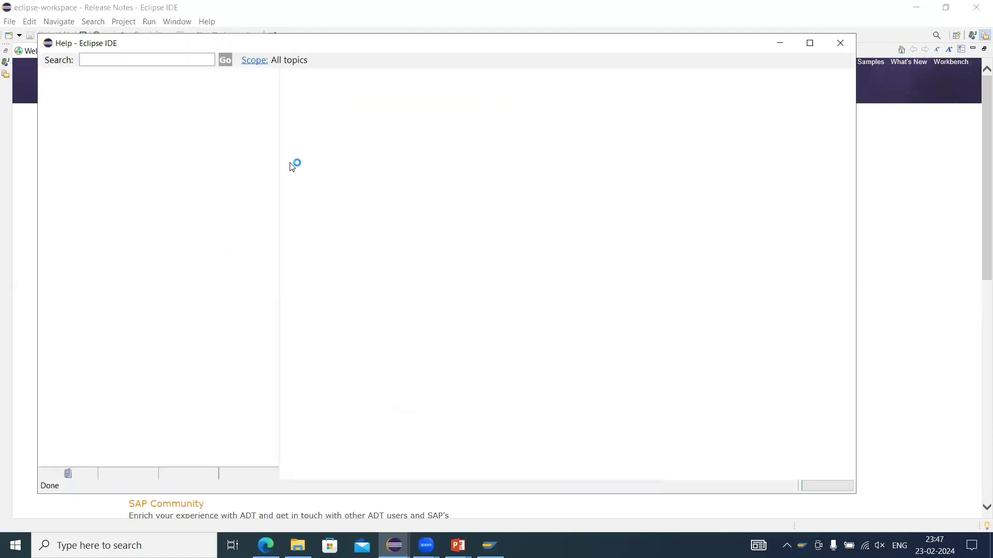
{"action": "left_click", "coordinate": [841, 43]}
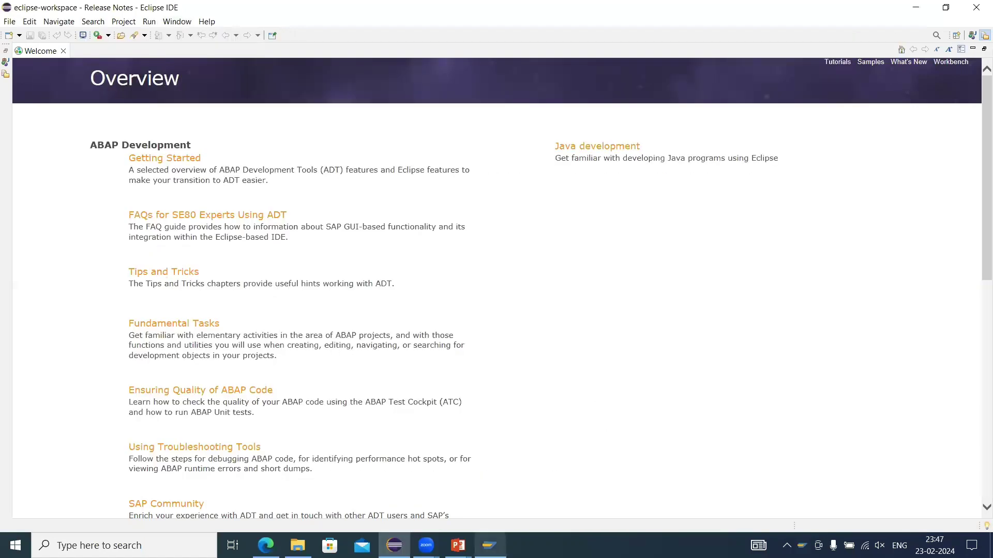
In SAP Logon, select the HANA SERVER entry for S4D, then return to Eclipse.
{"action": "left_click", "coordinate": [490, 546]}
{"action": "left_click", "coordinate": [197, 109]}
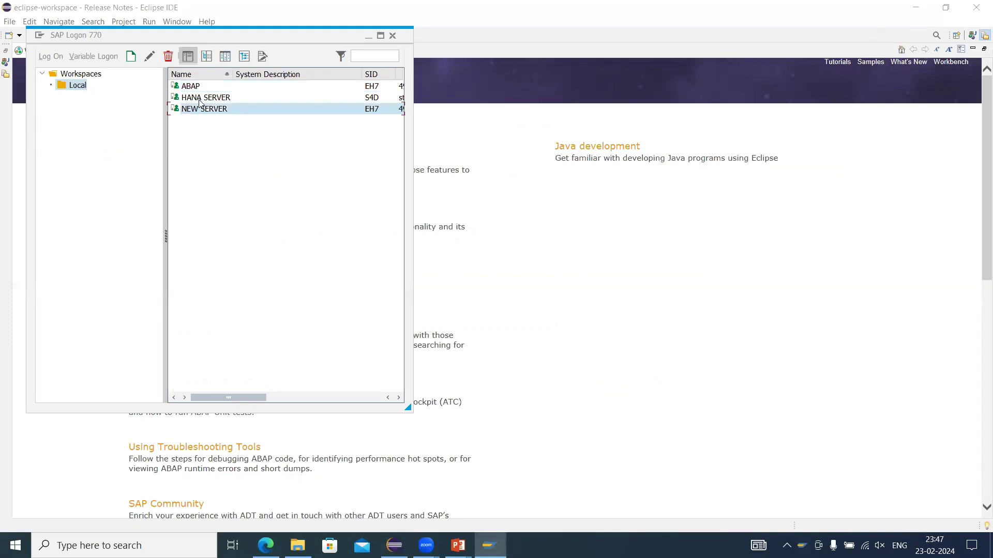
{"action": "left_click", "coordinate": [200, 98]}
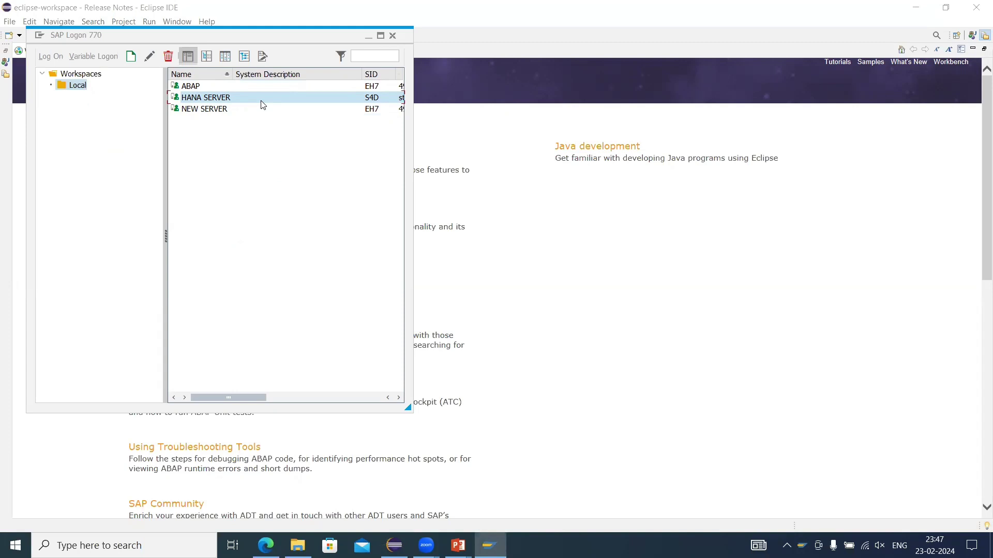
{"action": "left_click", "coordinate": [631, 280]}
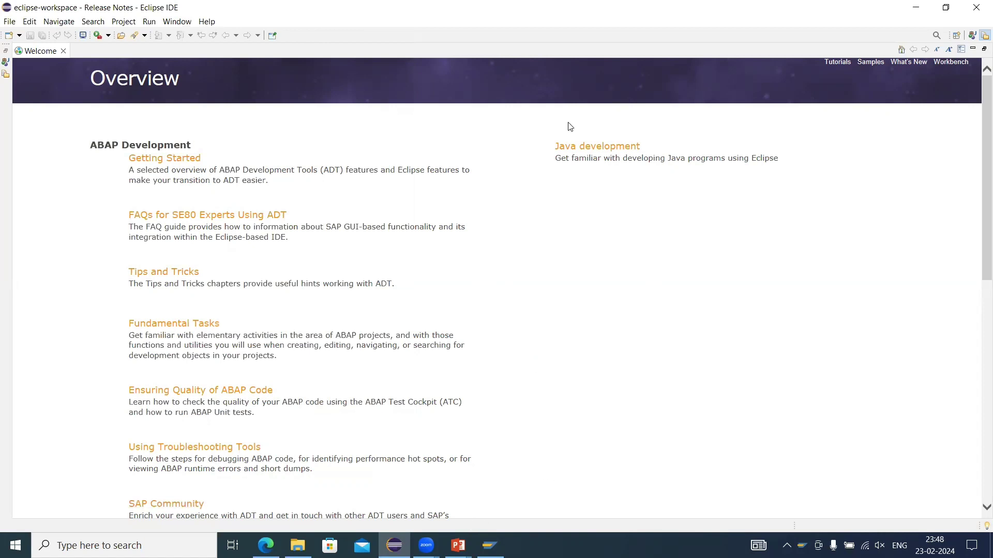
Pick ABAP in the Open Perspective > Other… list and switch the workbench to it.
{"action": "left_click", "coordinate": [184, 25]}
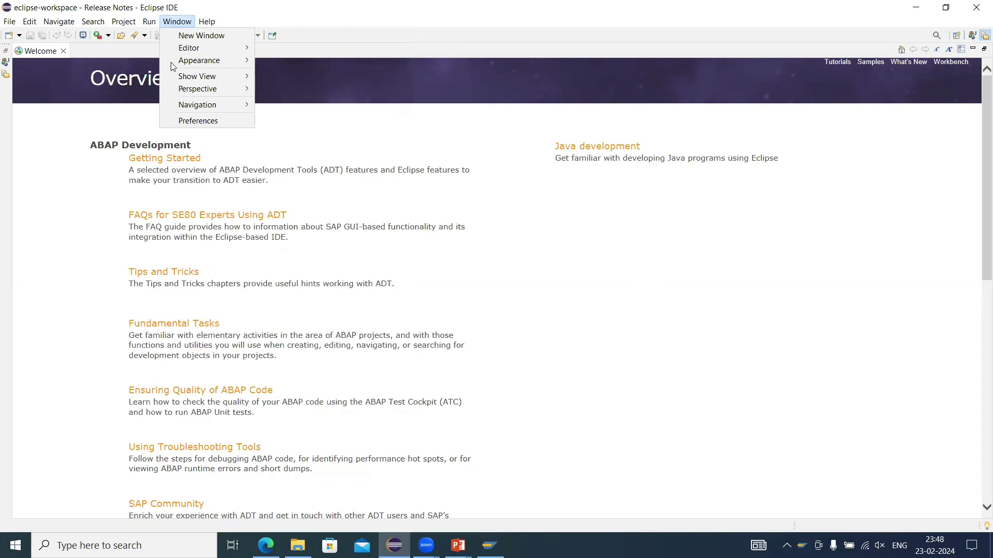
{"action": "mouse_move", "coordinate": [193, 89]}
{"action": "mouse_move", "coordinate": [288, 89]}
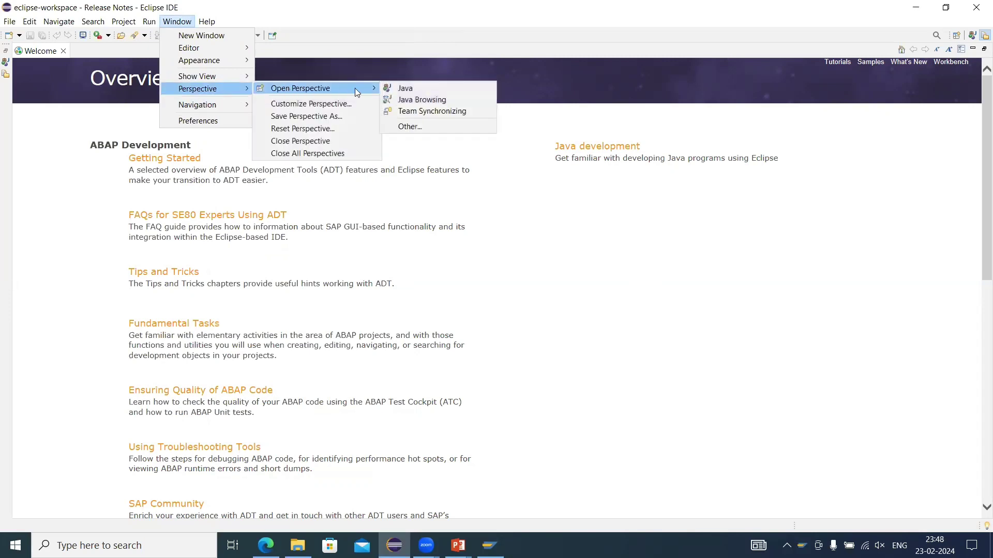
{"action": "left_click", "coordinate": [413, 130]}
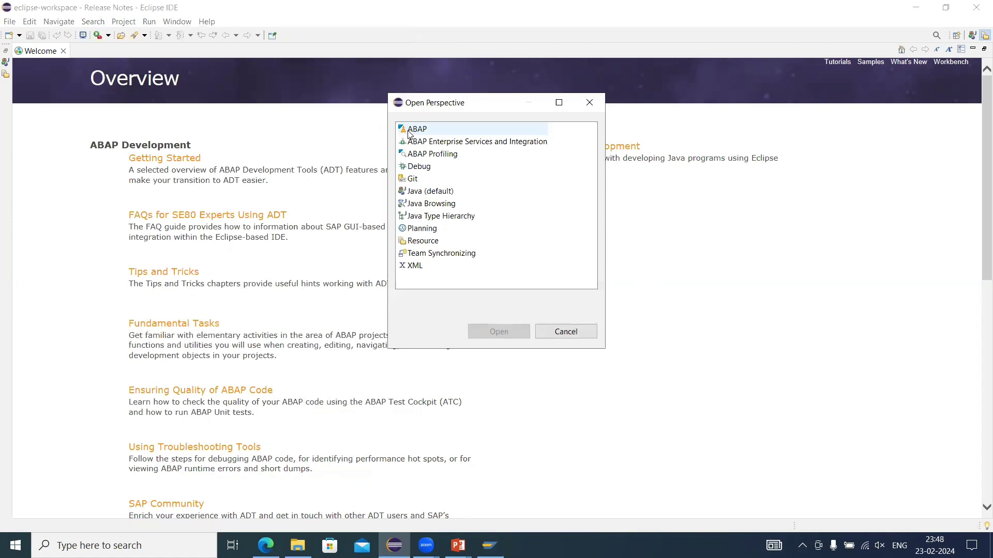
{"action": "left_click", "coordinate": [411, 131]}
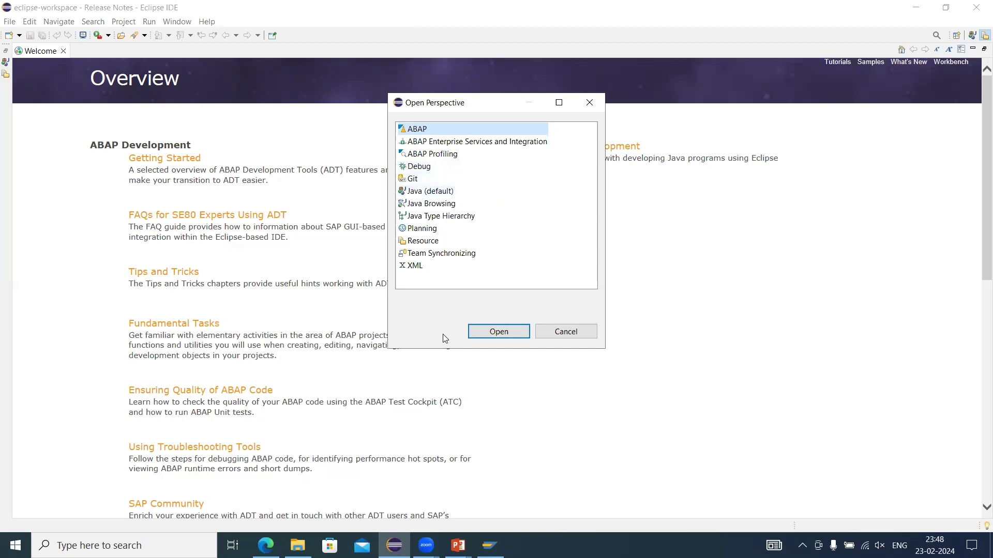
{"action": "left_click", "coordinate": [488, 330]}
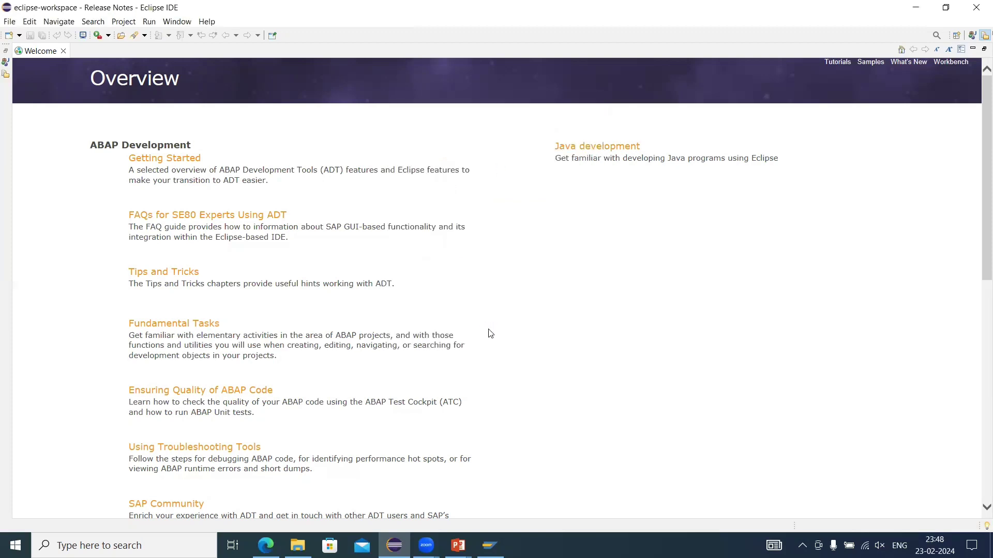
{"action": "scroll", "coordinate": [296, 207], "scroll_direction": "down", "scroll_amount": 4}
{"action": "scroll", "coordinate": [295, 224], "scroll_direction": "up", "scroll_amount": 4}
Look through the File menu and close it without choosing anything.
{"action": "left_click", "coordinate": [11, 22]}
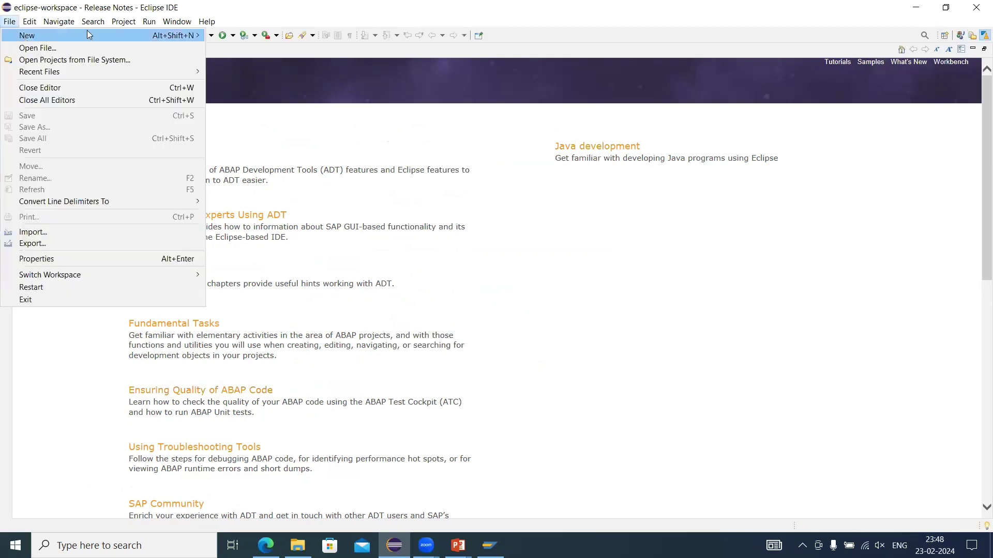
{"action": "mouse_move", "coordinate": [90, 36]}
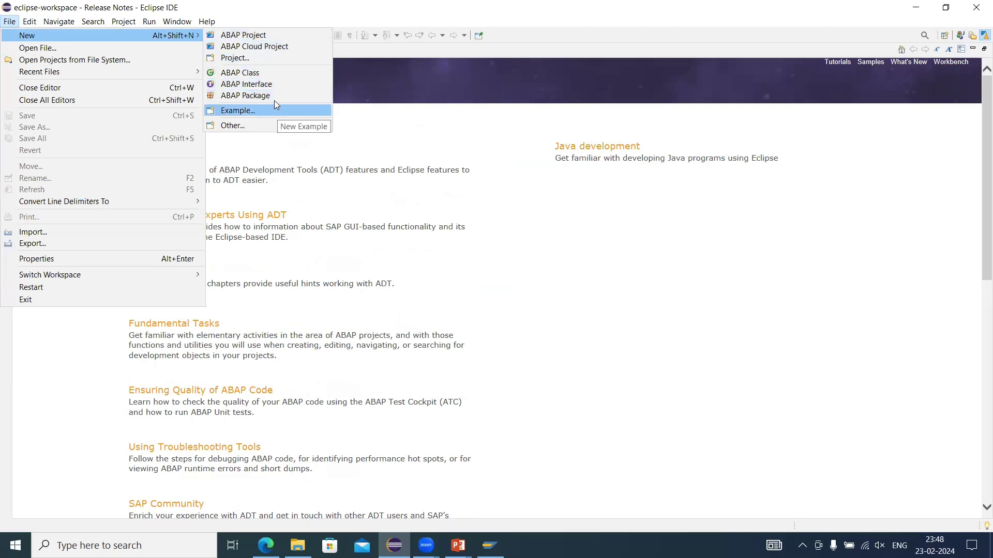
{"action": "mouse_move", "coordinate": [9, 21]}
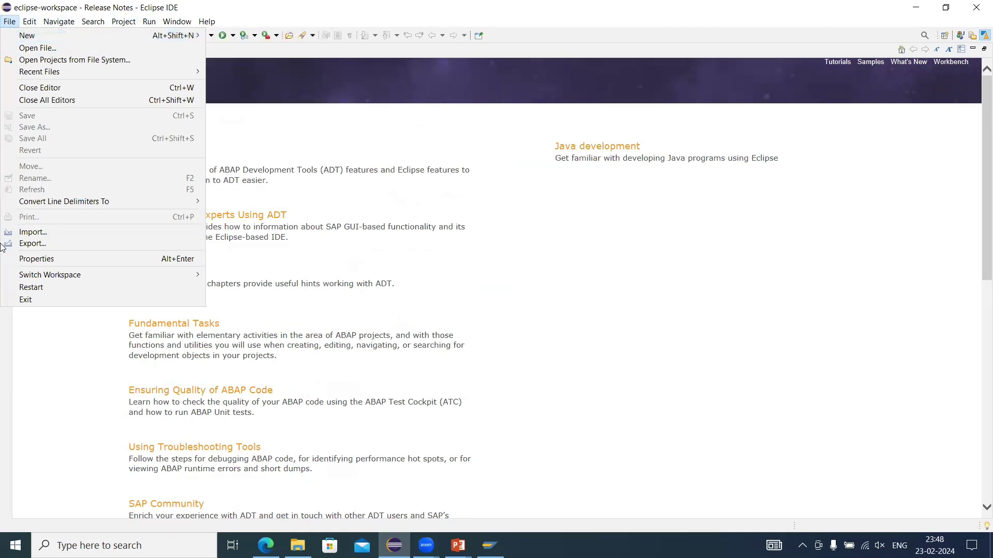
{"action": "left_click", "coordinate": [400, 114]}
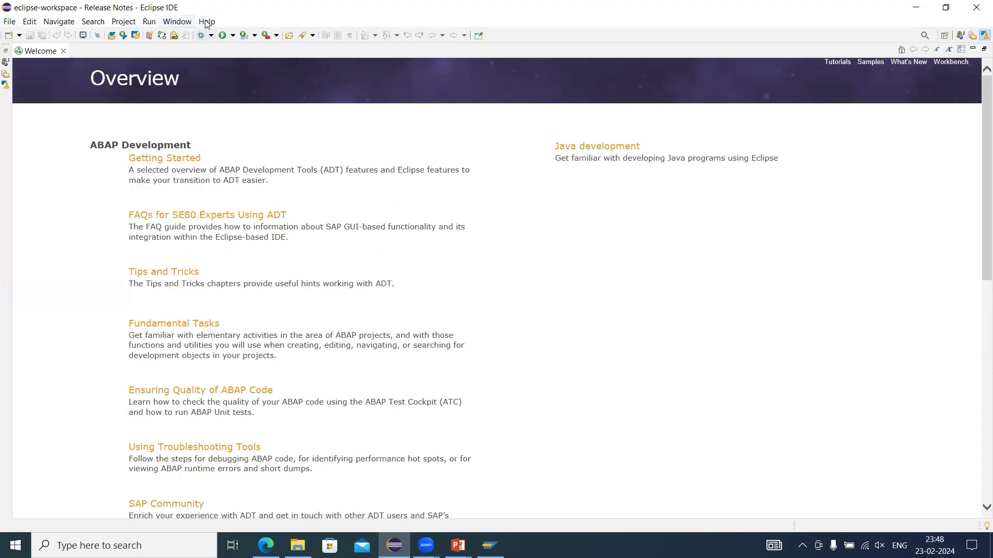
Reopen the perspective list, select ABAP, and dismiss the list without changes.
{"action": "left_click", "coordinate": [176, 21]}
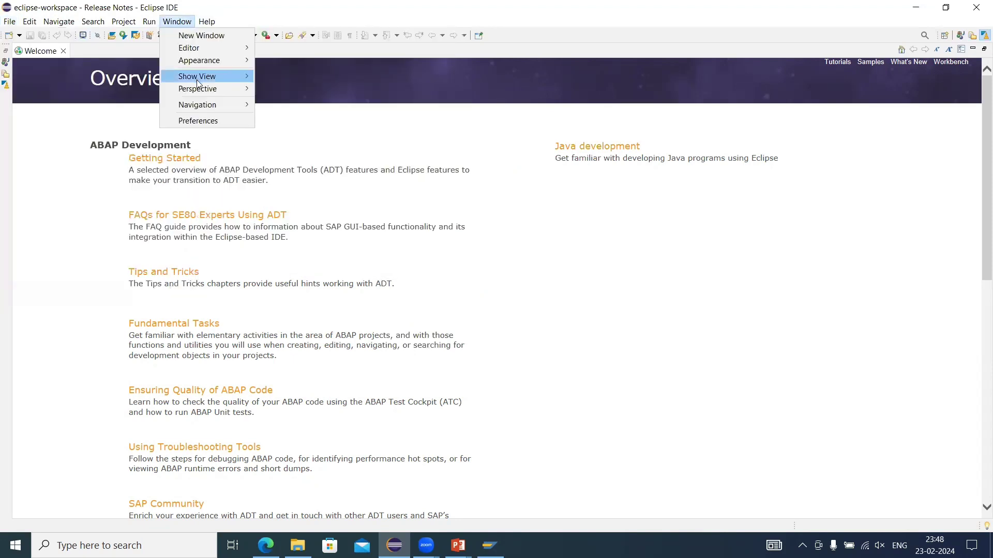
{"action": "mouse_move", "coordinate": [198, 89]}
{"action": "mouse_move", "coordinate": [376, 91]}
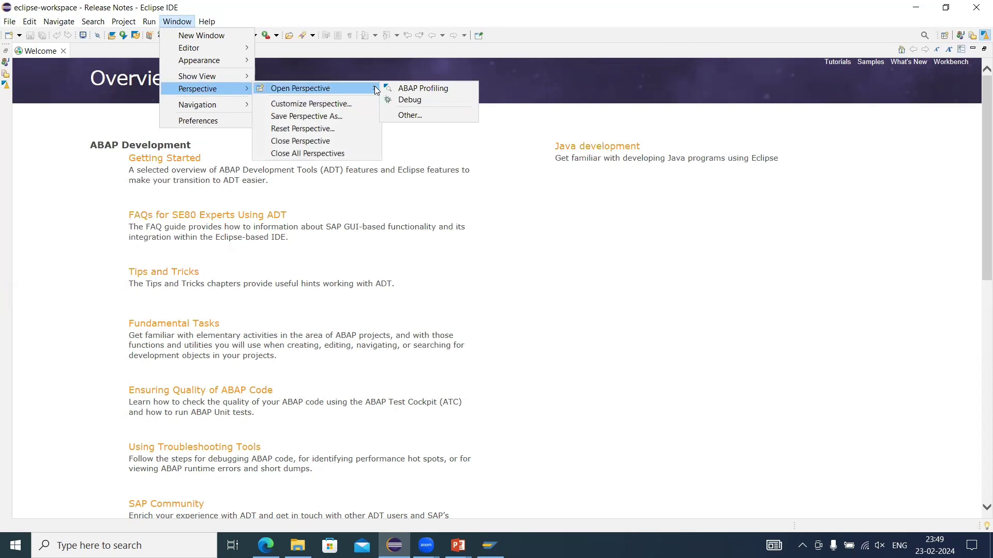
{"action": "left_click", "coordinate": [410, 116]}
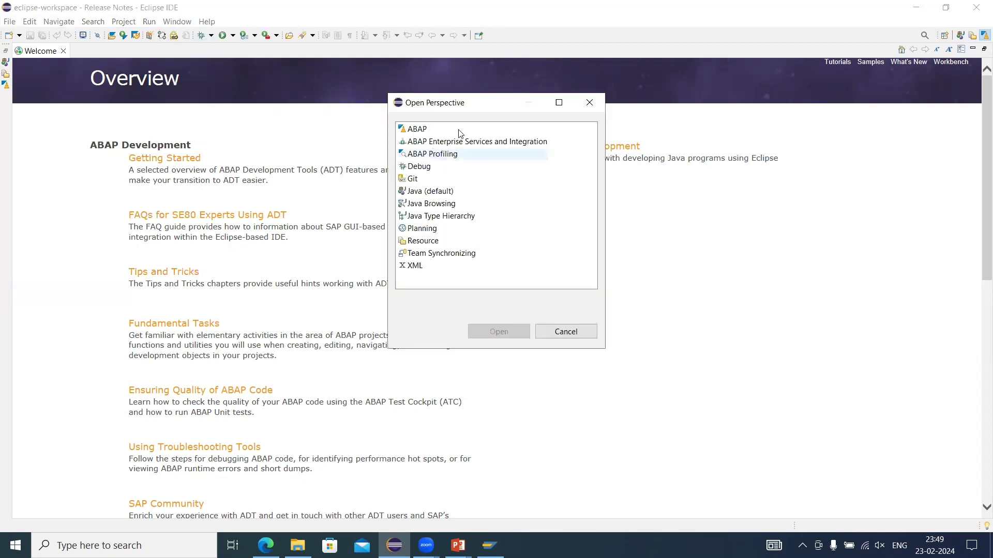
{"action": "left_click", "coordinate": [459, 130]}
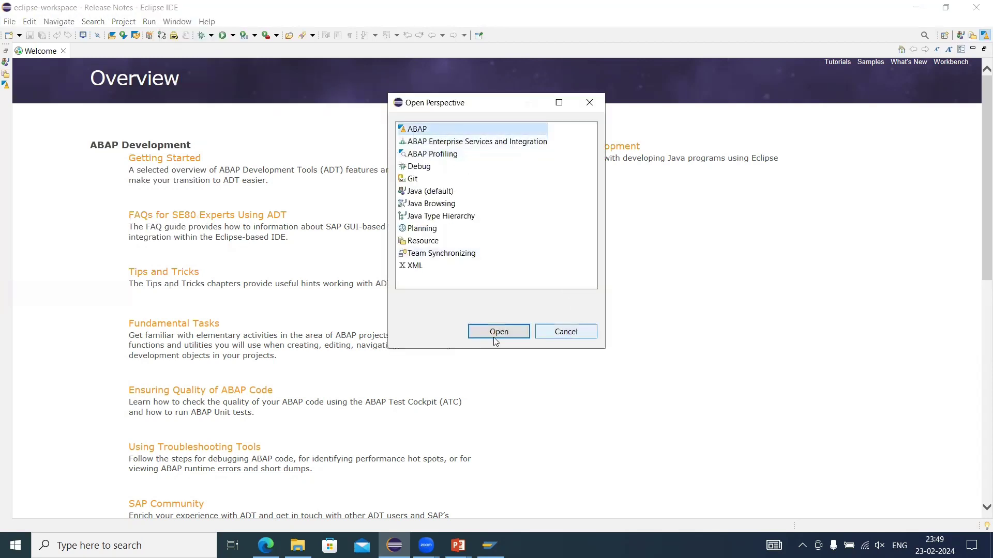
{"action": "left_click", "coordinate": [566, 331]}
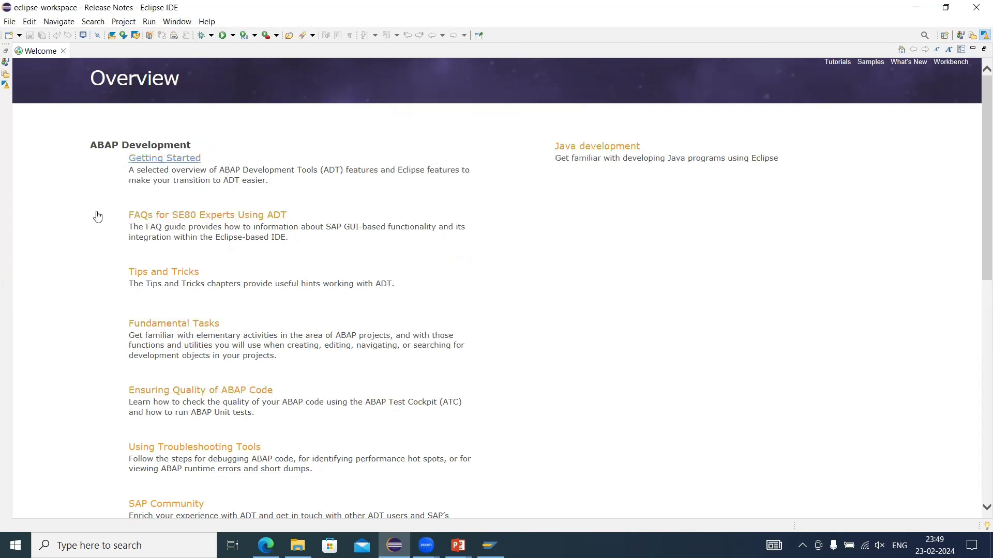
View the File > New creation options, including ABAP Project.
{"action": "left_click", "coordinate": [7, 21]}
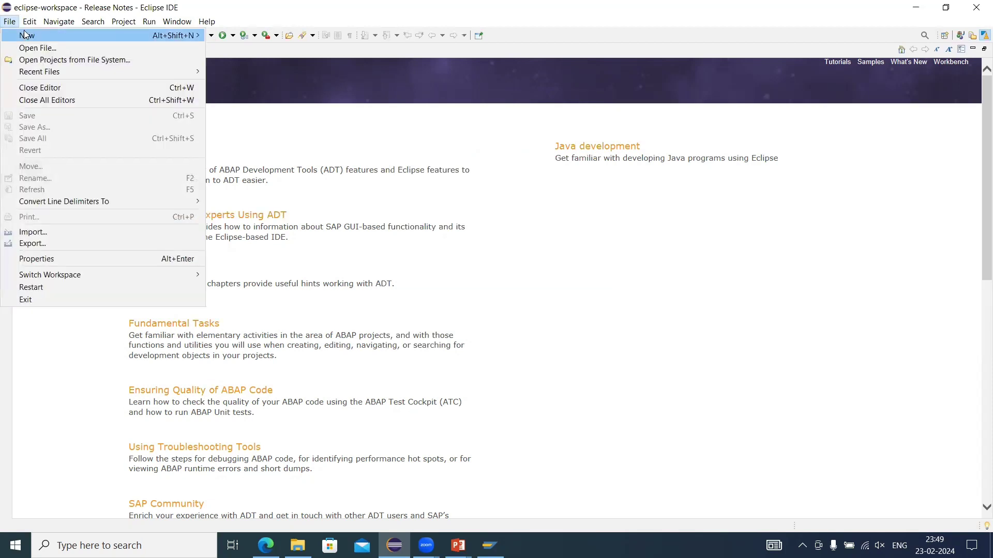
{"action": "mouse_move", "coordinate": [112, 35]}
{"action": "mouse_move", "coordinate": [75, 37]}
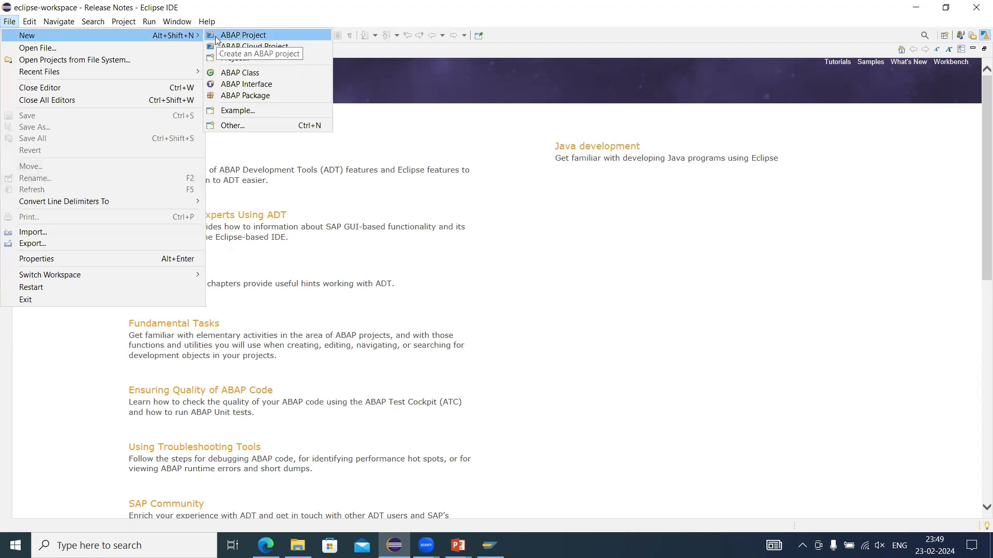
{"action": "mouse_move", "coordinate": [189, 23]}
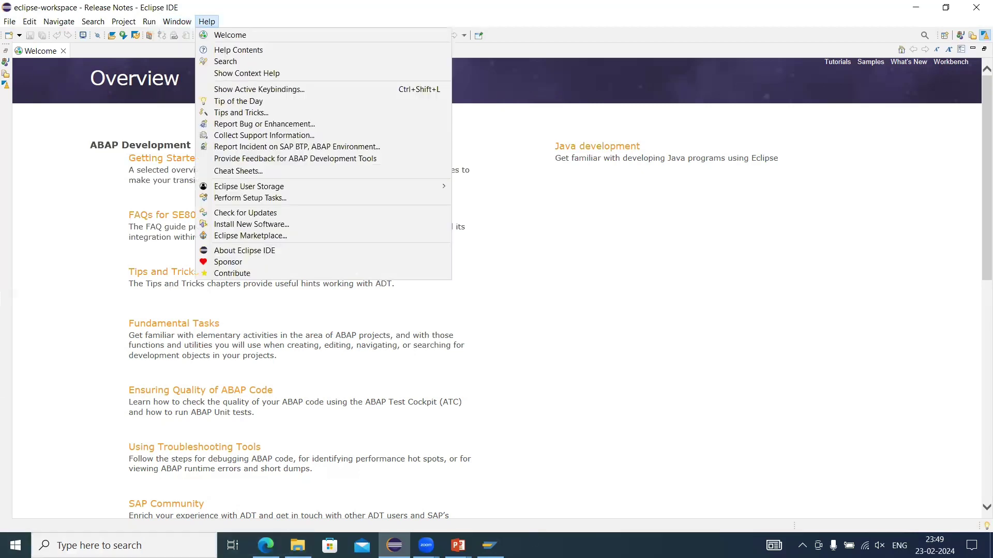
Switch to SAP Logon and back to Eclipse, then reopen the File menu.
{"action": "left_click", "coordinate": [490, 545]}
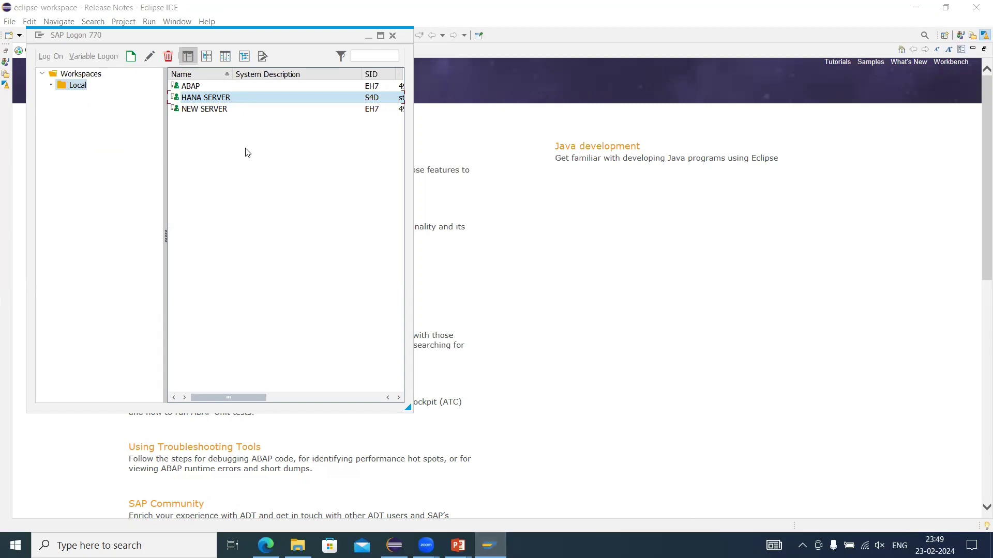
{"action": "left_click", "coordinate": [32, 4]}
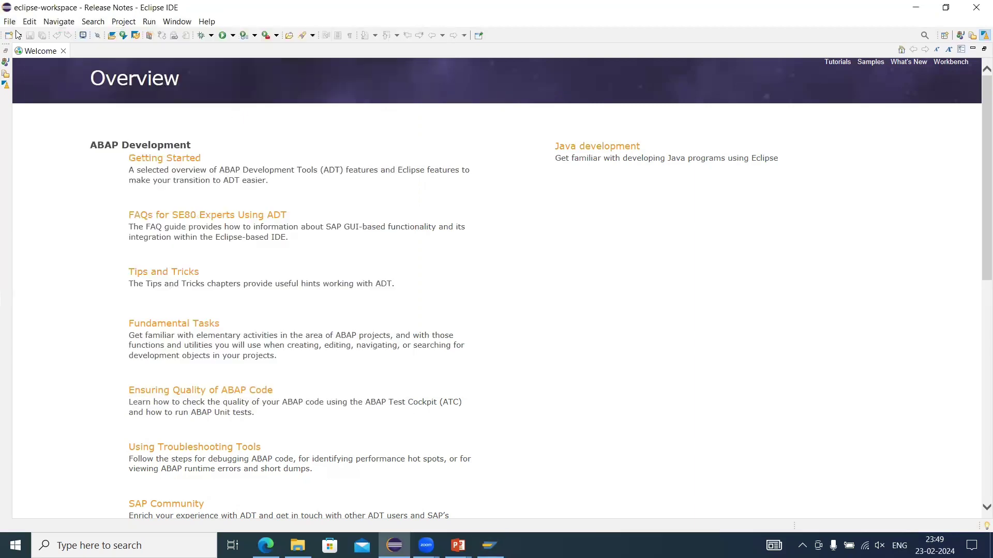
{"action": "left_click", "coordinate": [9, 21]}
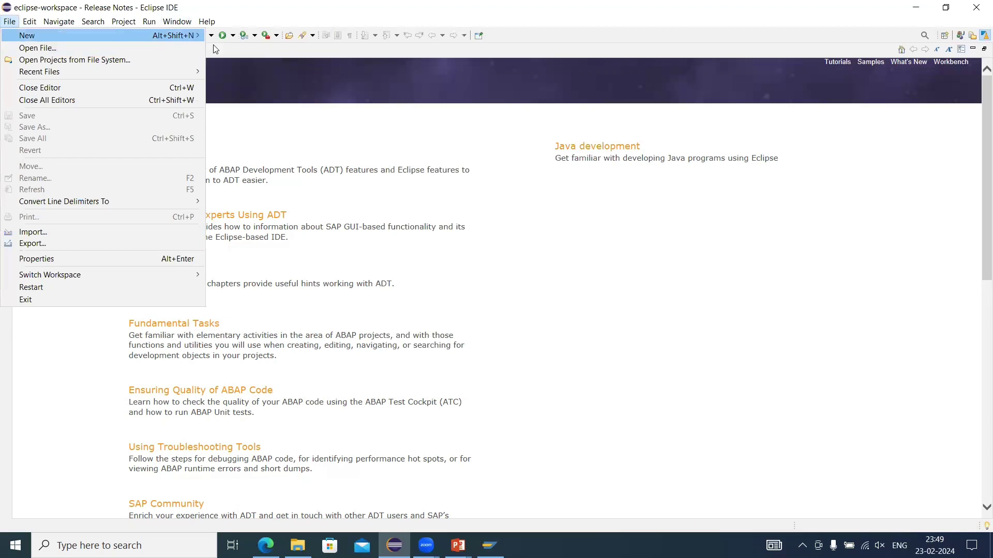
Start a new ABAP Project from File > New, glancing at SAP Logon before returning to the wizard.
{"action": "mouse_move", "coordinate": [122, 37]}
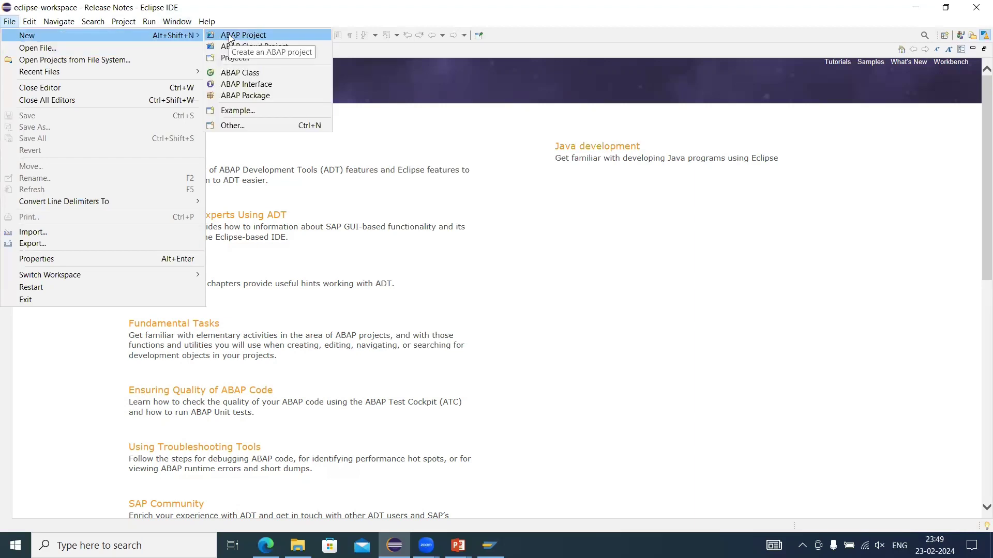
{"action": "left_click", "coordinate": [230, 35]}
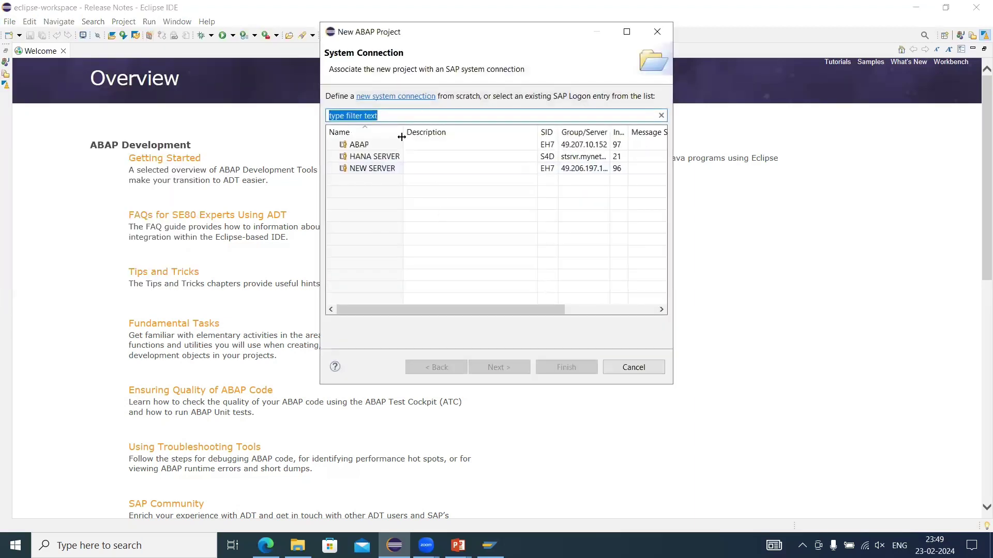
{"action": "left_click", "coordinate": [489, 546]}
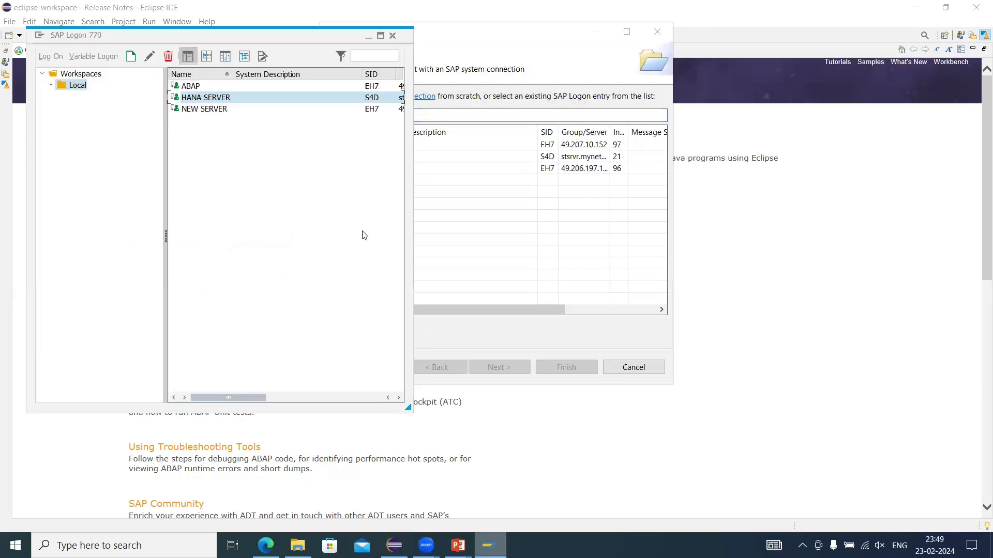
{"action": "left_click", "coordinate": [511, 234]}
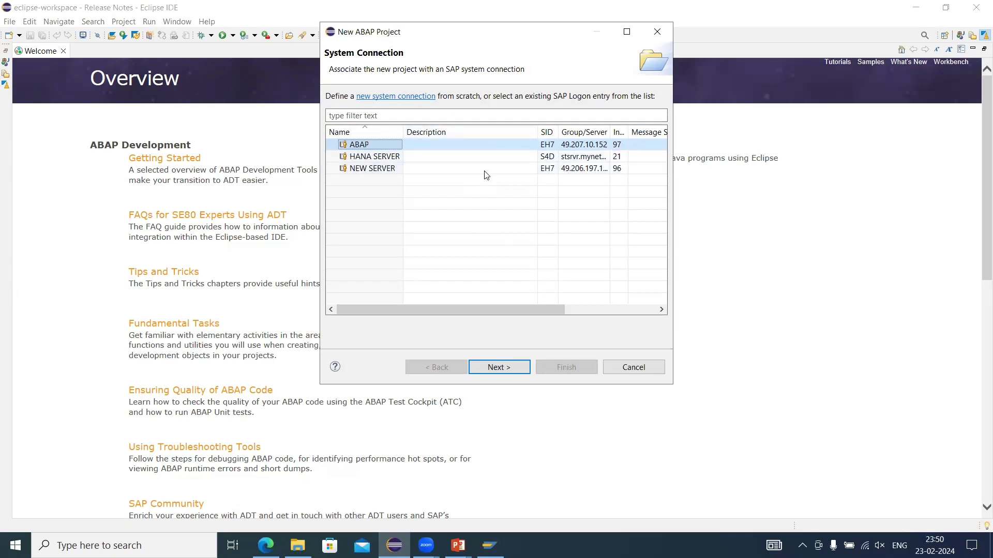
Select the HANA SERVER system connection and continue to the S4D logon page.
{"action": "left_click", "coordinate": [505, 146]}
{"action": "left_click", "coordinate": [500, 158]}
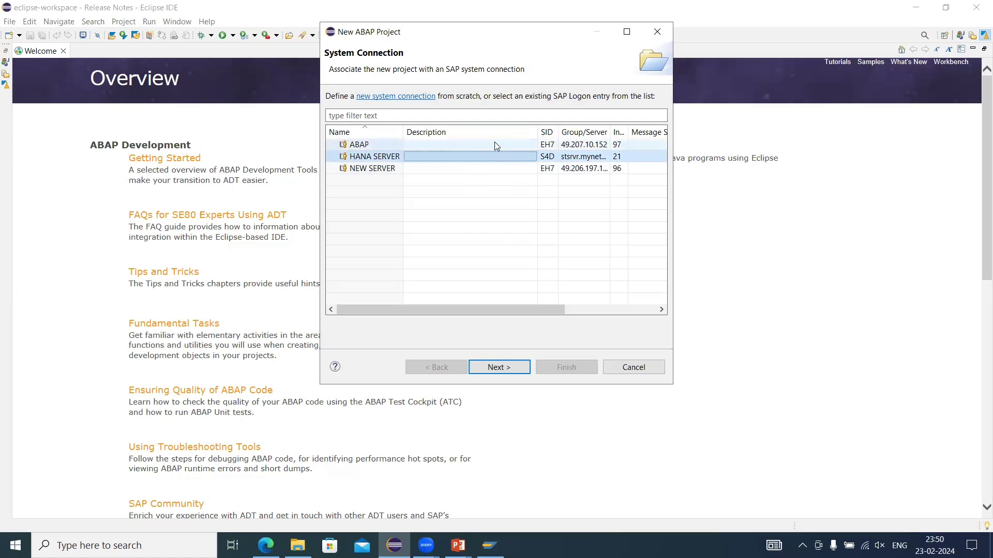
{"action": "left_click", "coordinate": [494, 144]}
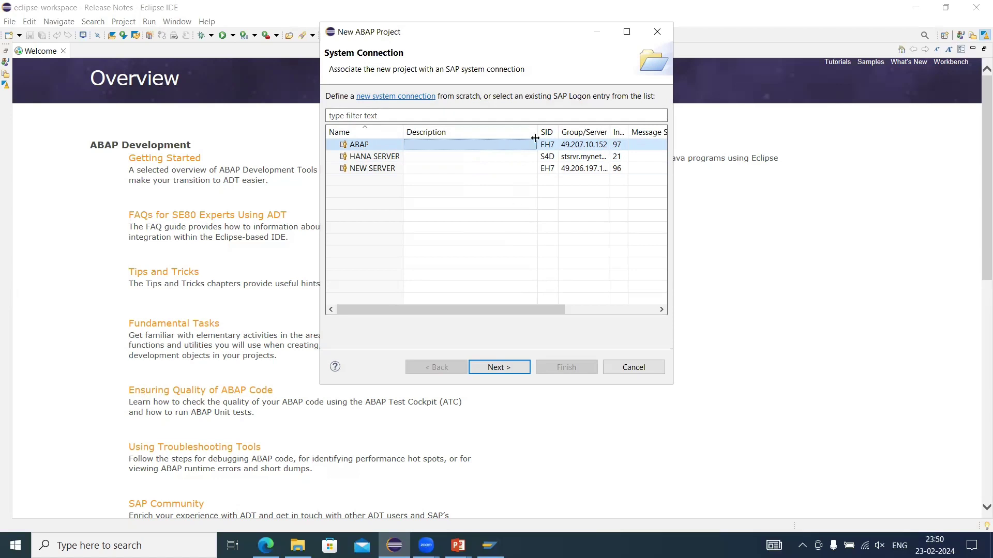
{"action": "left_click", "coordinate": [538, 157]}
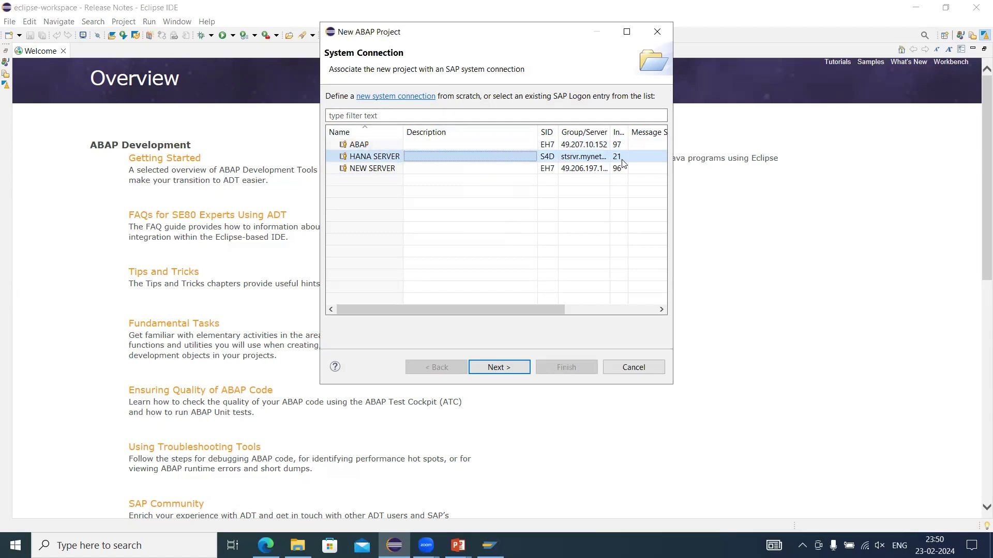
{"action": "left_click", "coordinate": [918, 9]}
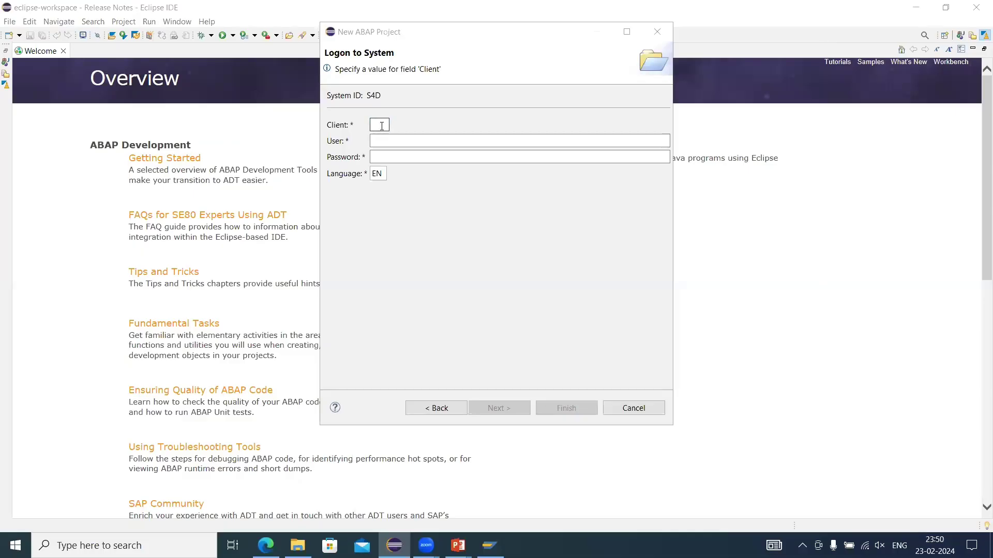
{"action": "left_click", "coordinate": [382, 126]}
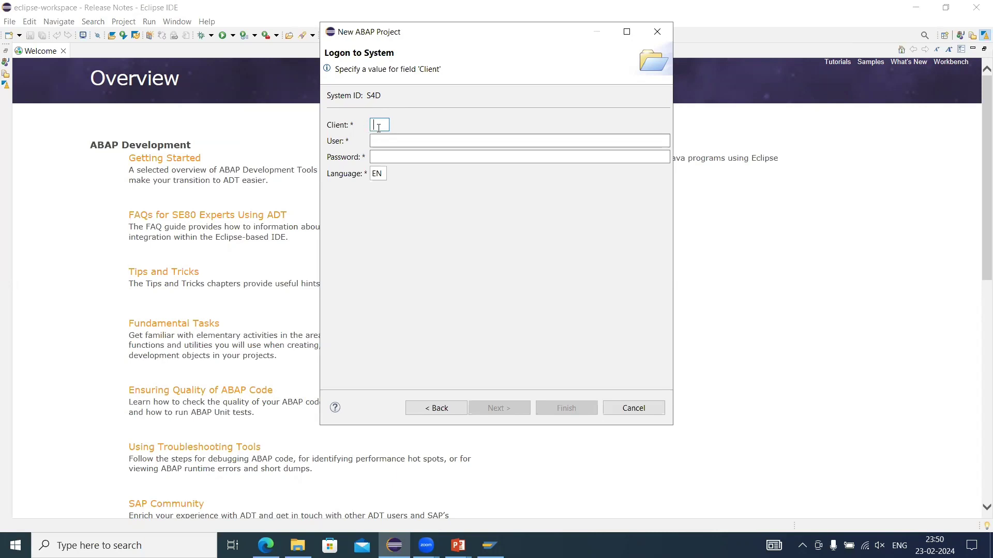
Enter client 800, the user name and the account password on the S4D logon page.
{"action": "type", "text": "8"}
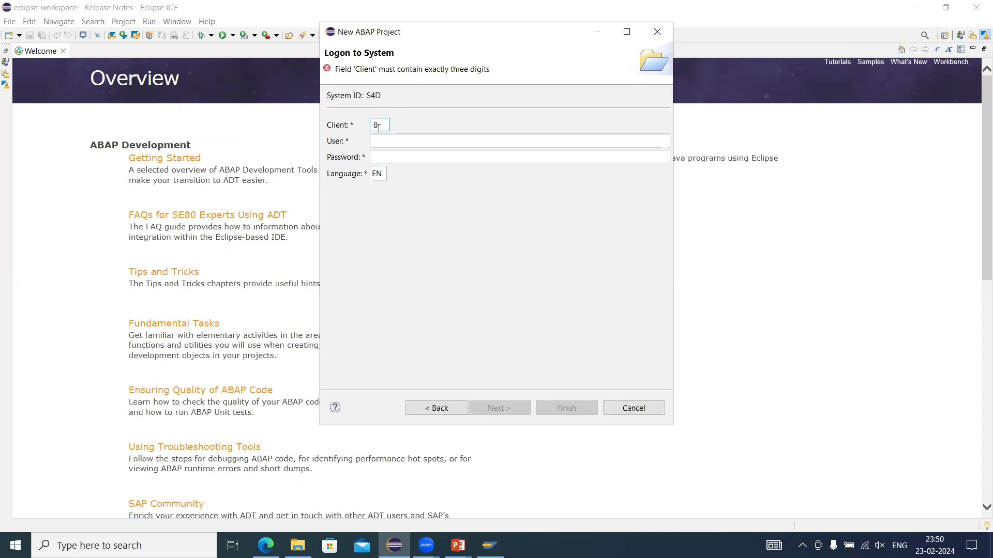
{"action": "type", "text": "00"}
{"action": "key", "text": "Tab"}
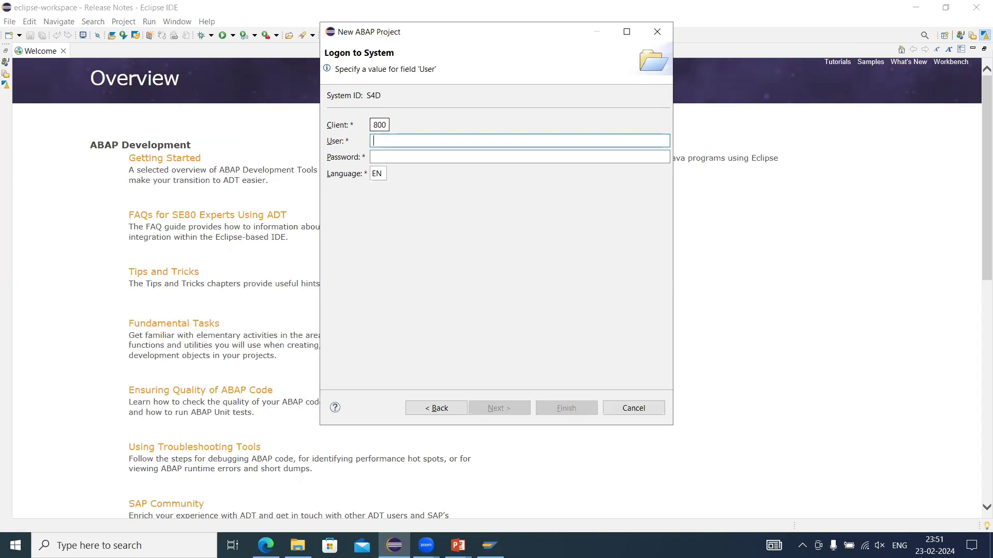
{"action": "type", "text": "kzafar"}
{"action": "key", "text": "Tab"}
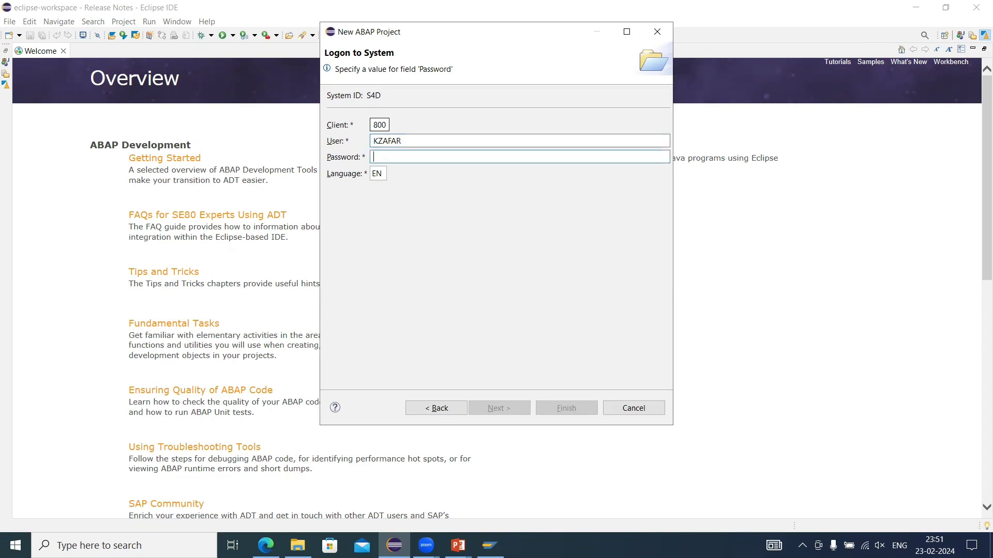
{"action": "type", "text": "****"}
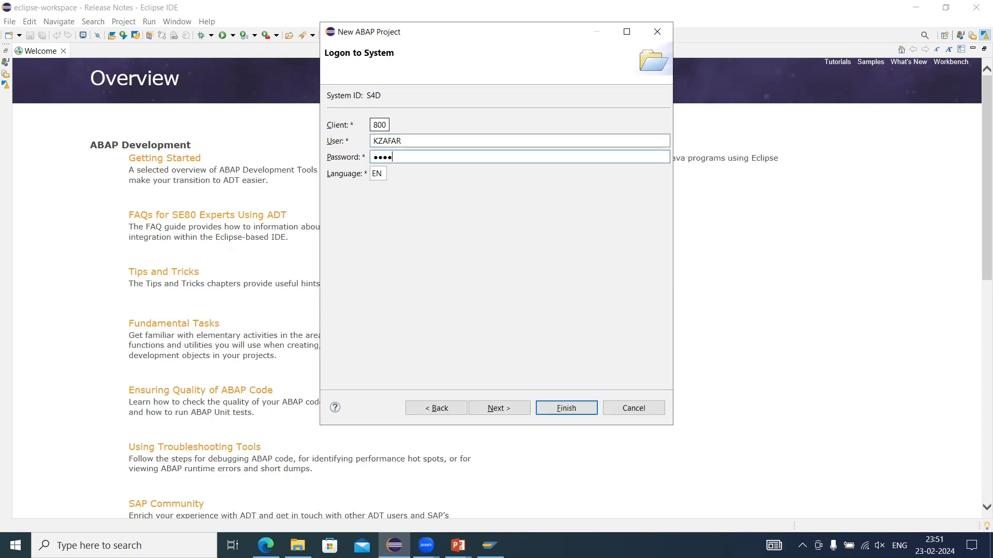
{"action": "type", "text": "********"}
Dismiss the logon error, toggle Add project to working sets on and off, then cancel the wizard.
{"action": "left_click", "coordinate": [506, 414]}
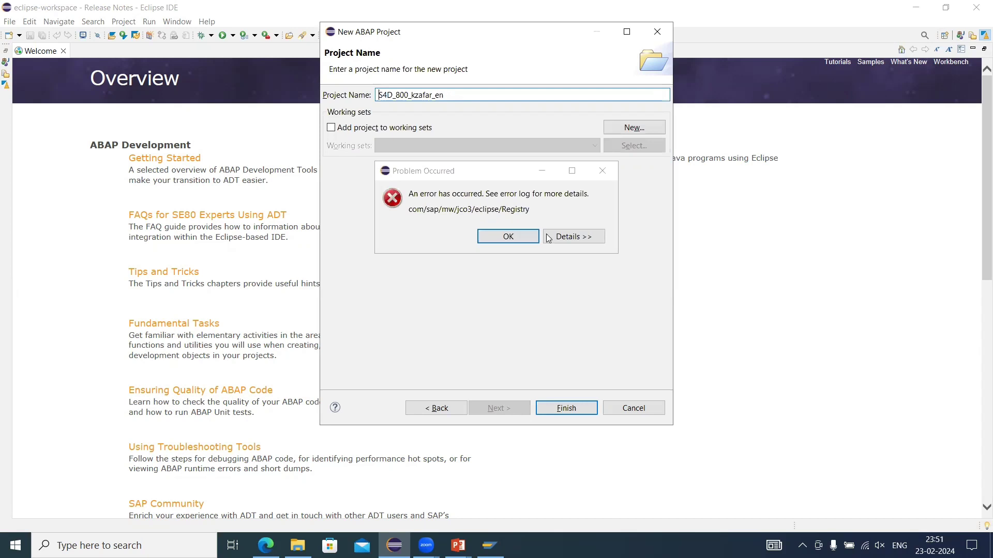
{"action": "left_click", "coordinate": [526, 242]}
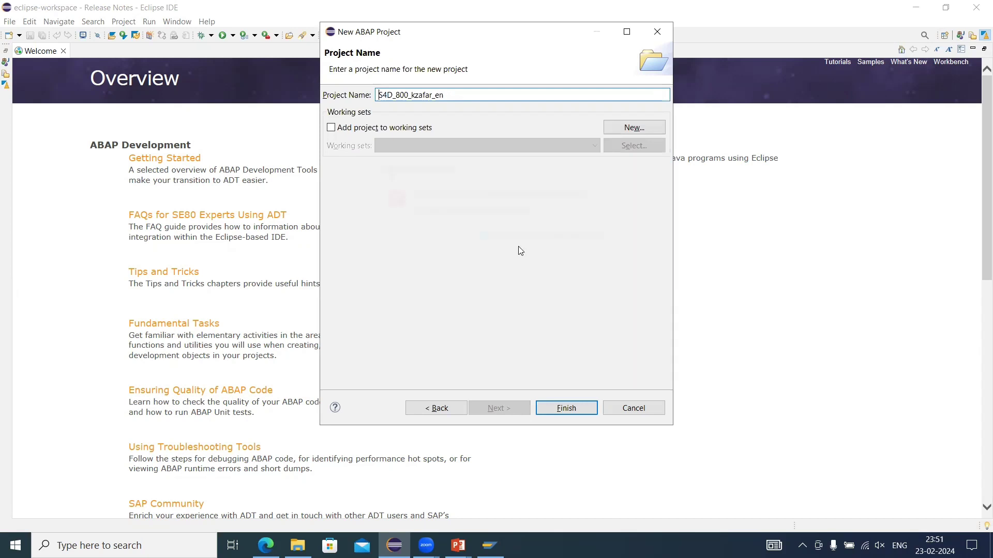
{"action": "left_click", "coordinate": [555, 411]}
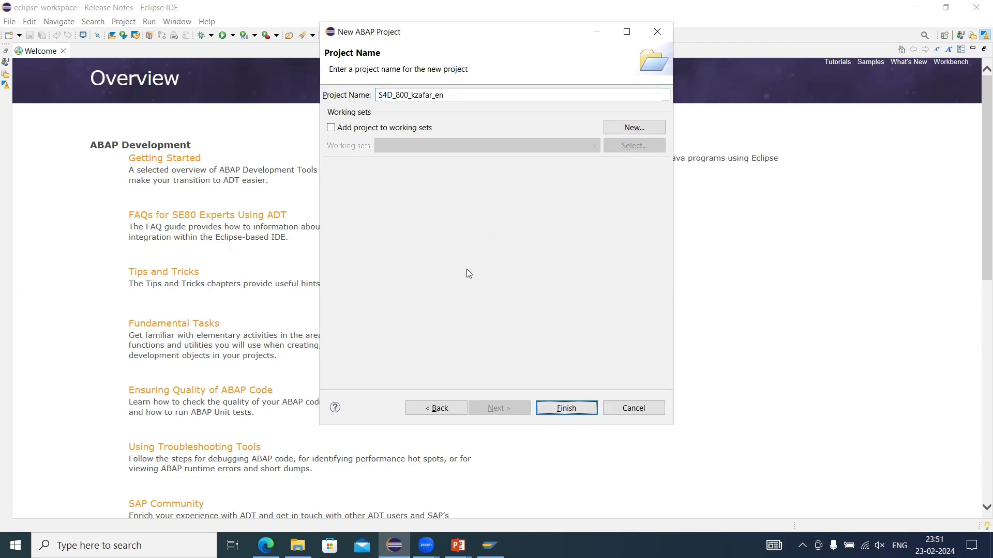
{"action": "left_click", "coordinate": [392, 128]}
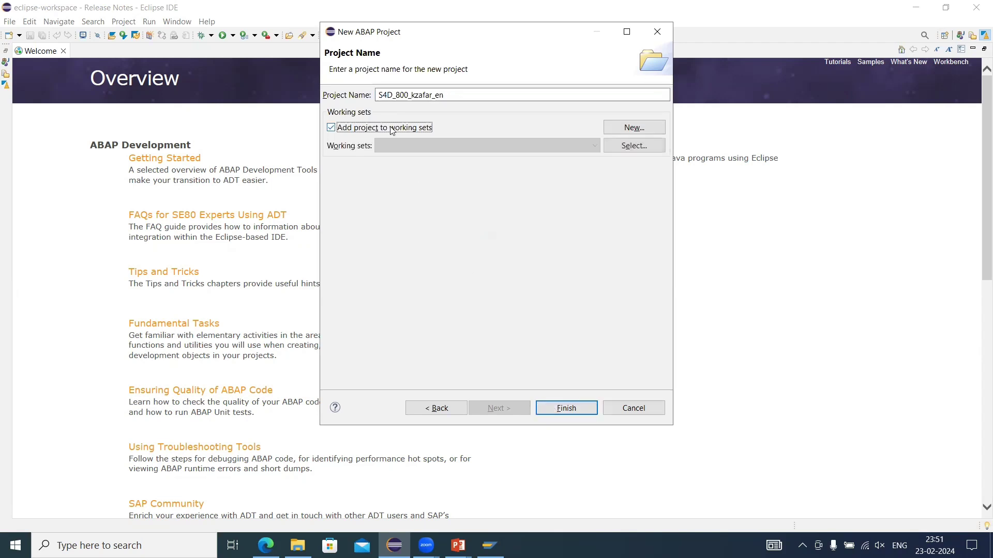
{"action": "key", "text": "space"}
{"action": "left_click", "coordinate": [568, 412]}
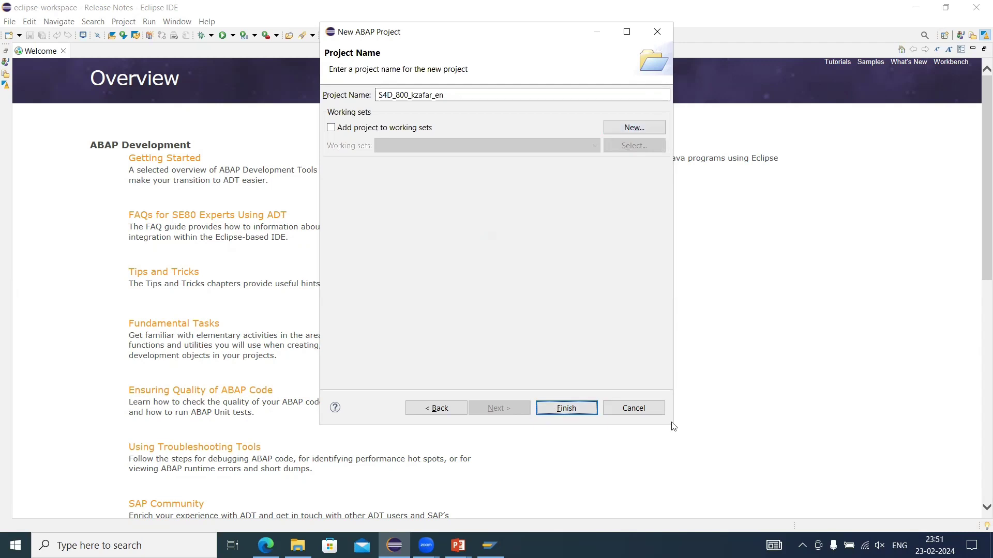
{"action": "left_click", "coordinate": [629, 408]}
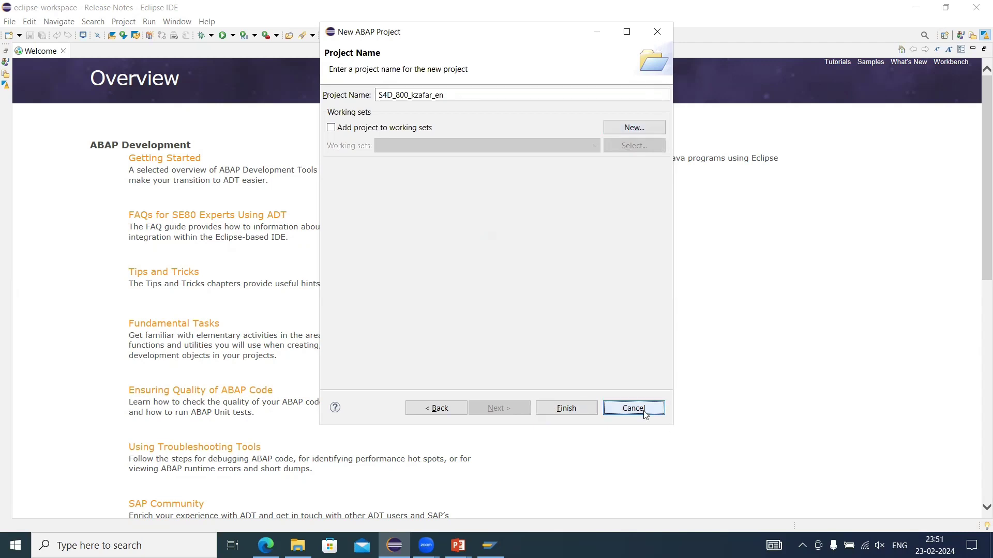
{"action": "left_click", "coordinate": [10, 22]}
{"action": "mouse_move", "coordinate": [191, 37]}
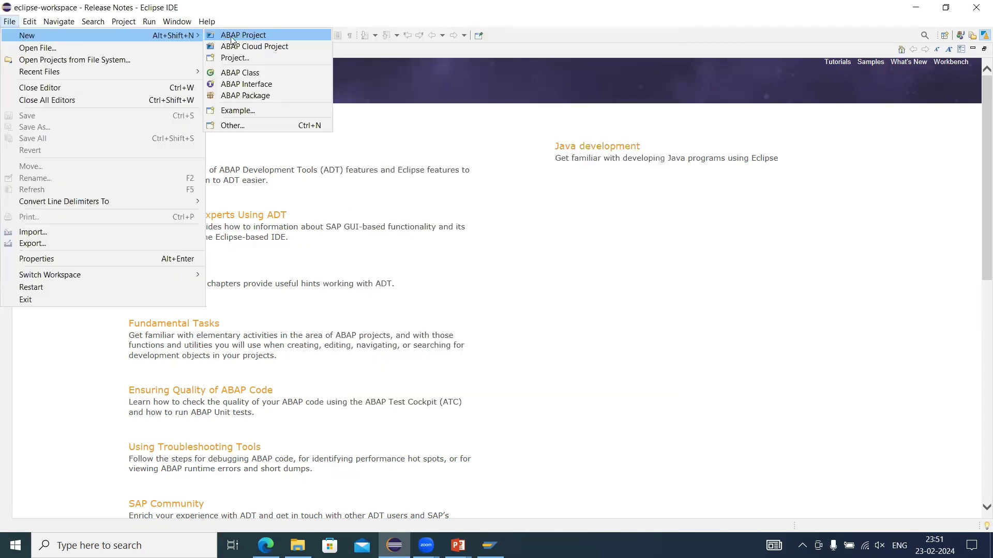
{"action": "left_click", "coordinate": [230, 35]}
{"action": "left_click", "coordinate": [395, 157]}
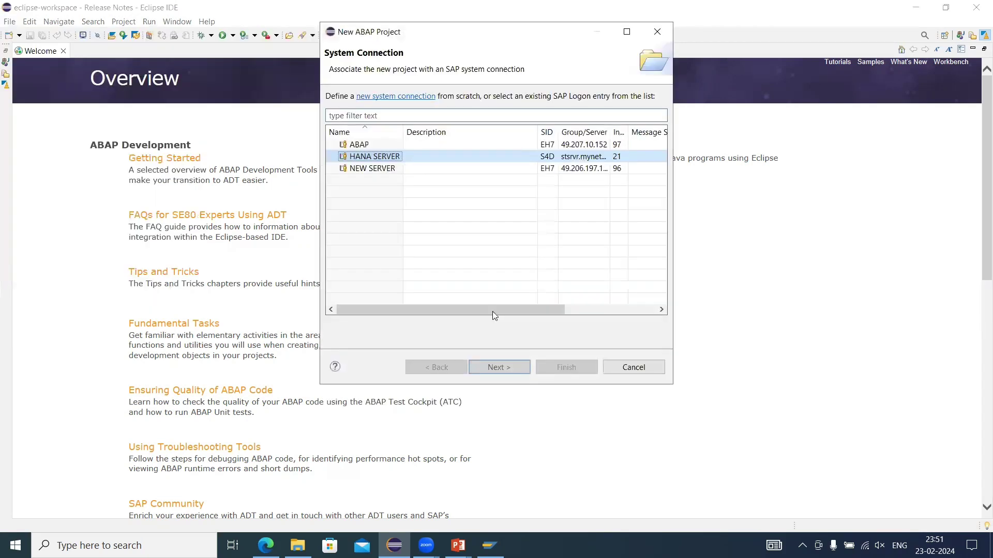
{"action": "left_click", "coordinate": [506, 366]}
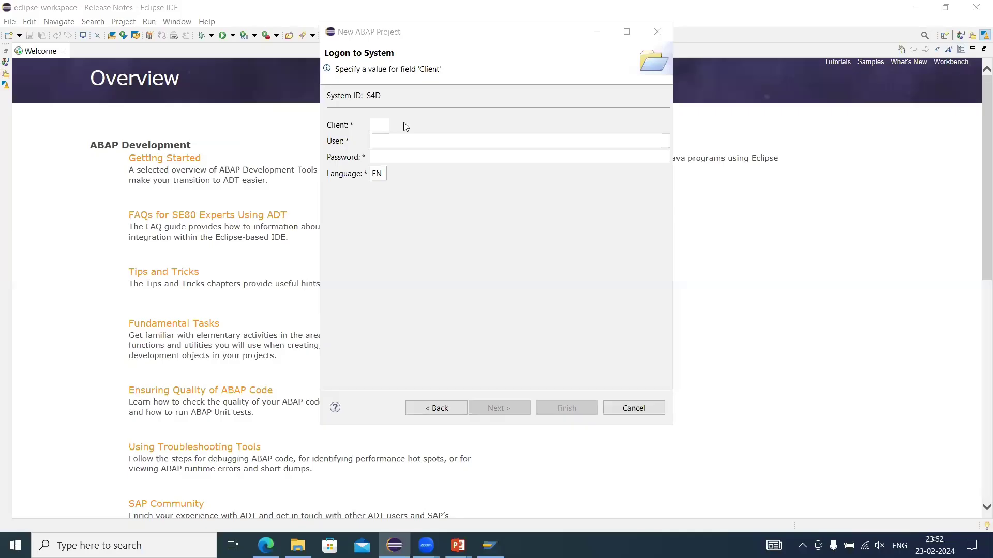
{"action": "left_click", "coordinate": [406, 126]}
{"action": "type", "text": "800"}
{"action": "key", "text": "Tab"}
{"action": "type", "text": "kzafar"}
{"action": "key", "text": "Tab"}
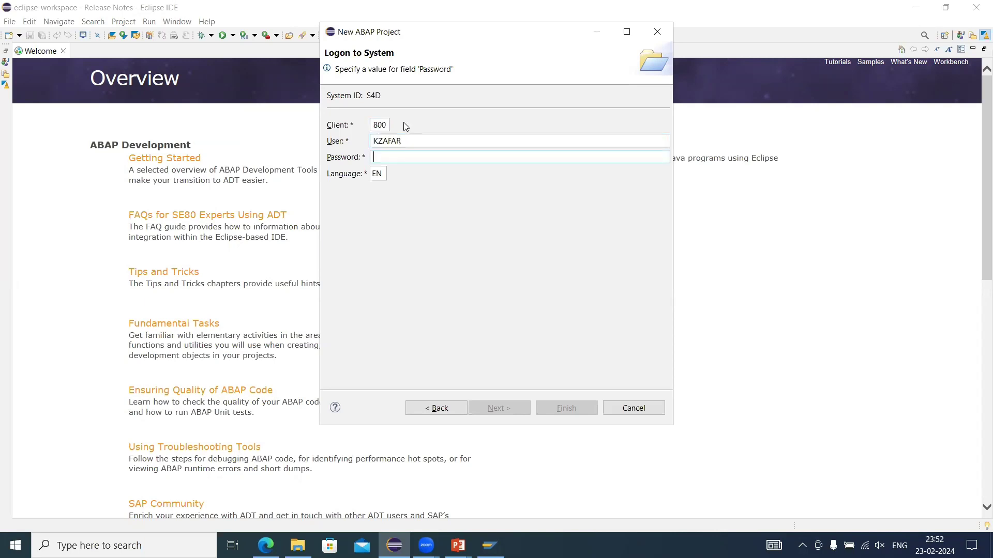
{"action": "type", "text": "•••••••••••••"}
{"action": "key", "text": "BackSpace"}
{"action": "key", "text": "BackSpace"}
{"action": "key", "text": "BackSpace"}
{"action": "key", "text": "BackSpace"}
{"action": "key", "text": "BackSpace"}
{"action": "key", "text": "BackSpace"}
{"action": "key", "text": "BackSpace"}
{"action": "key", "text": "BackSpace"}
{"action": "key", "text": "BackSpace"}
{"action": "key", "text": "BackSpace"}
{"action": "key", "text": "BackSpace"}
{"action": "key", "text": "BackSpace"}
{"action": "type", "text": "•••••••••••"}
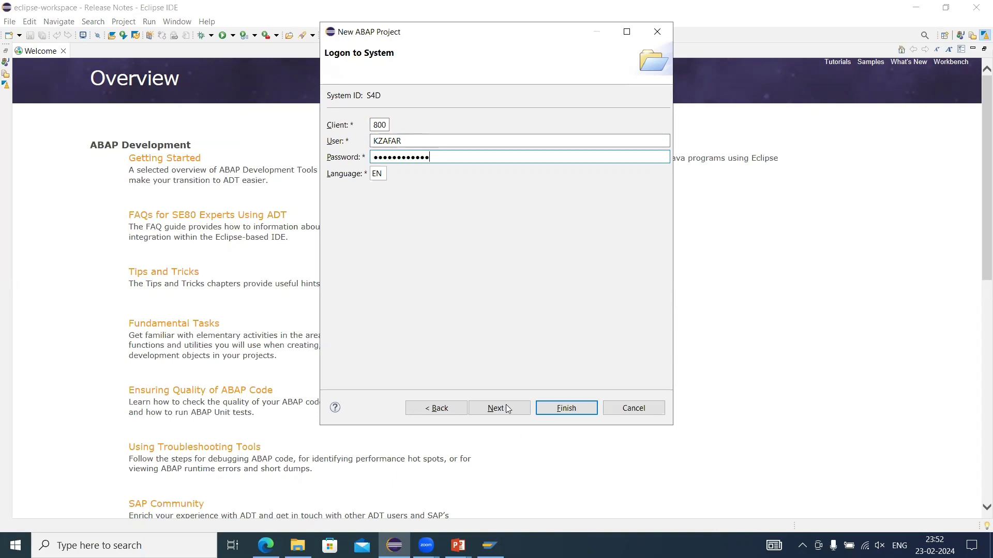
{"action": "left_click", "coordinate": [506, 408]}
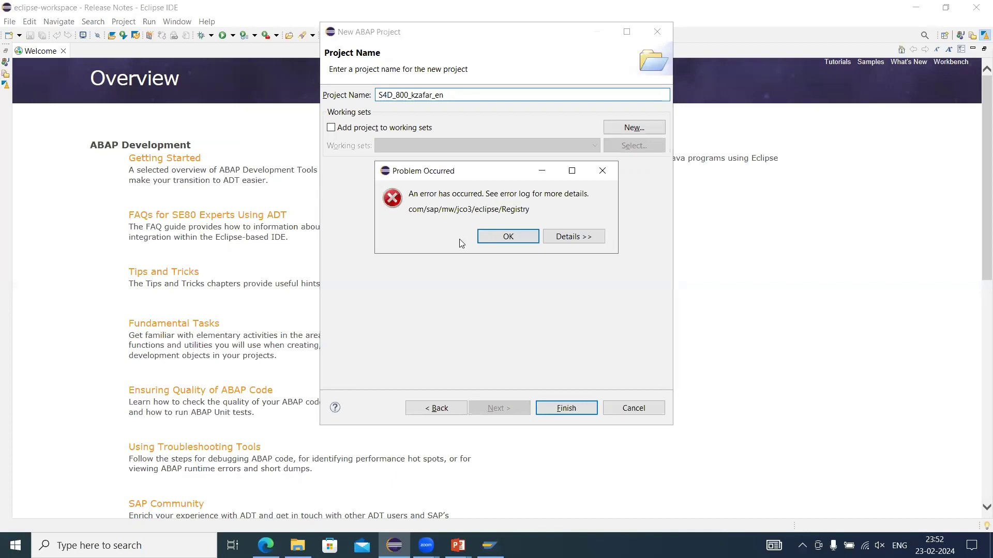
{"action": "left_click", "coordinate": [494, 241]}
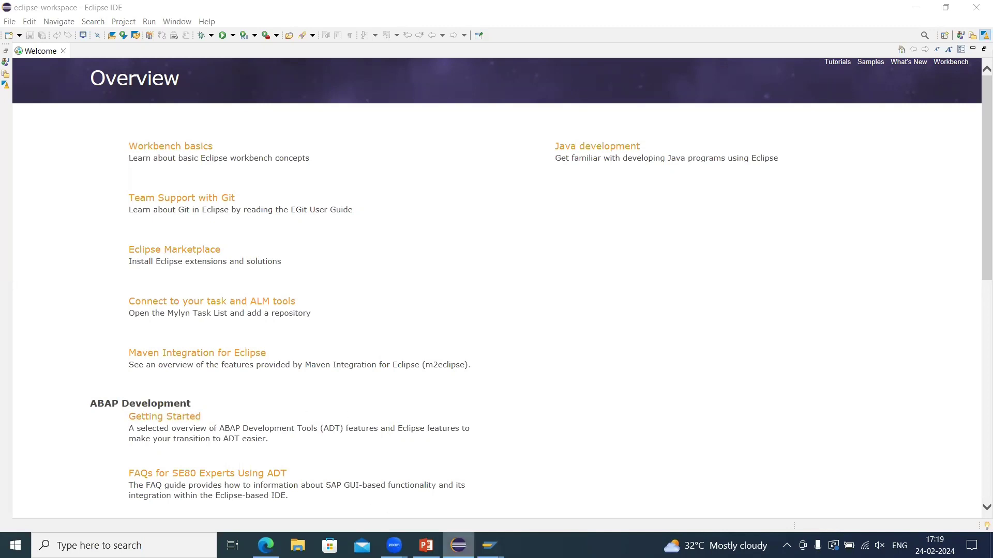
{"action": "left_click", "coordinate": [426, 546]}
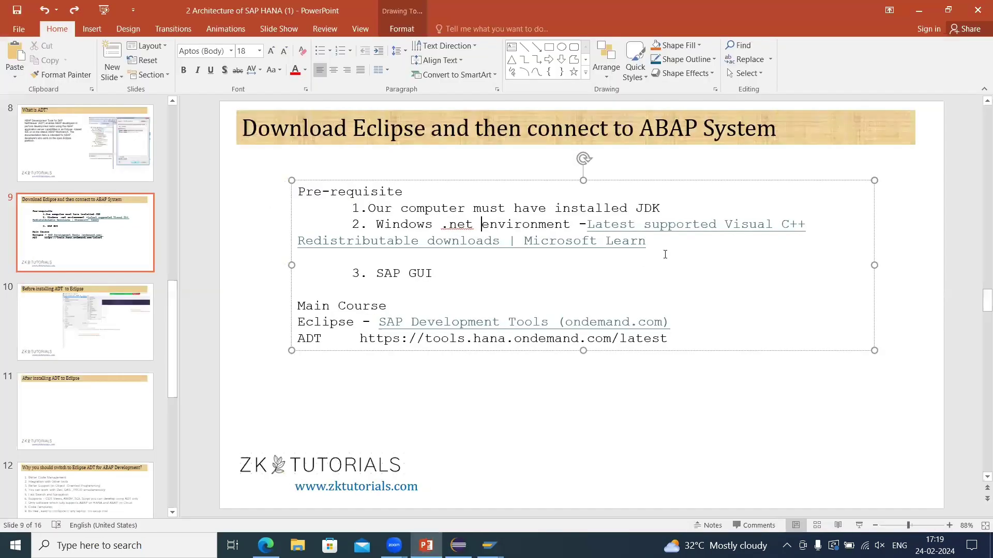
{"action": "left_click_drag", "start_coordinate": [652, 246], "coordinate": [588, 223]}
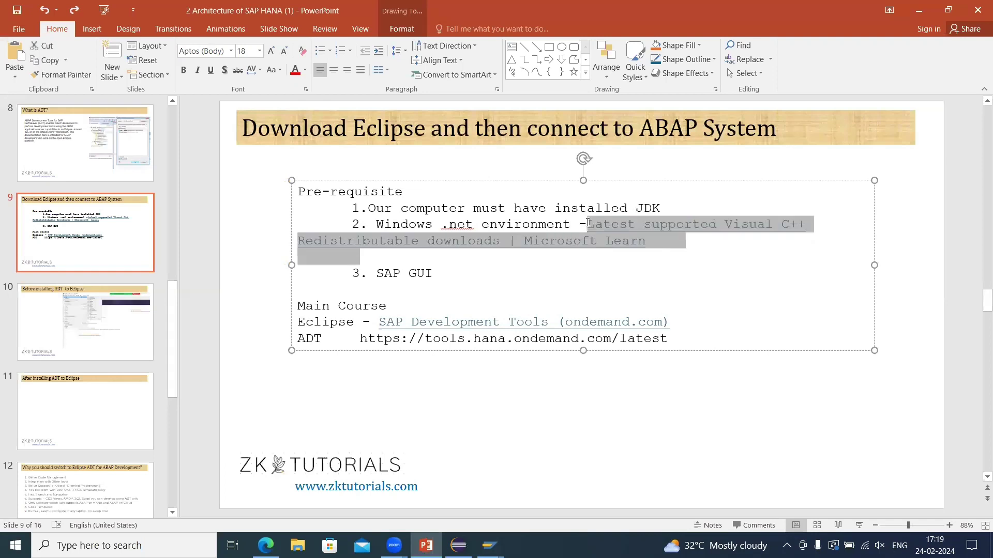
{"action": "left_click", "coordinate": [426, 544]}
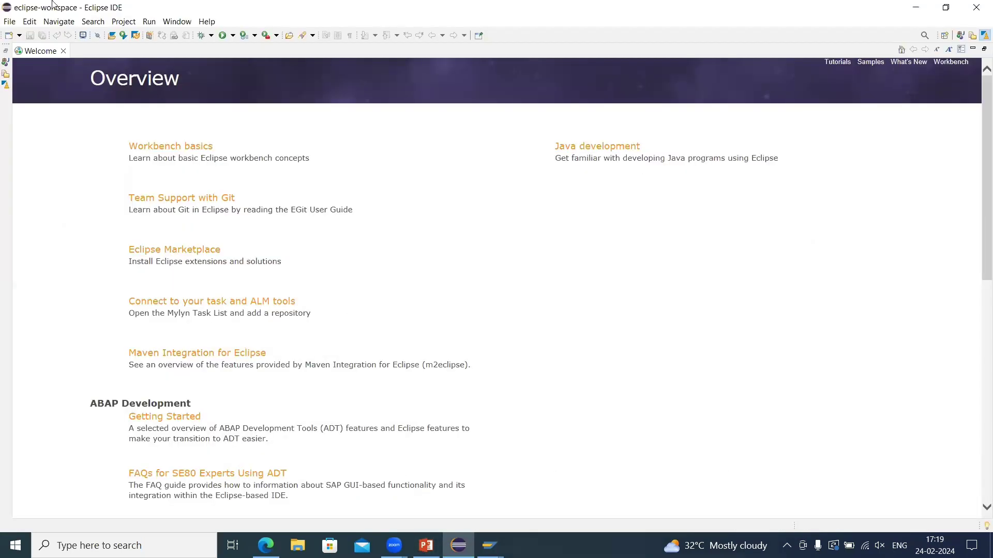
Start a new ABAP Project on HANA SERVER and log on to S4D with the account password.
{"action": "left_click", "coordinate": [9, 21]}
{"action": "mouse_move", "coordinate": [155, 35]}
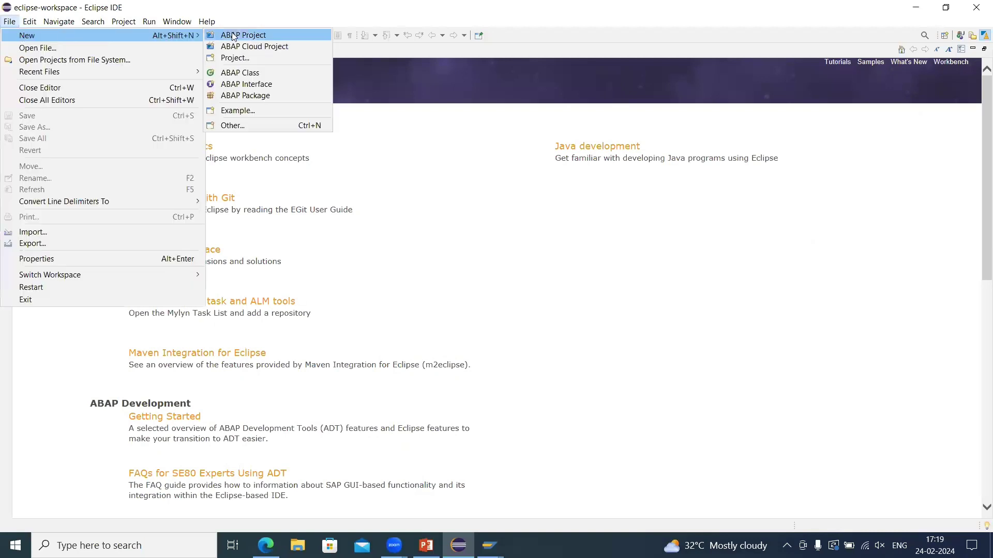
{"action": "left_click", "coordinate": [234, 35]}
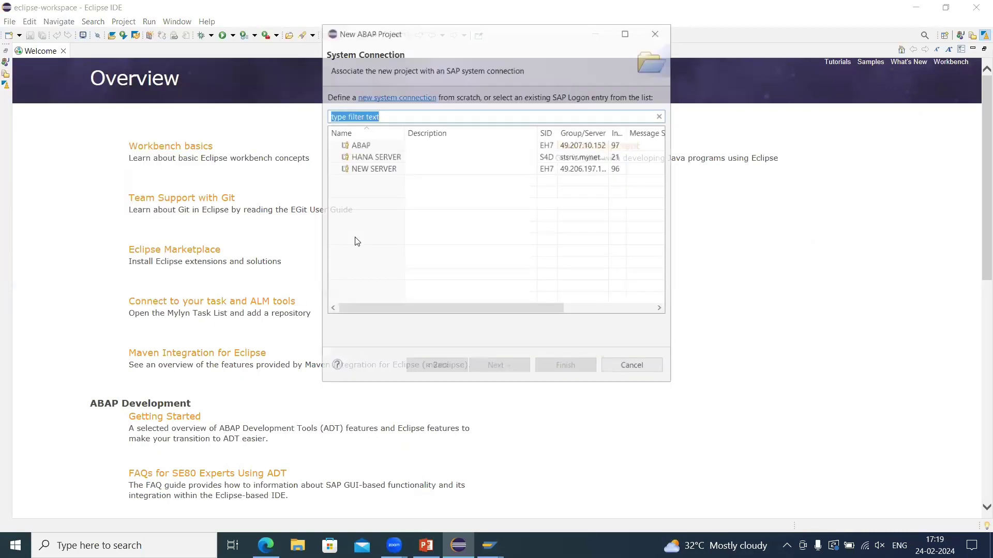
{"action": "left_click", "coordinate": [428, 162]}
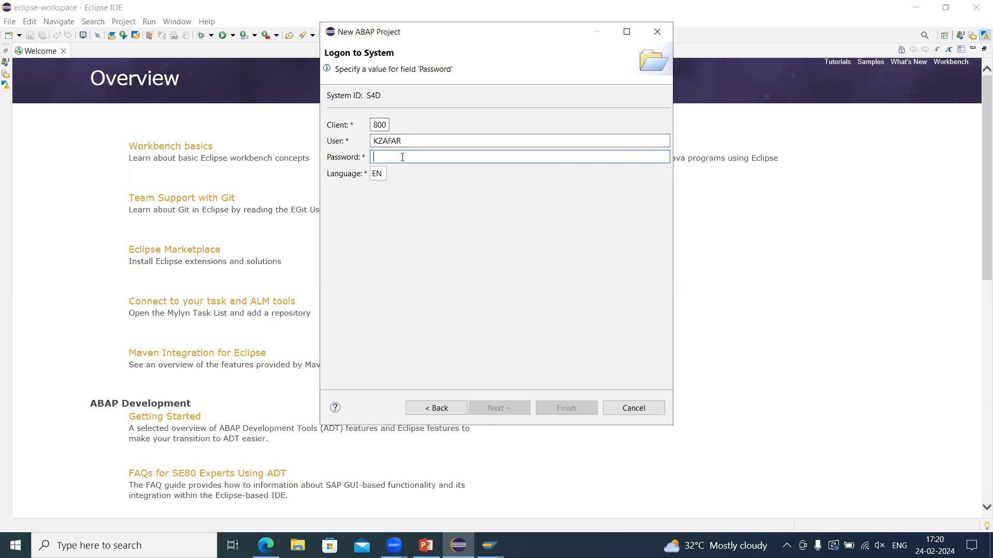
{"action": "type", "text": "••••••"}
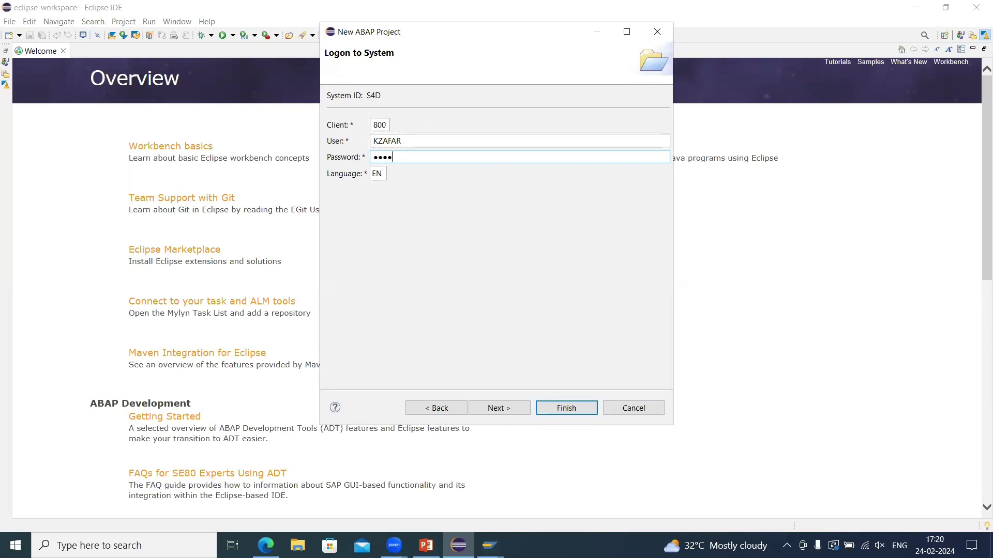
{"action": "type", "text": "•••••••"}
{"action": "key", "text": "Return"}
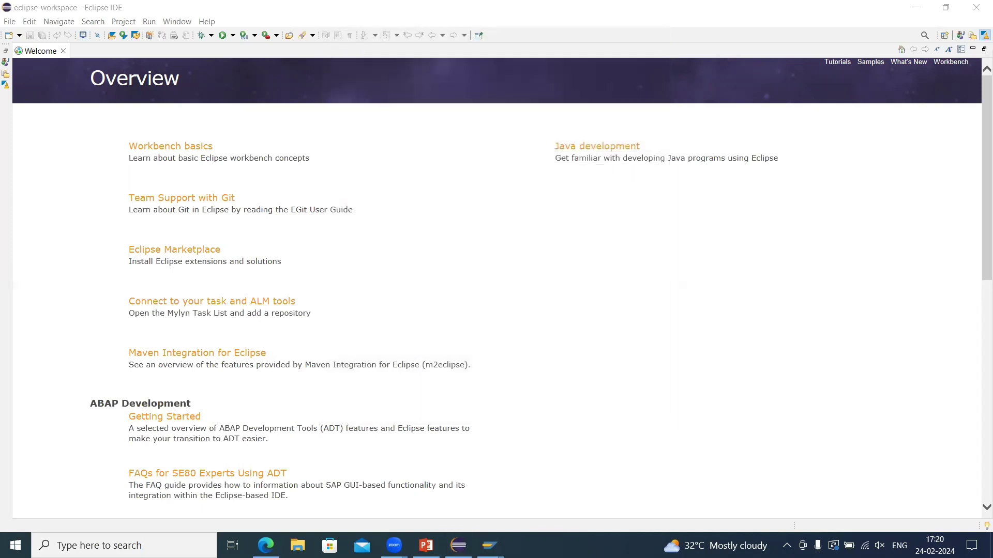
Dismiss the Open File dialog and launch the File > New > Other wizard.
{"action": "scroll", "coordinate": [538, 406], "scroll_direction": "down", "scroll_amount": 4}
{"action": "scroll", "coordinate": [536, 405], "scroll_direction": "up", "scroll_amount": 4}
{"action": "left_click", "coordinate": [11, 24]}
{"action": "left_click", "coordinate": [27, 47]}
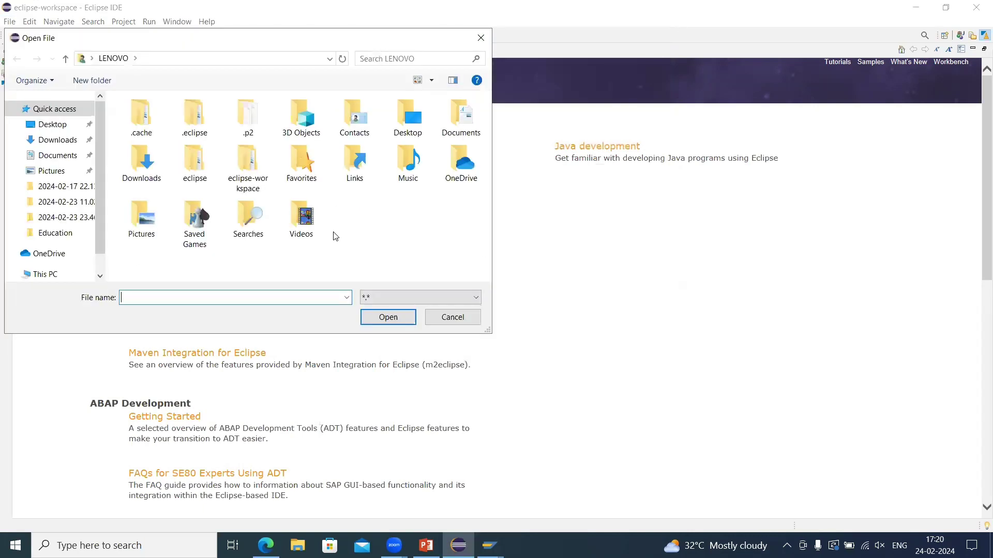
{"action": "left_click", "coordinate": [450, 317]}
{"action": "left_click", "coordinate": [9, 21]}
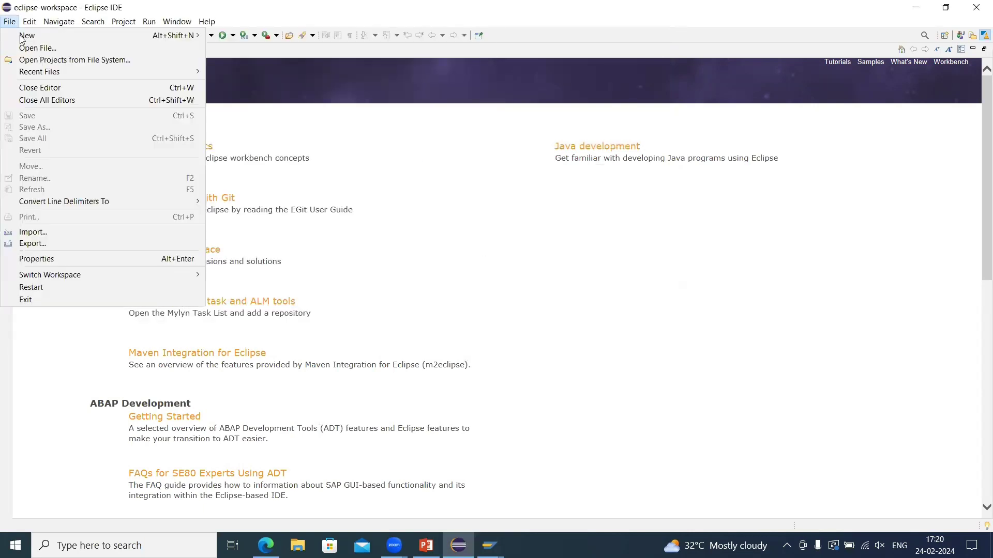
{"action": "left_click", "coordinate": [441, 249]}
{"action": "left_click", "coordinate": [9, 36]}
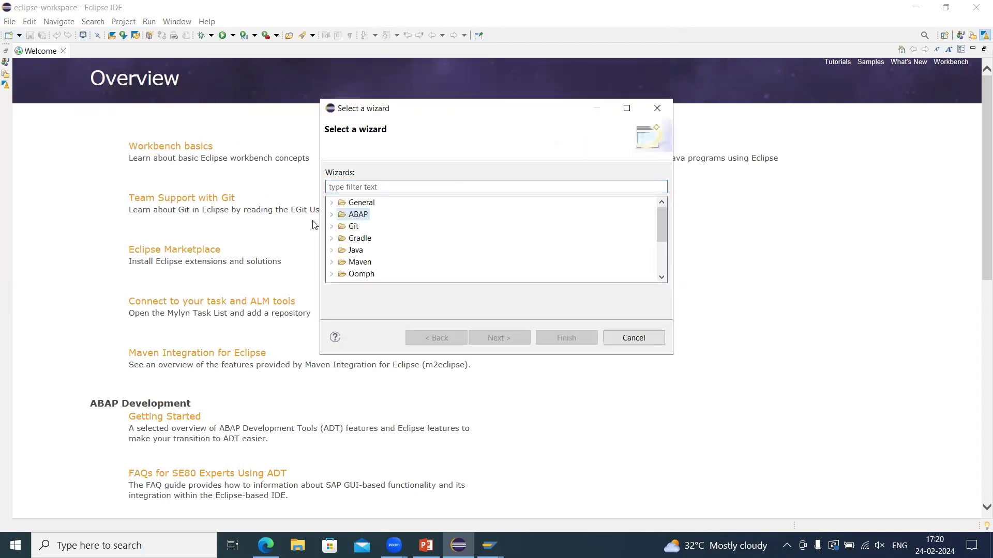
Choose the ABAP Program wizard in the ABAP category and continue to the program details page.
{"action": "left_click", "coordinate": [331, 214]}
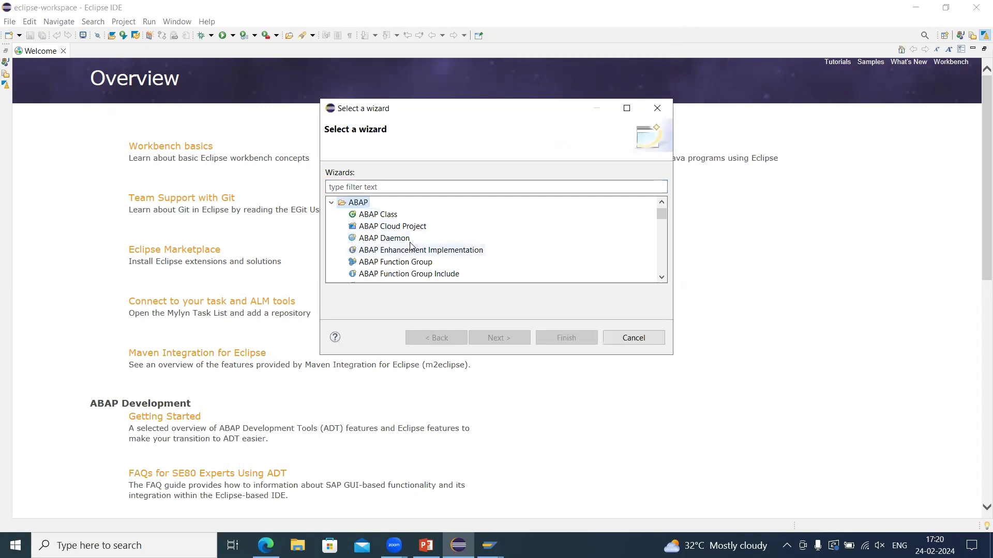
{"action": "left_click", "coordinate": [386, 215]}
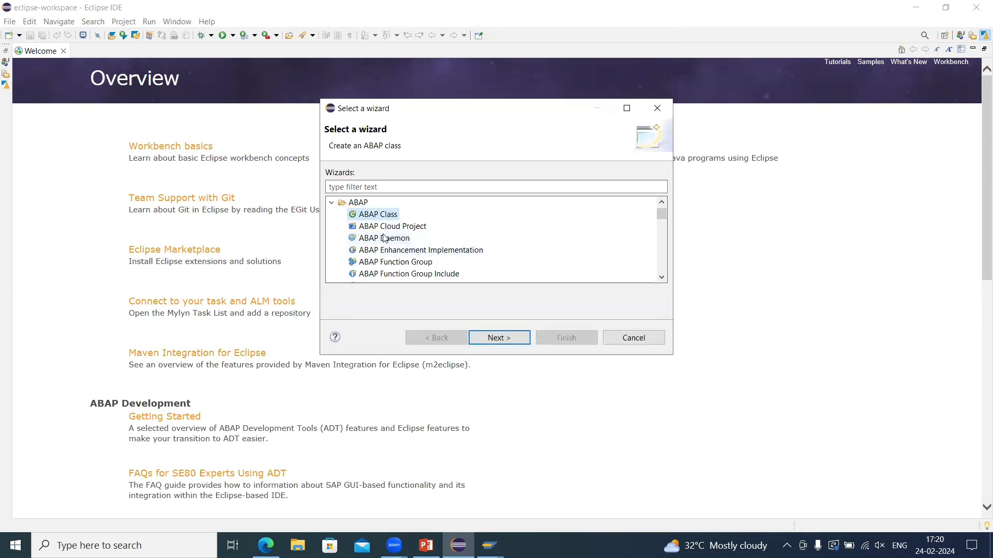
{"action": "scroll", "coordinate": [386, 247], "scroll_direction": "down", "scroll_amount": 1}
{"action": "scroll", "coordinate": [414, 252], "scroll_direction": "down", "scroll_amount": 1}
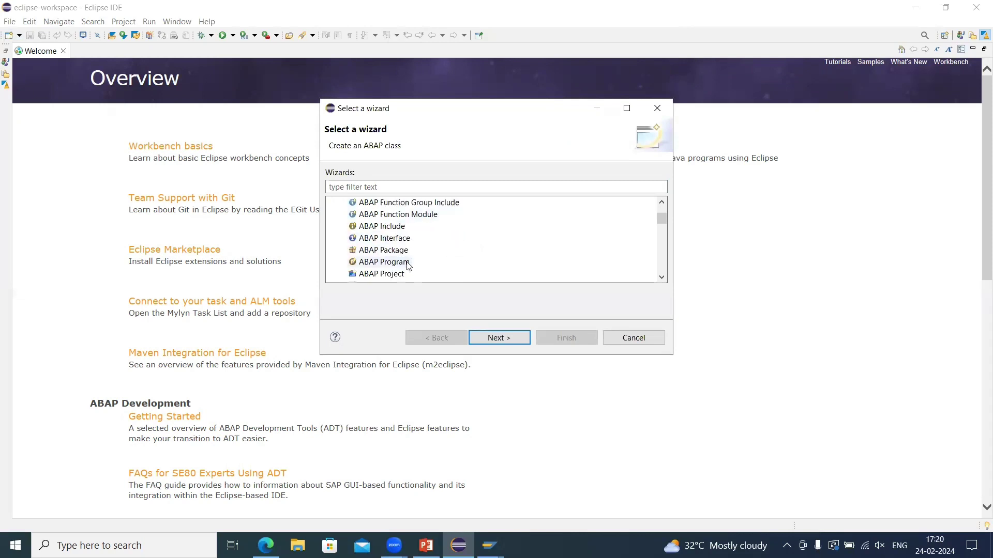
{"action": "left_click", "coordinate": [377, 275]}
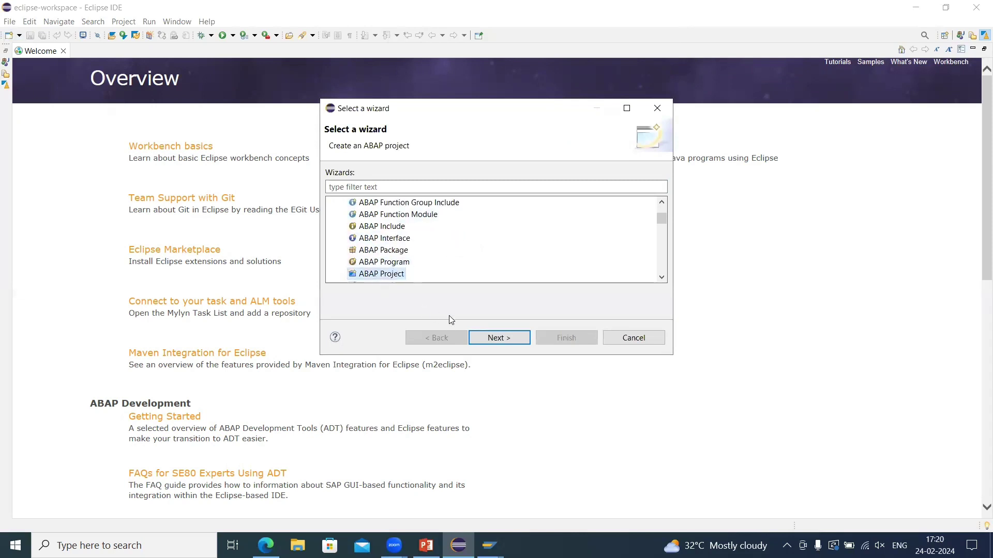
{"action": "left_click", "coordinate": [493, 338]}
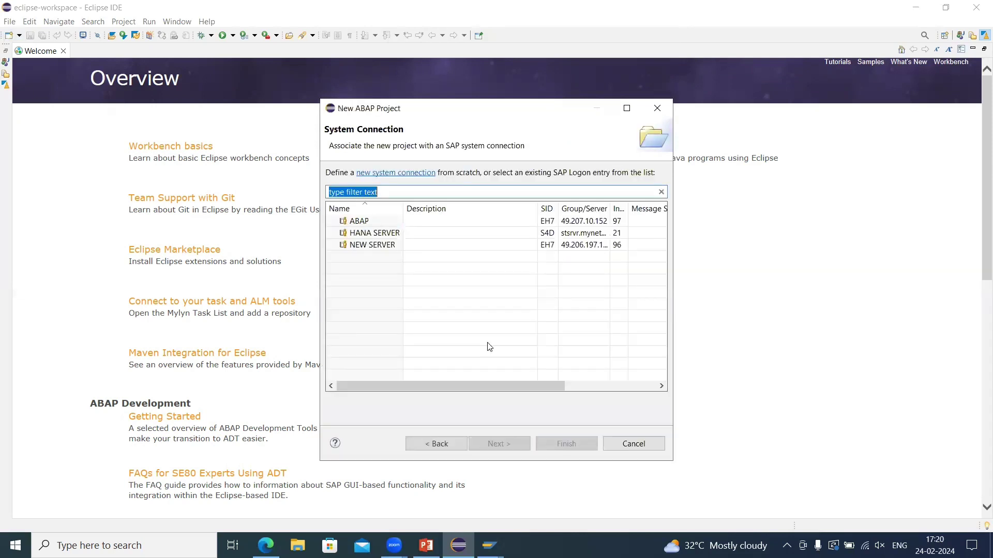
{"action": "left_click", "coordinate": [453, 443]}
{"action": "left_click", "coordinate": [394, 262]}
{"action": "left_click", "coordinate": [499, 445]}
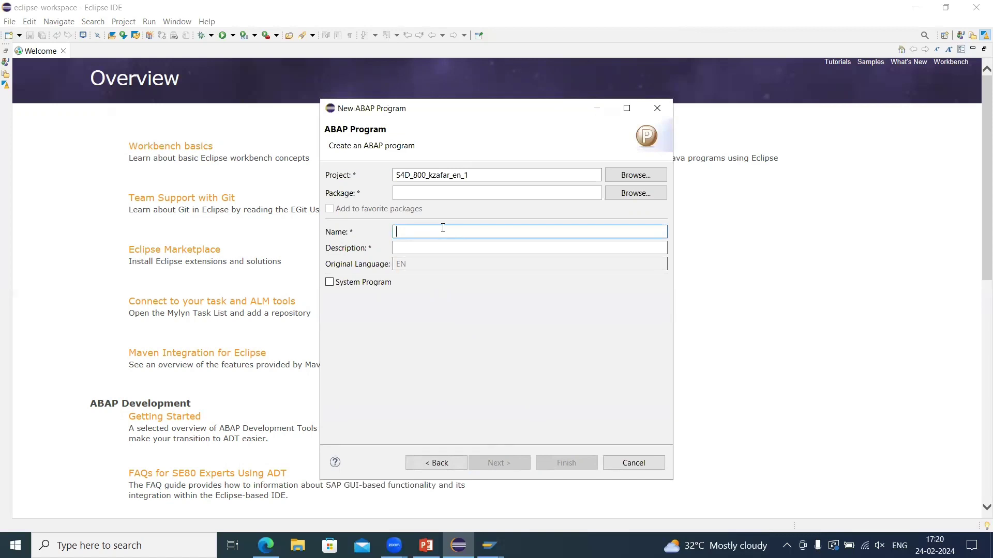
Name the program ZDEMO_DEMO_TR with description DEMO in package Z001, and finish on the transport request.
{"action": "type", "text": "ZDEMO_DEMO"}
{"action": "key", "text": "Tab"}
{"action": "type", "text": "DEMO"}
{"action": "left_click", "coordinate": [489, 229]}
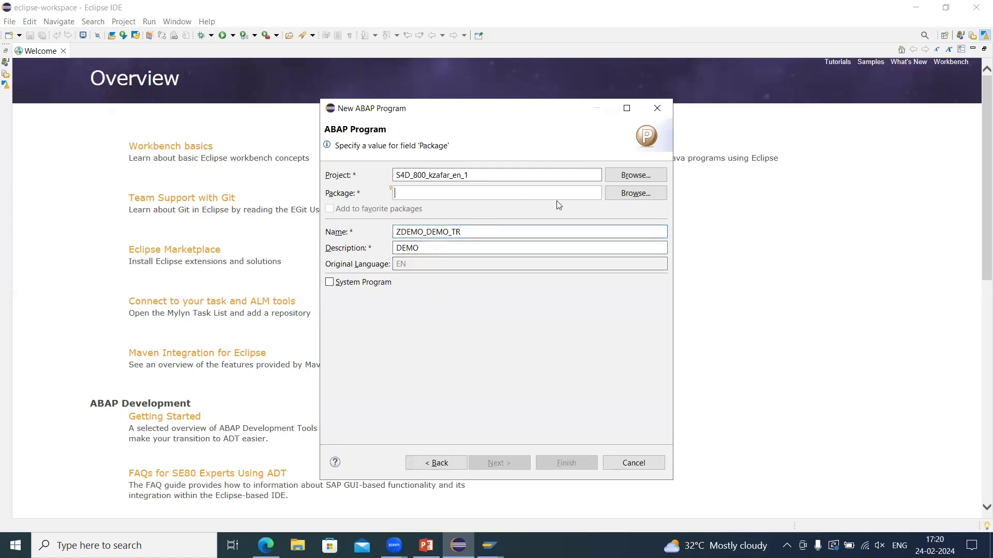
{"action": "left_click", "coordinate": [615, 194]}
{"action": "type", "text": "Z"}
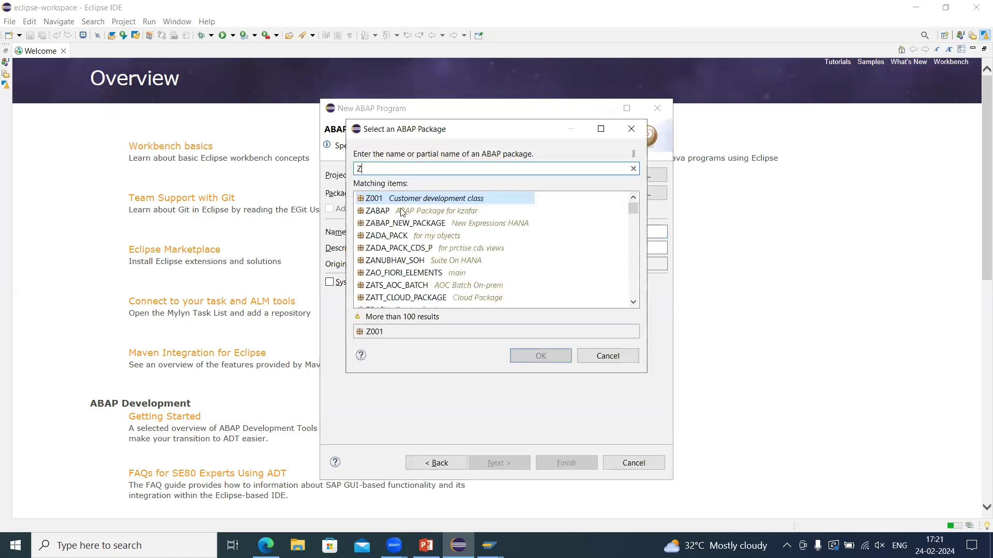
{"action": "left_click", "coordinate": [540, 356]}
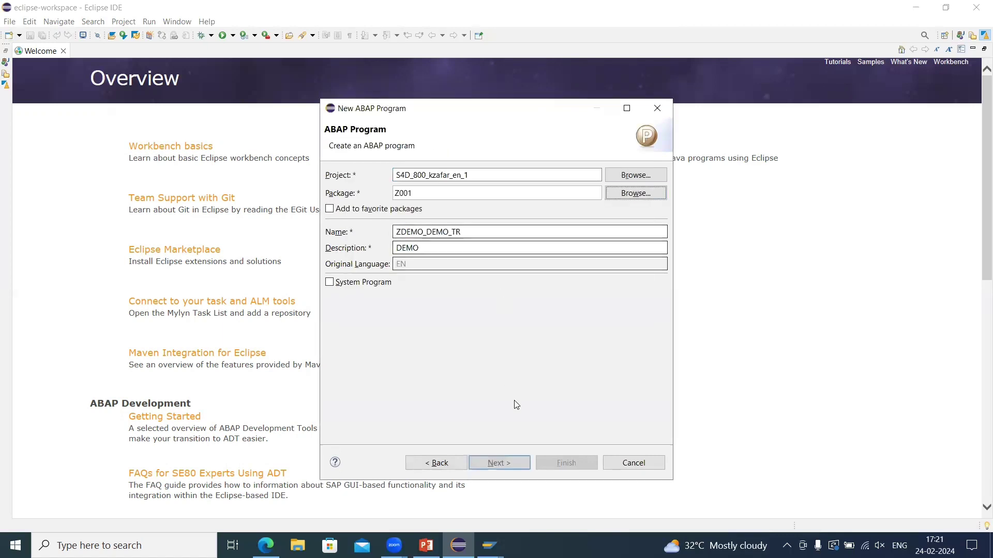
{"action": "left_click", "coordinate": [504, 464]}
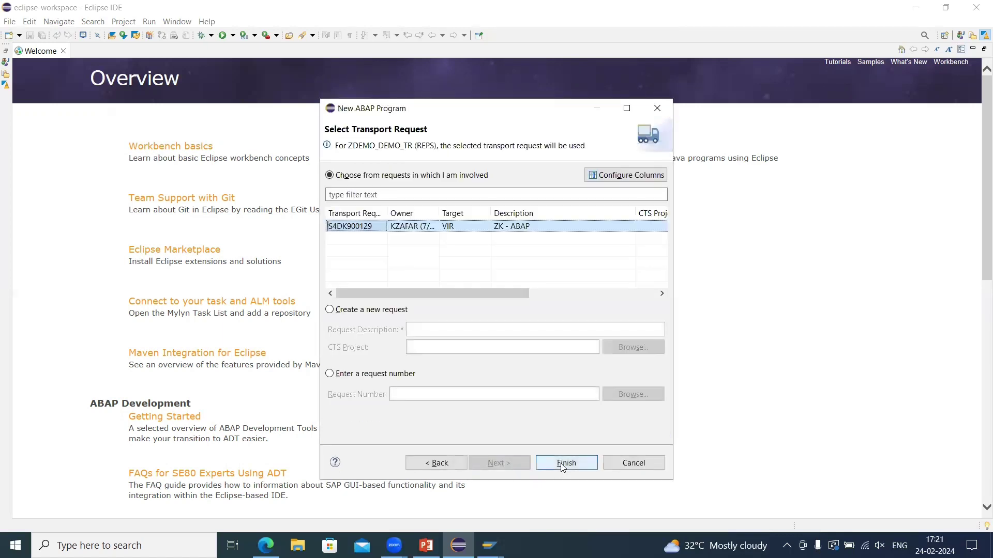
{"action": "left_click", "coordinate": [558, 465]}
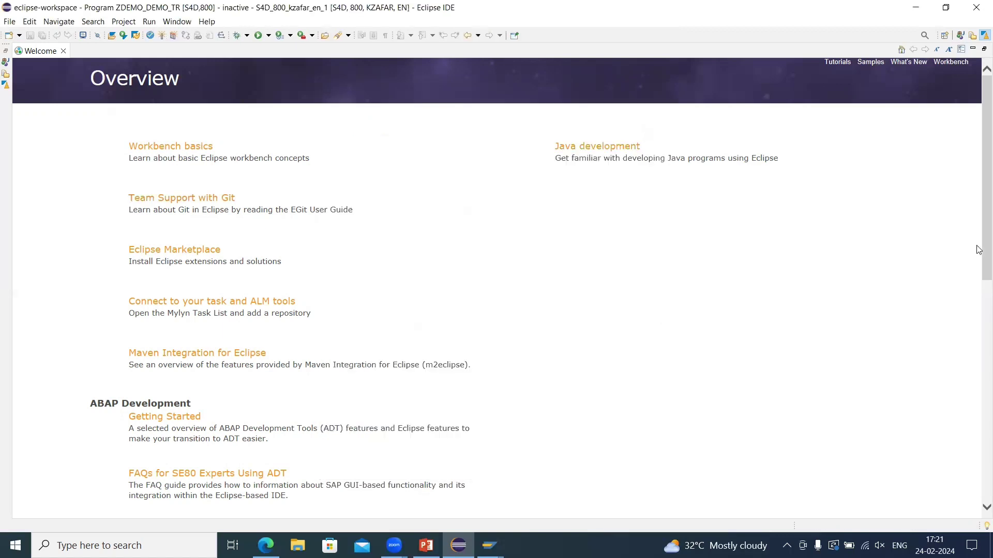
Switch the workbench to the ABAP perspective.
{"action": "scroll", "coordinate": [619, 196], "scroll_direction": "down", "scroll_amount": 8}
{"action": "scroll", "coordinate": [619, 195], "scroll_direction": "up", "scroll_amount": 8}
{"action": "left_click", "coordinate": [972, 35]}
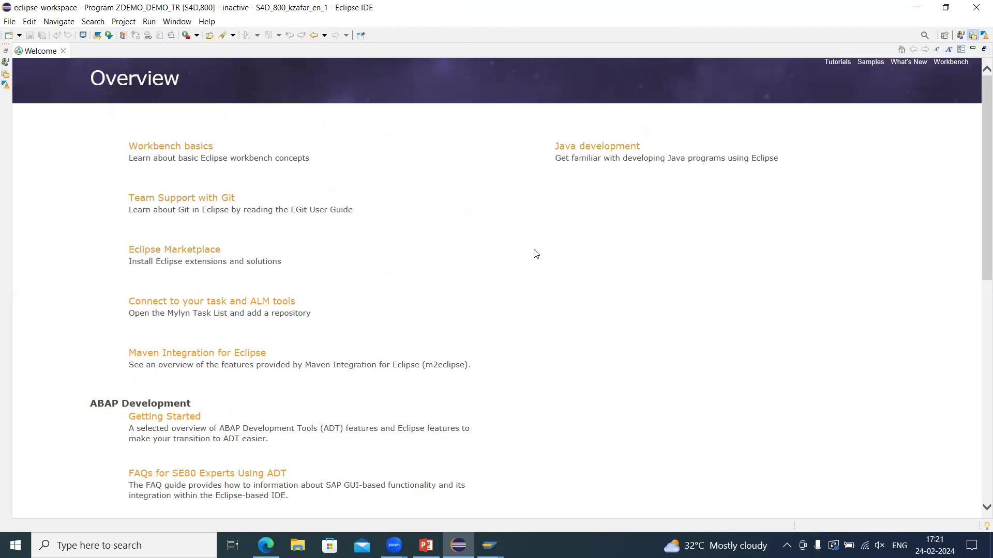
{"action": "scroll", "coordinate": [532, 252], "scroll_direction": "down", "scroll_amount": 8}
{"action": "scroll", "coordinate": [218, 155], "scroll_direction": "up", "scroll_amount": 4}
Open the ABAP Getting Started guide twice, closing the help window each time.
{"action": "left_click", "coordinate": [158, 209]}
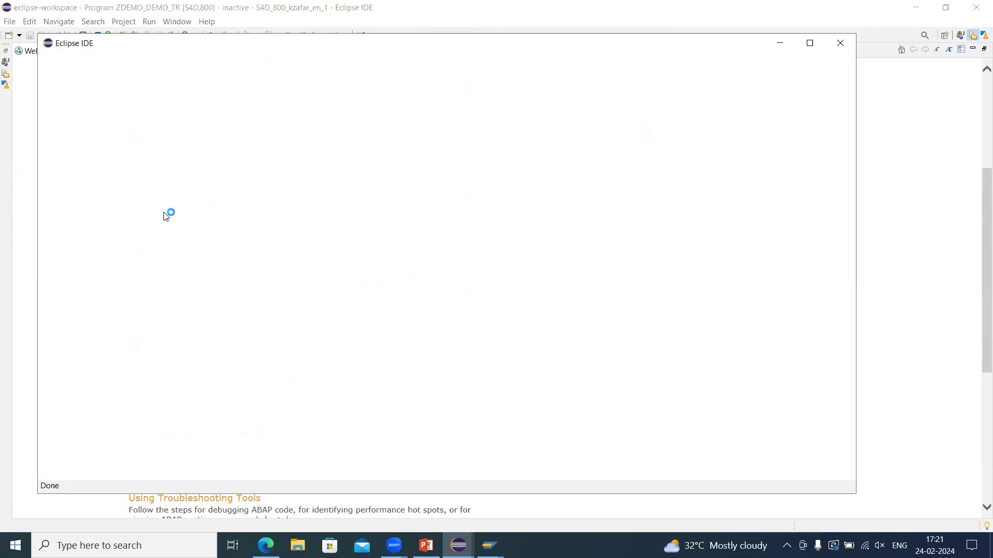
{"action": "left_click", "coordinate": [842, 44]}
{"action": "left_click", "coordinate": [171, 209]}
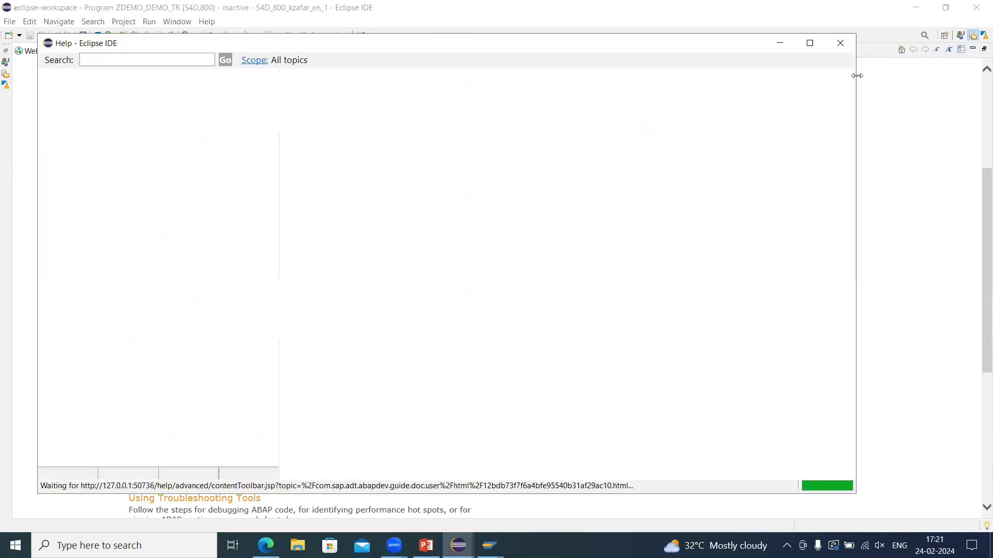
{"action": "left_click", "coordinate": [837, 52]}
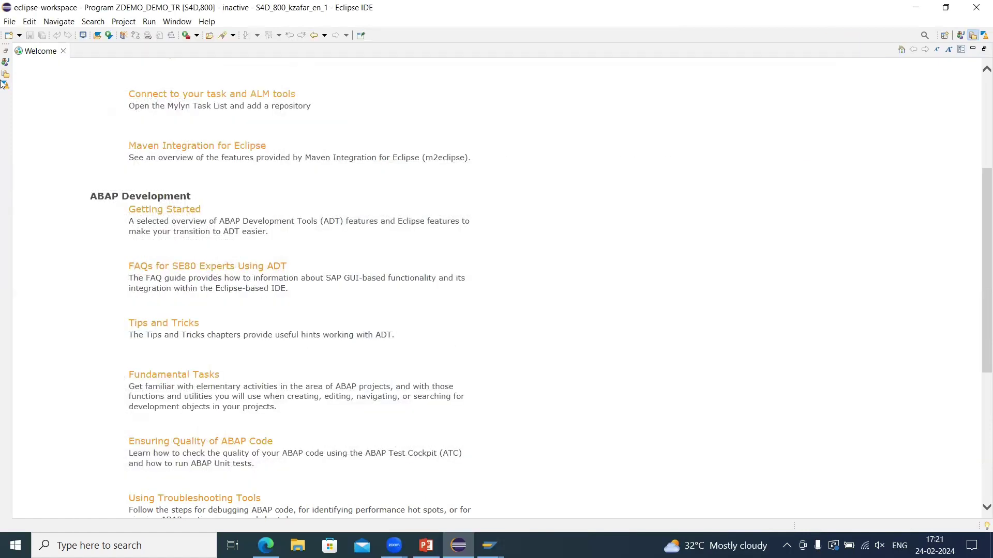
Bring up the Import Projects from File System wizard from the File menu, then cancel it.
{"action": "scroll", "coordinate": [138, 173], "scroll_direction": "up", "scroll_amount": 5}
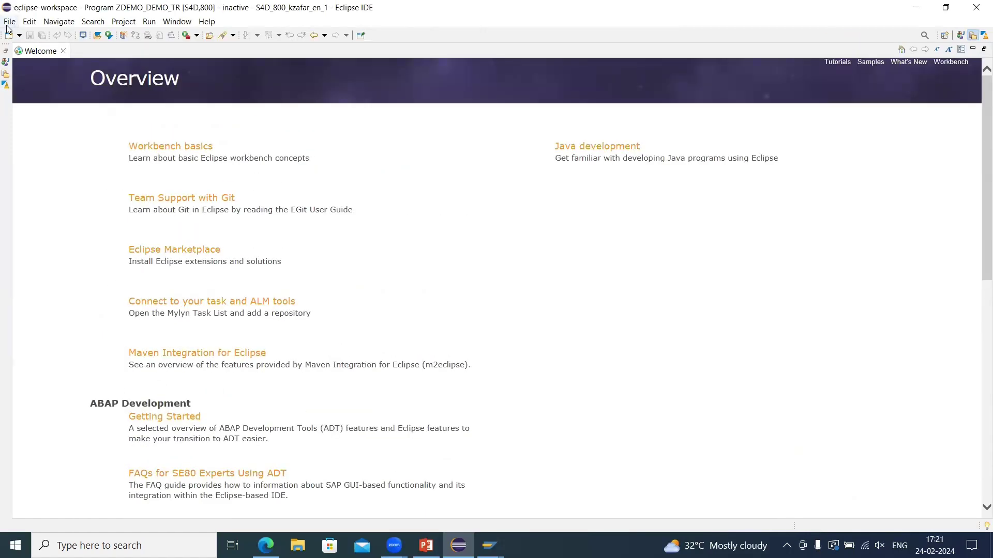
{"action": "left_click", "coordinate": [9, 21]}
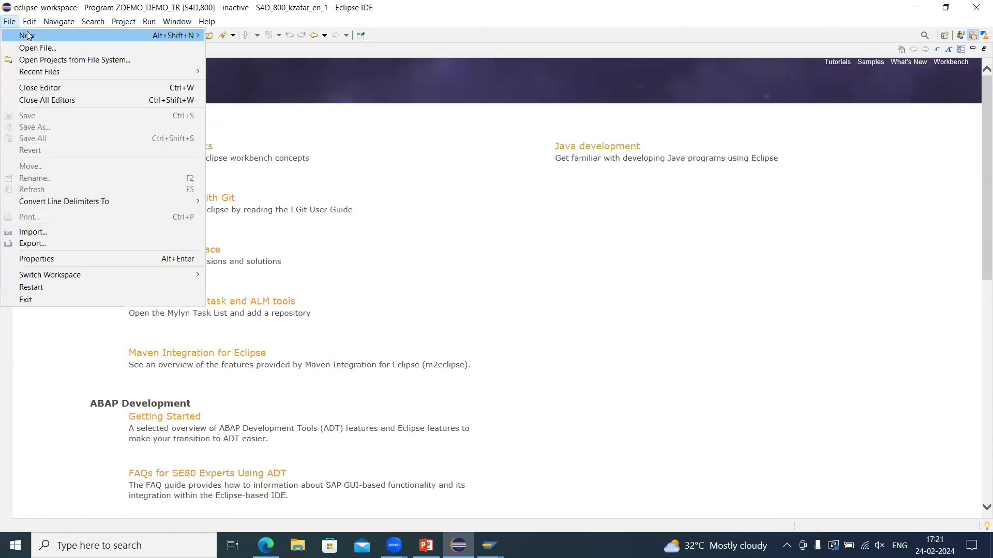
{"action": "left_click", "coordinate": [35, 60]}
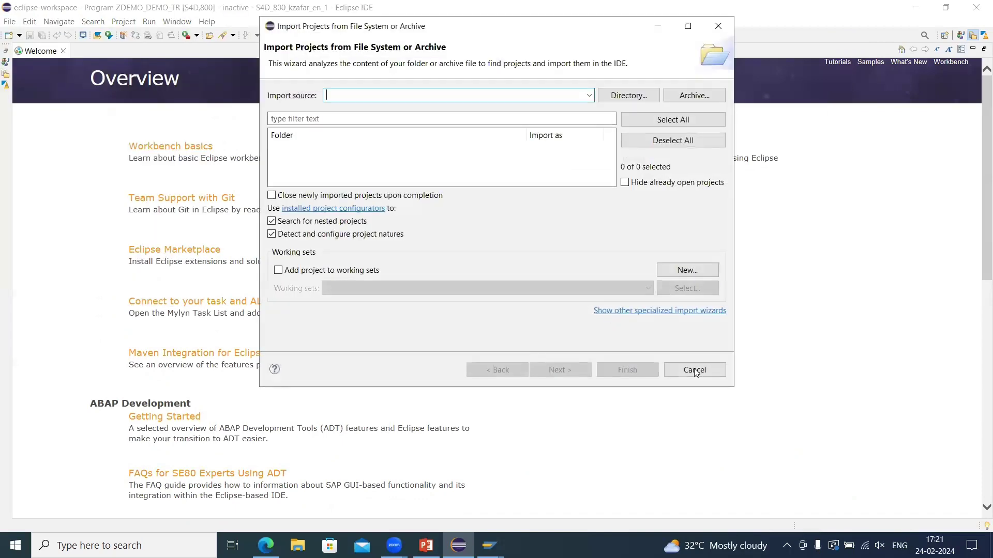
{"action": "left_click", "coordinate": [694, 370]}
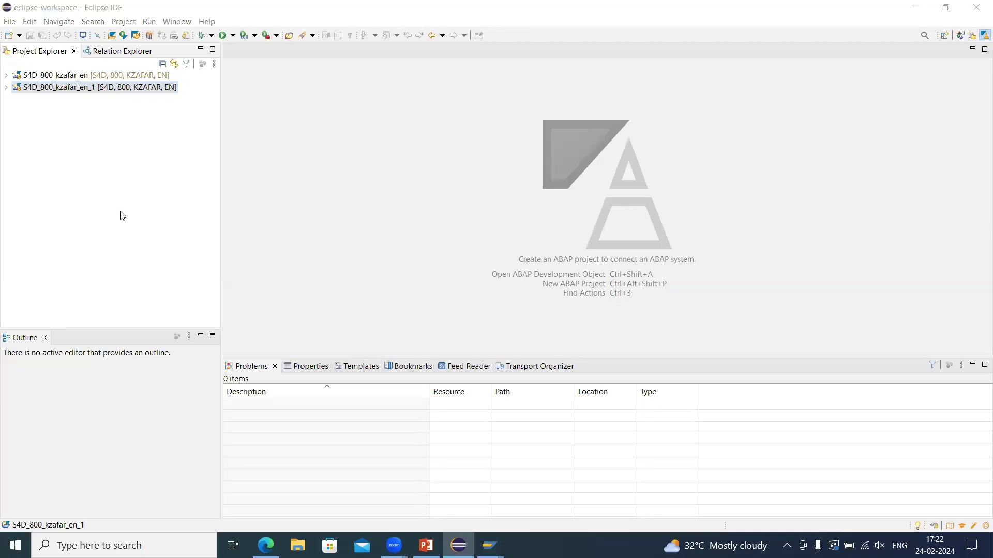
Expand the second S4D project's Local Objects, Favorite Packages, Favorite Objects and System Library nodes.
{"action": "left_click", "coordinate": [52, 148]}
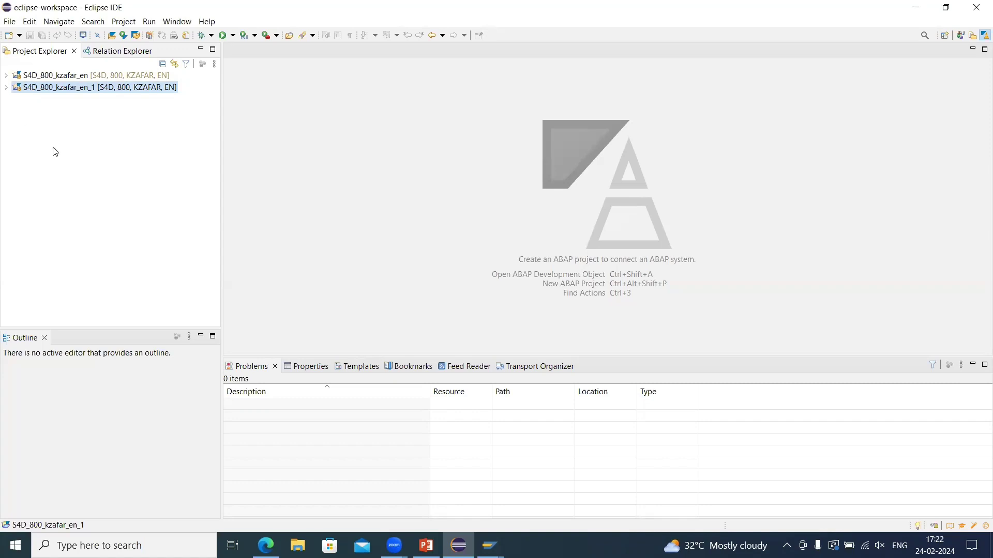
{"action": "left_click", "coordinate": [6, 89]}
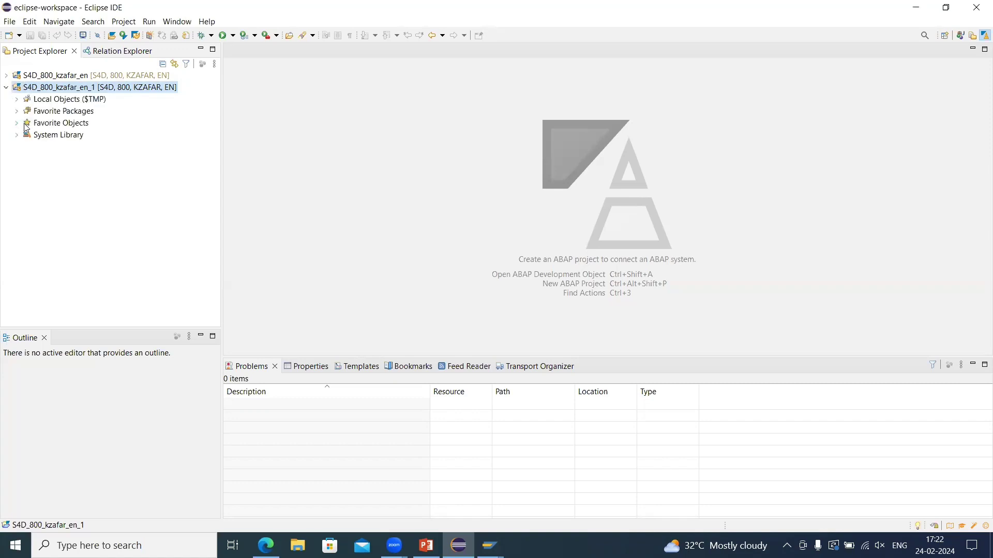
{"action": "left_click", "coordinate": [17, 99]}
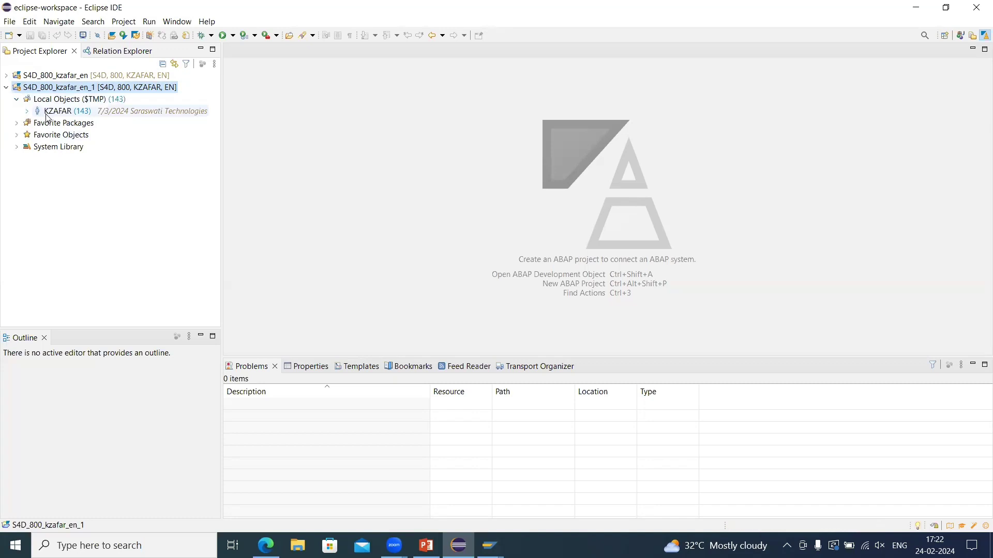
{"action": "left_click", "coordinate": [61, 110]}
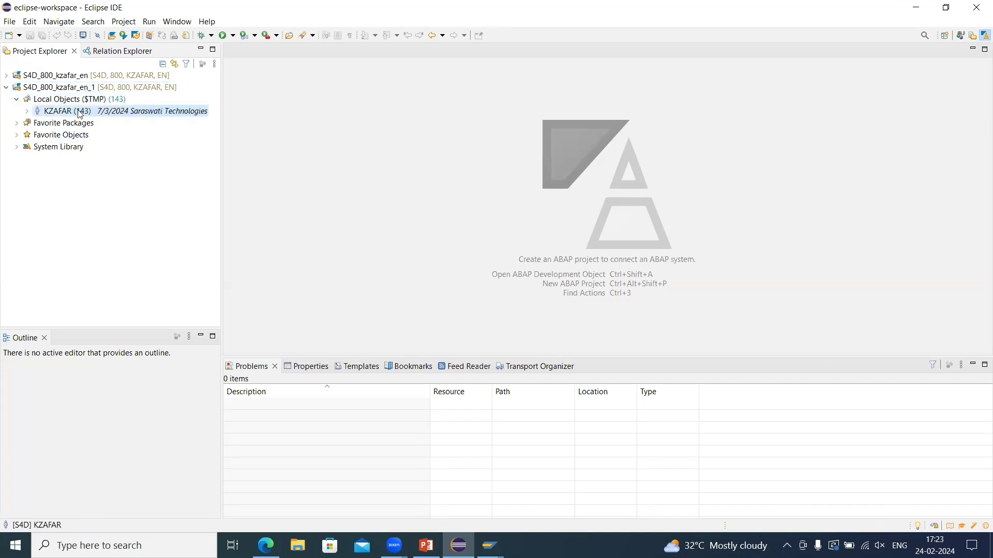
{"action": "left_click", "coordinate": [17, 123]}
{"action": "left_click", "coordinate": [17, 135]}
{"action": "left_click", "coordinate": [17, 148]}
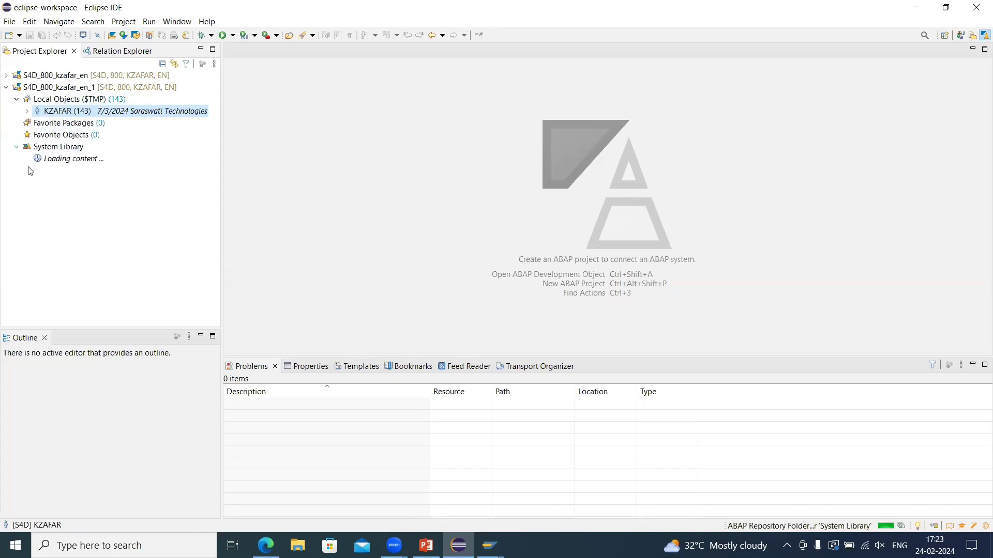
Browse KZAFAR > Dictionary > Data Elements, then collapse the Data Elements folder.
{"action": "left_click", "coordinate": [26, 111]}
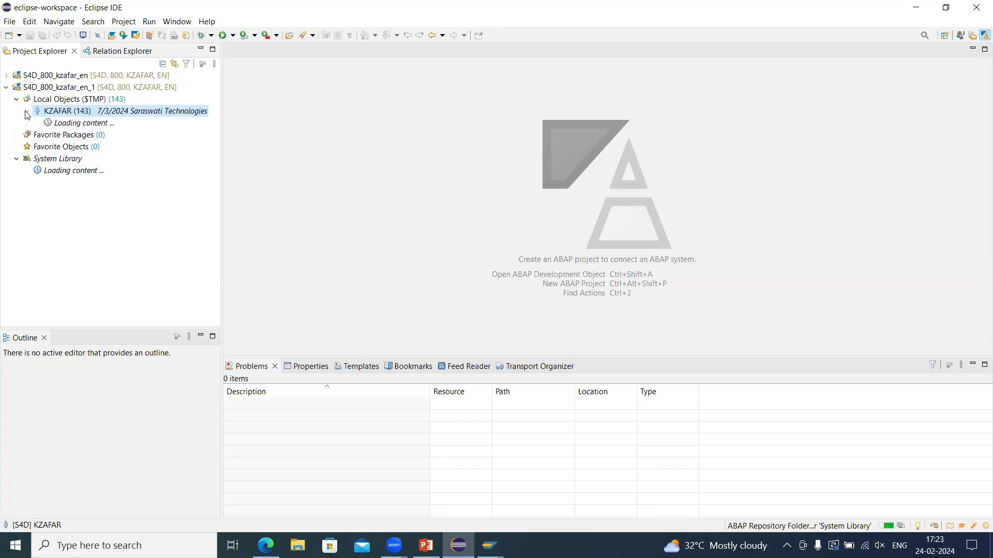
{"action": "left_click", "coordinate": [38, 123]}
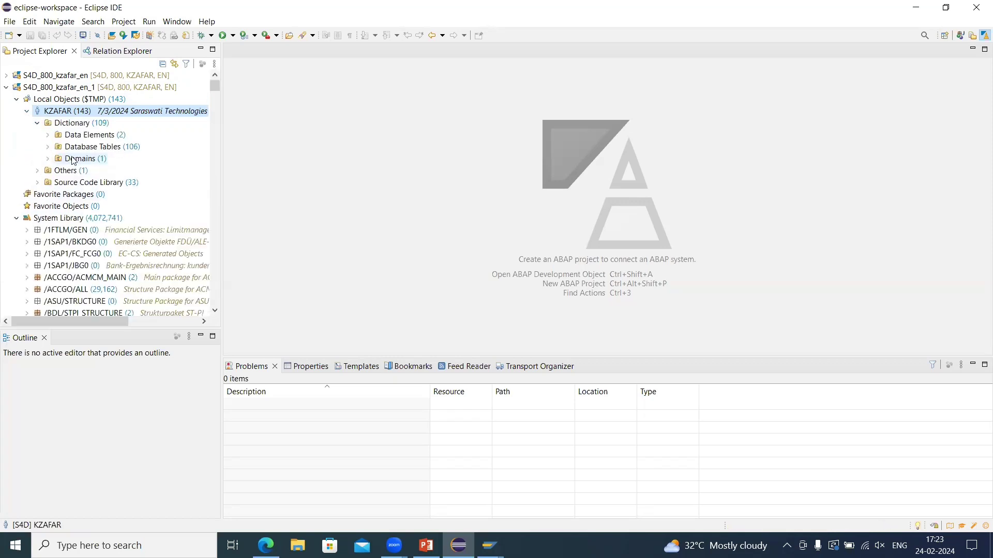
{"action": "left_click", "coordinate": [48, 136]}
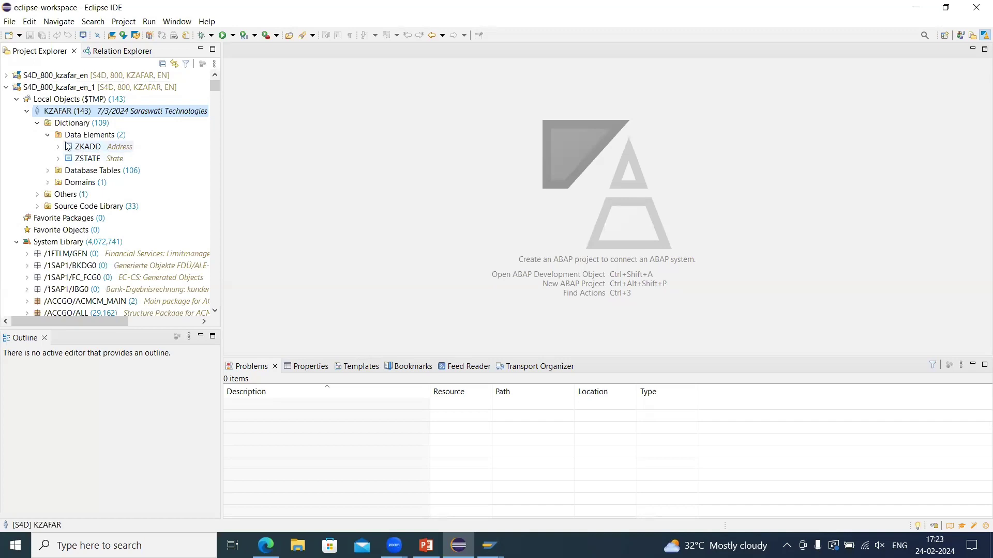
{"action": "double_click", "coordinate": [85, 139]}
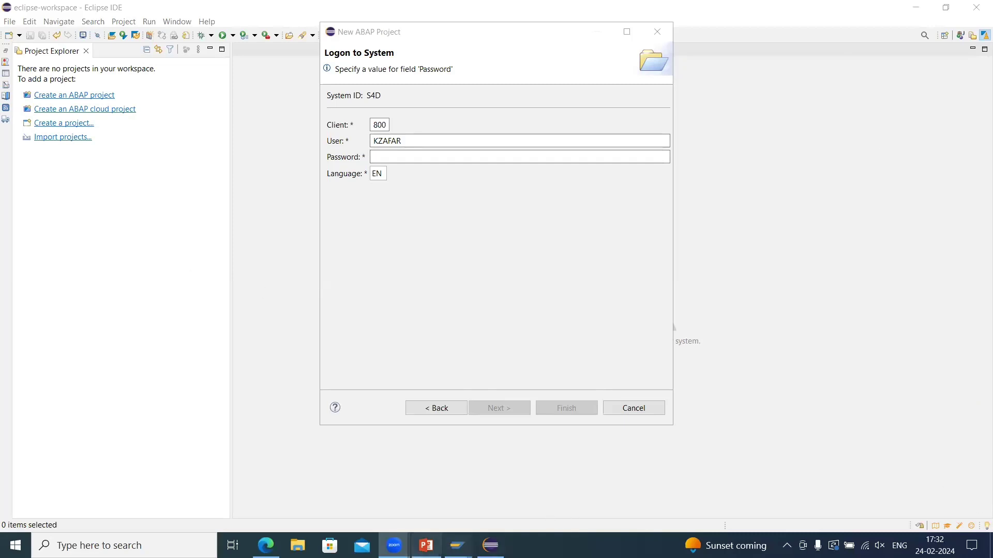
Enter the account password on the S4D client 800 logon page and finish the new ABAP project.
{"action": "left_click", "coordinate": [418, 543]}
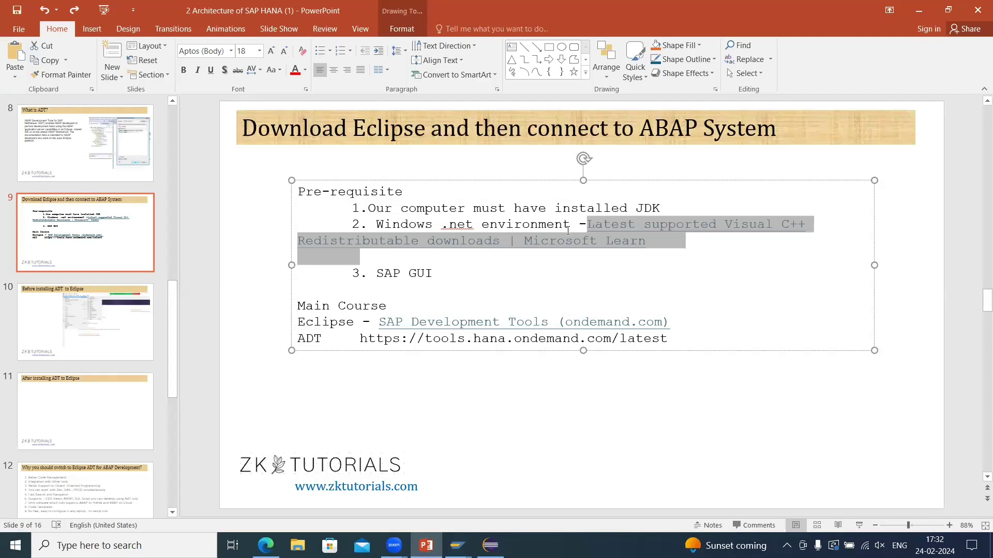
{"action": "left_click", "coordinate": [563, 226]}
{"action": "left_click", "coordinate": [424, 543]}
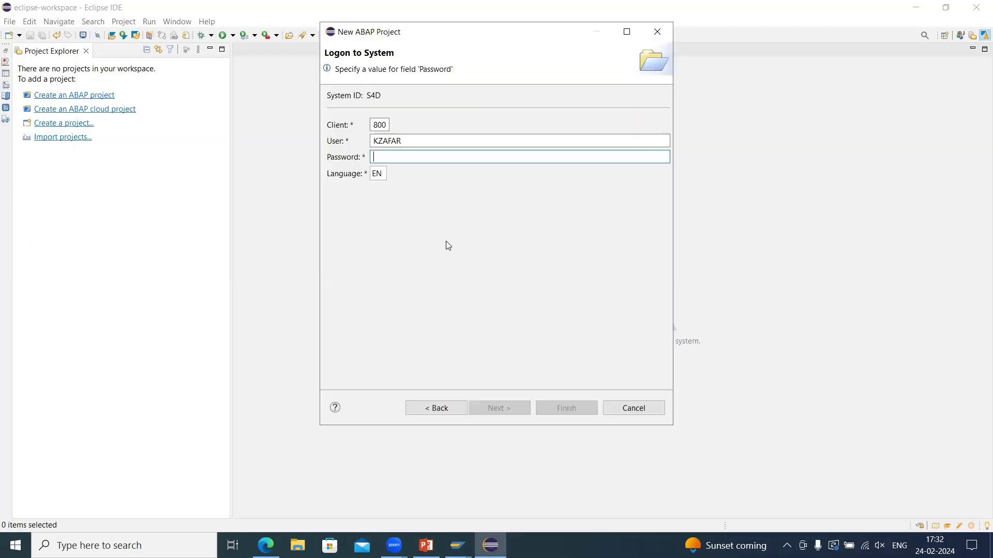
{"action": "type", "text": "•••"}
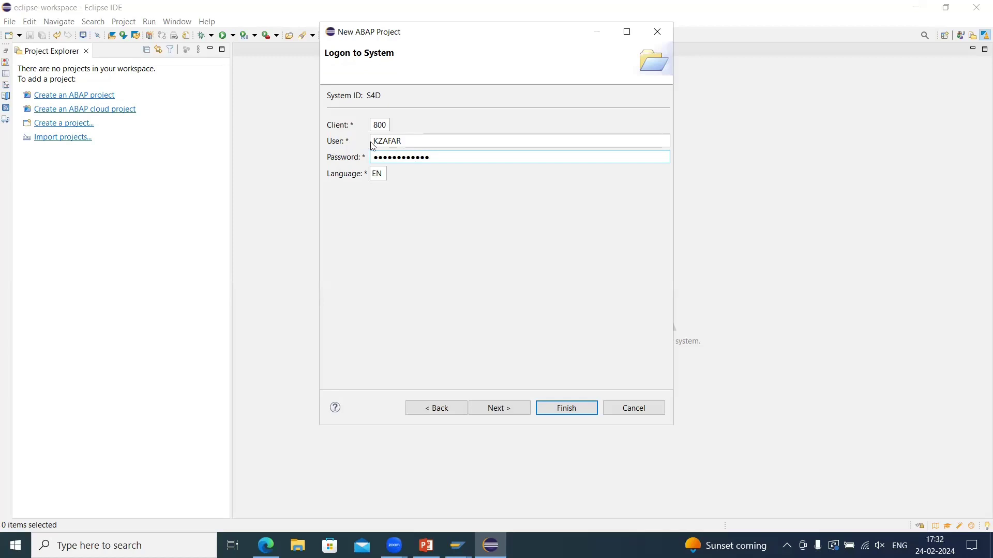
{"action": "left_click", "coordinate": [563, 408]}
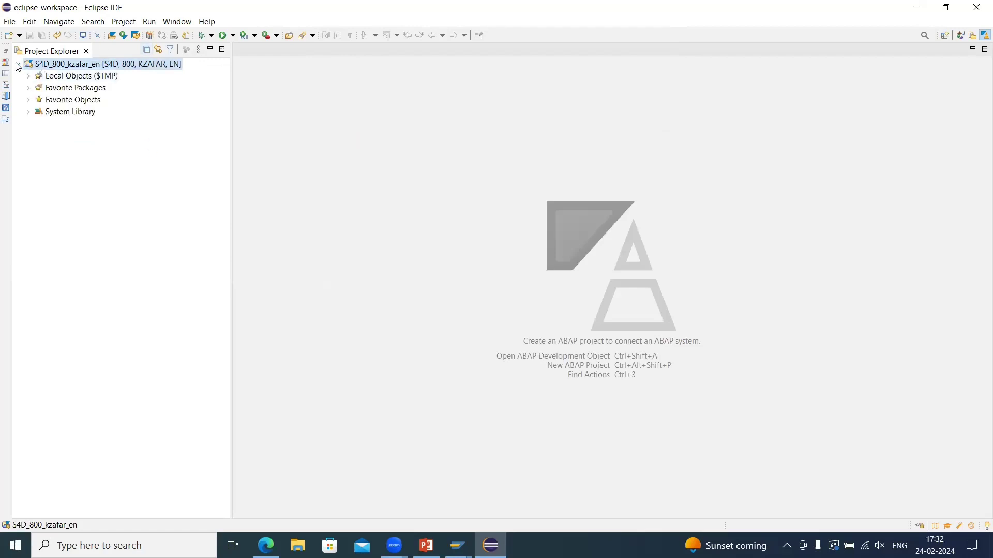
{"action": "mouse_move", "coordinate": [458, 546]}
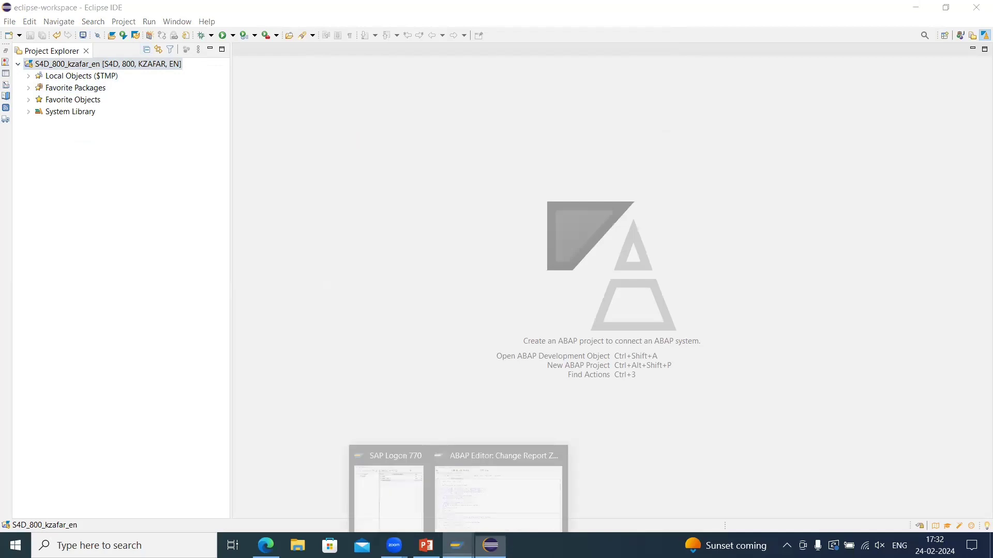
{"action": "left_click", "coordinate": [383, 493]}
{"action": "left_click", "coordinate": [202, 99]}
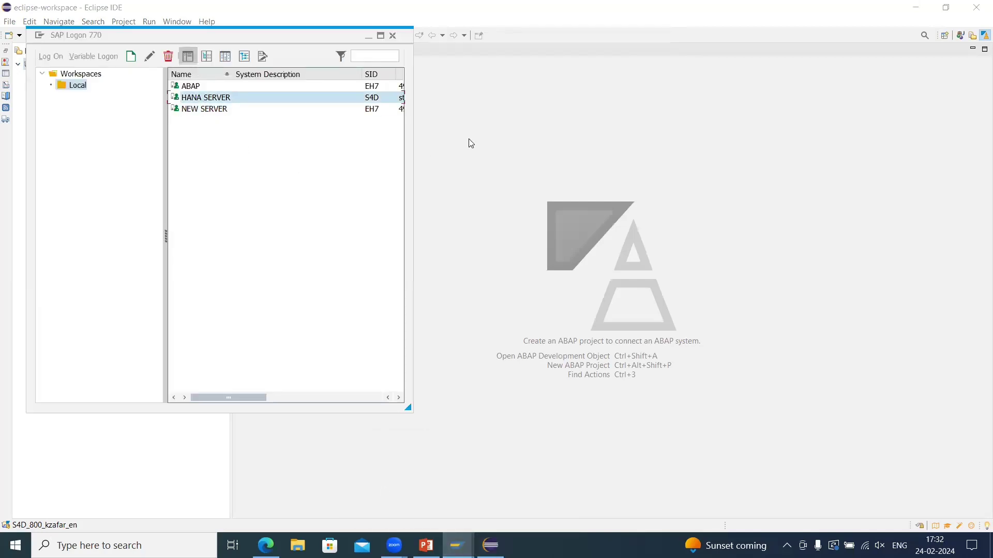
{"action": "left_click", "coordinate": [468, 138]}
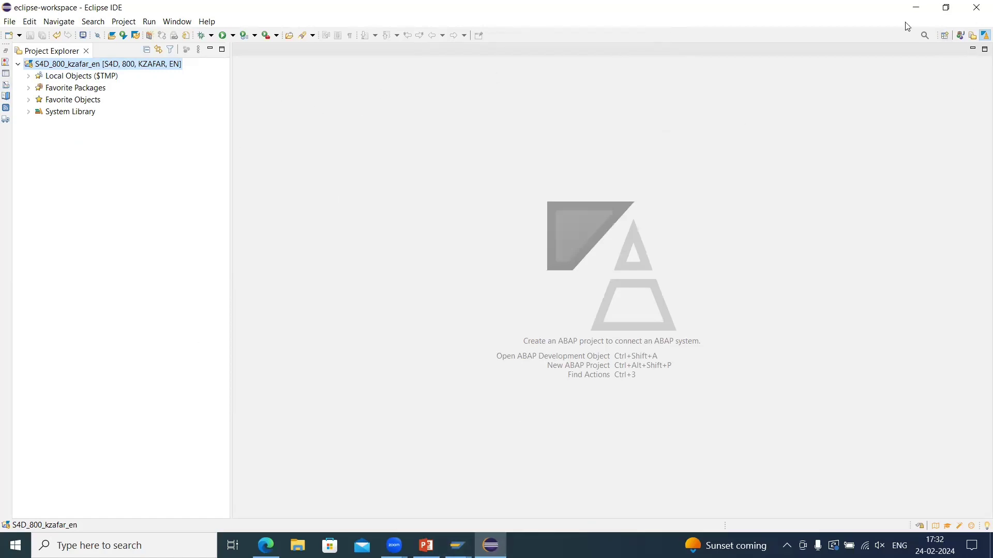
{"action": "left_click", "coordinate": [177, 21]}
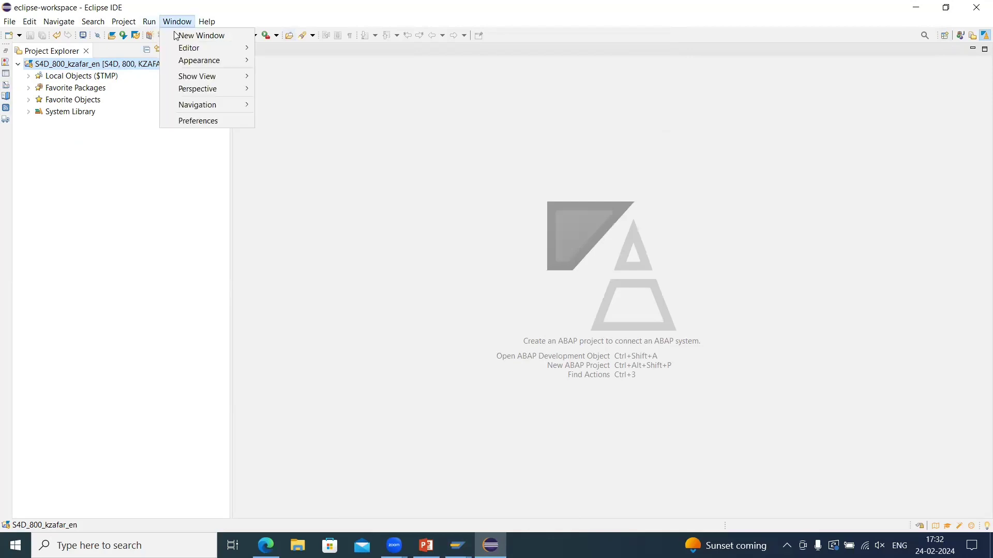
{"action": "mouse_move", "coordinate": [199, 90]}
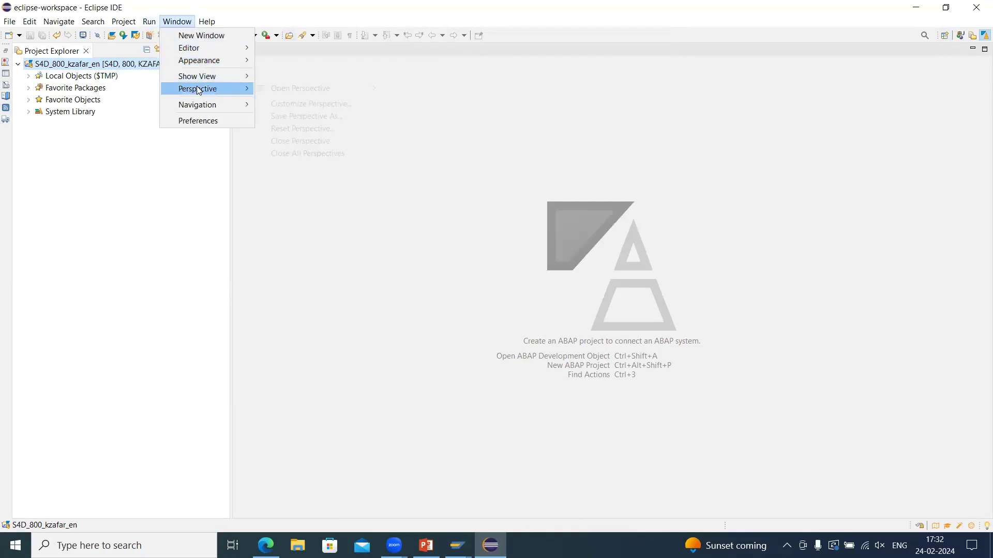
{"action": "mouse_move", "coordinate": [310, 88]}
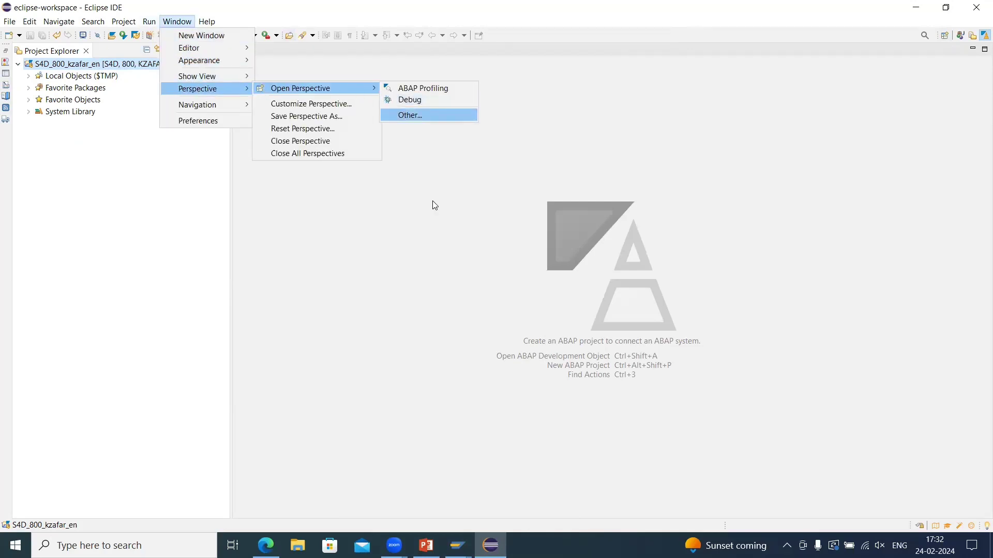
{"action": "left_click", "coordinate": [410, 115]}
{"action": "left_click", "coordinate": [414, 129]}
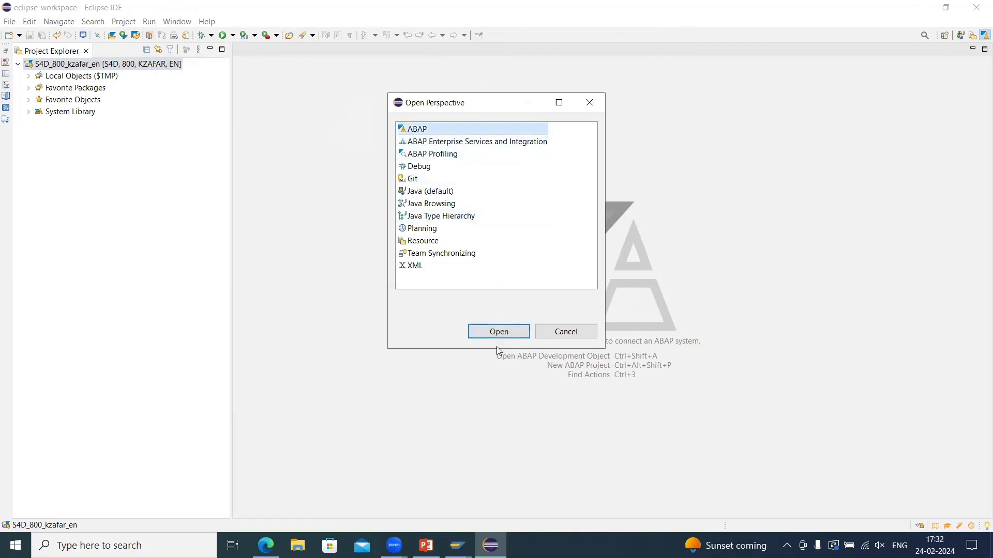
{"action": "left_click", "coordinate": [550, 332]}
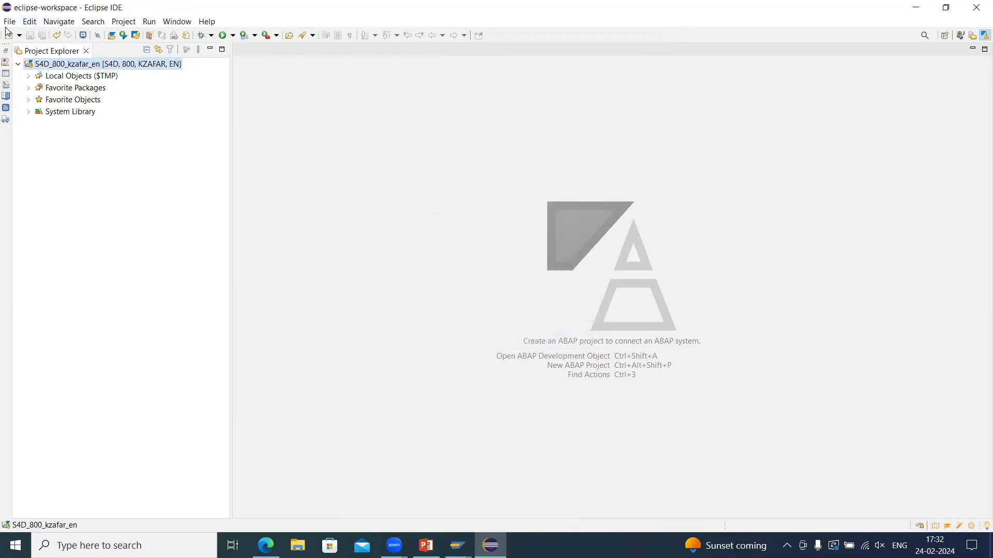
{"action": "left_click", "coordinate": [9, 22]}
{"action": "mouse_move", "coordinate": [182, 36]}
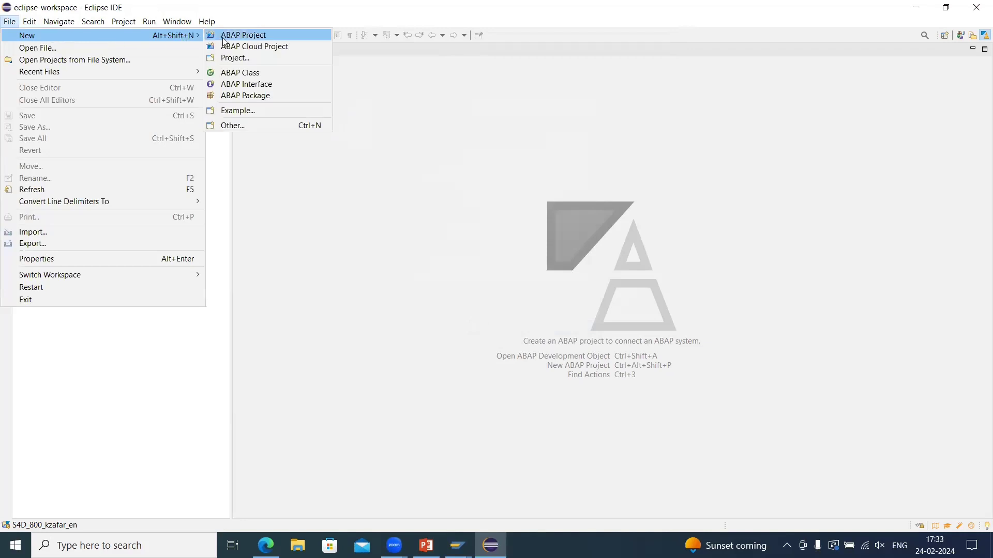
{"action": "left_click", "coordinate": [356, 169]}
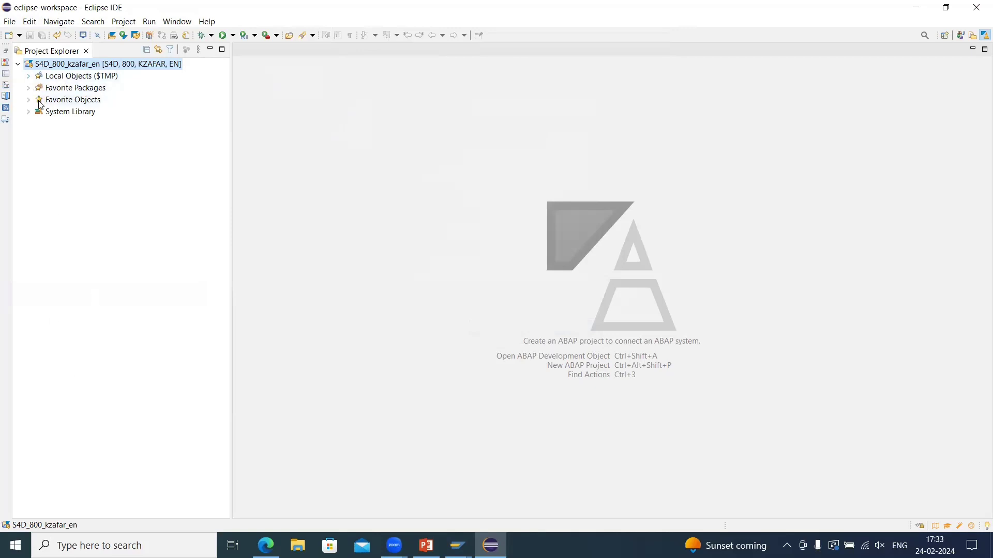
Open ZDOWNLOAD_ALL_TAB from Local Objects > KZAFAR > Source Code Library > Programs in the editor.
{"action": "left_click", "coordinate": [28, 76]}
{"action": "left_click", "coordinate": [39, 88]}
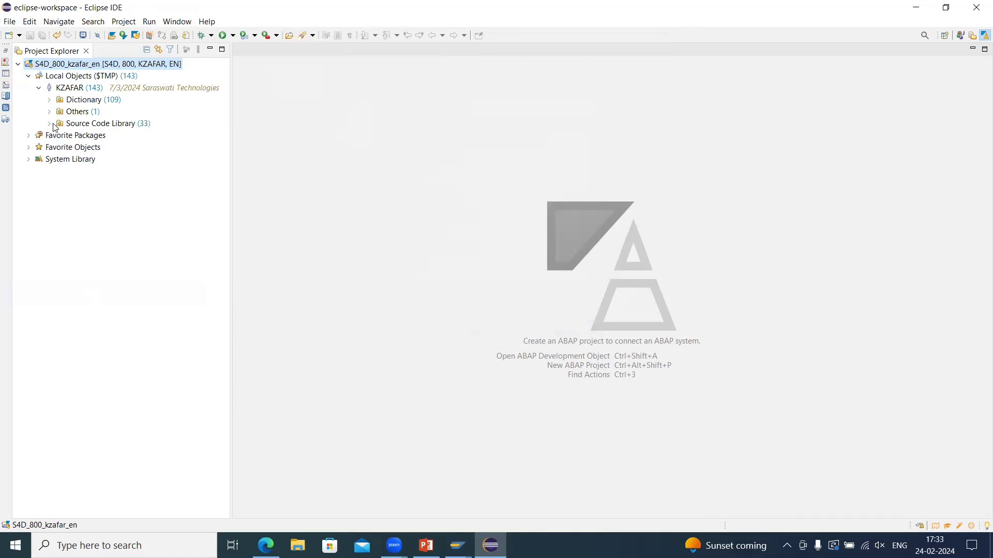
{"action": "left_click", "coordinate": [50, 123]}
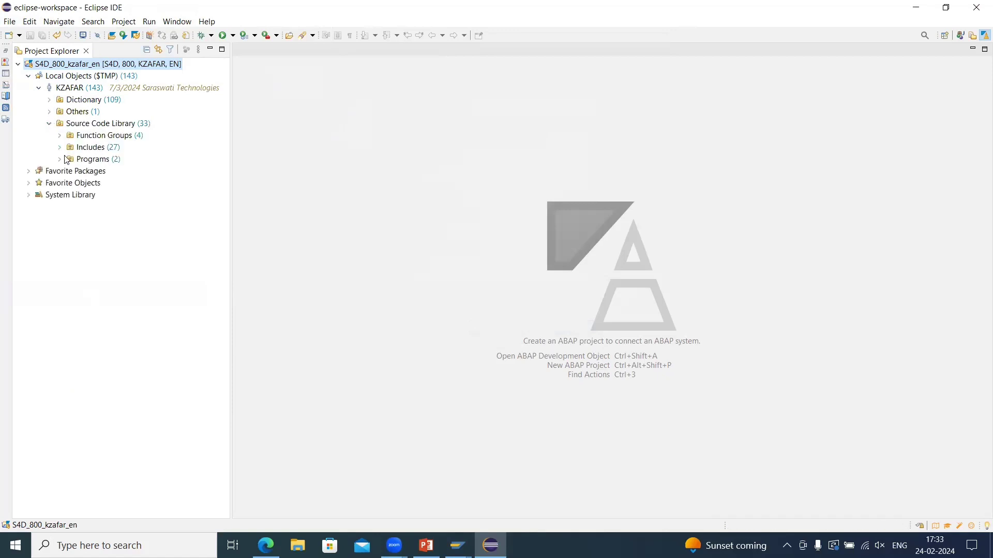
{"action": "left_click", "coordinate": [59, 159]}
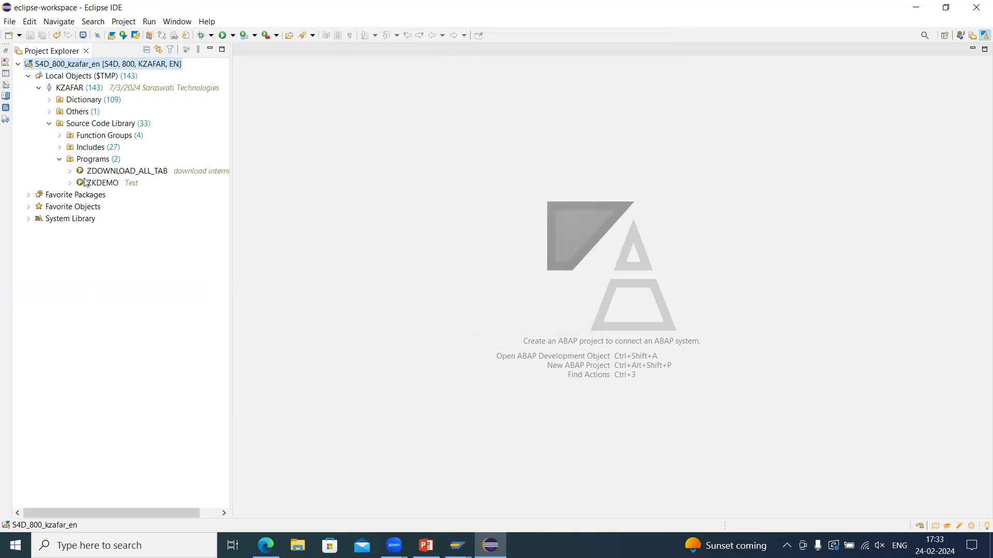
{"action": "double_click", "coordinate": [110, 172]}
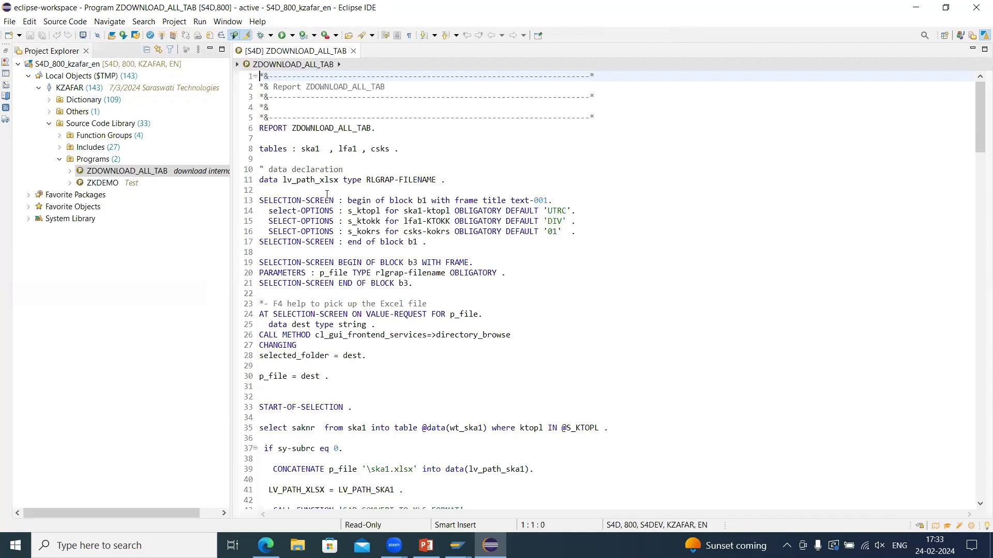
{"action": "scroll", "coordinate": [347, 246], "scroll_direction": "down", "scroll_amount": 20}
{"action": "scroll", "coordinate": [347, 246], "scroll_direction": "up", "scroll_amount": 20}
{"action": "left_click", "coordinate": [610, 221]}
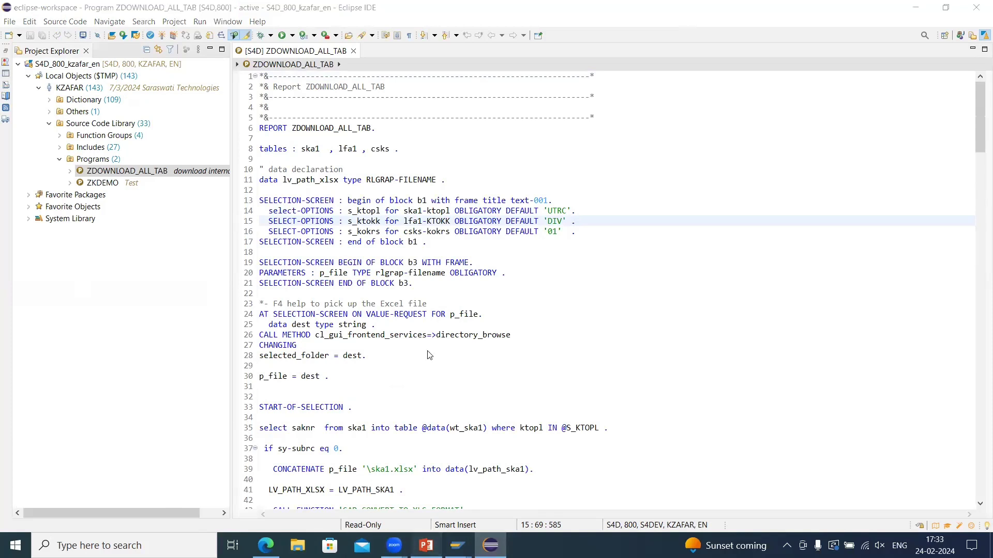
Show the PowerPoint prerequisites slide and highlight the JDK line, then deselect it.
{"action": "left_click", "coordinate": [426, 545]}
{"action": "left_click_drag", "start_coordinate": [379, 210], "coordinate": [694, 209]}
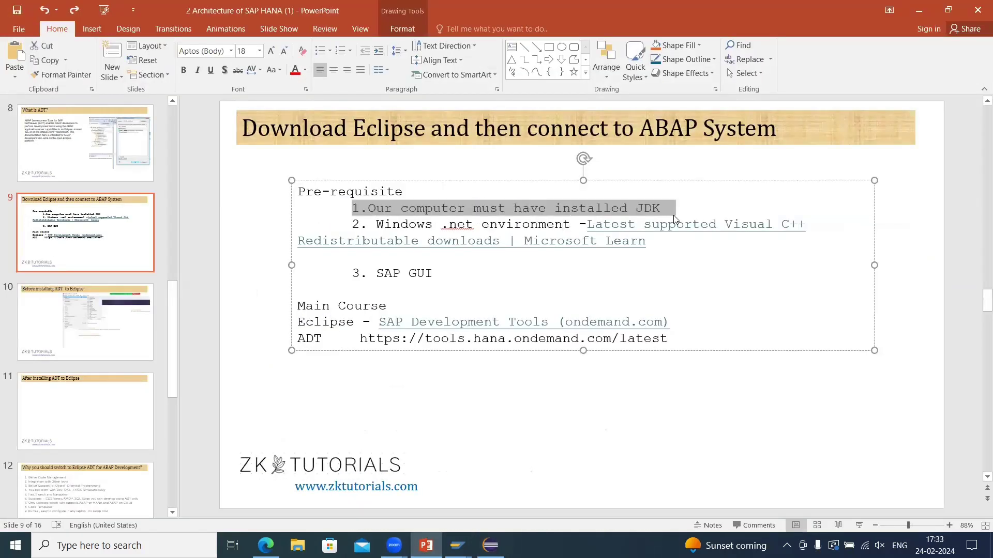
{"action": "left_click", "coordinate": [678, 205]}
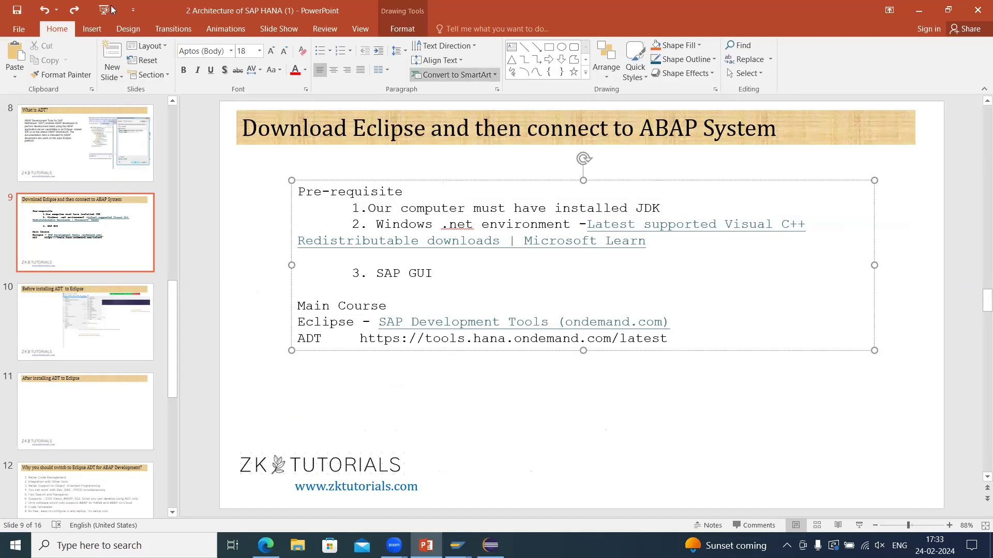